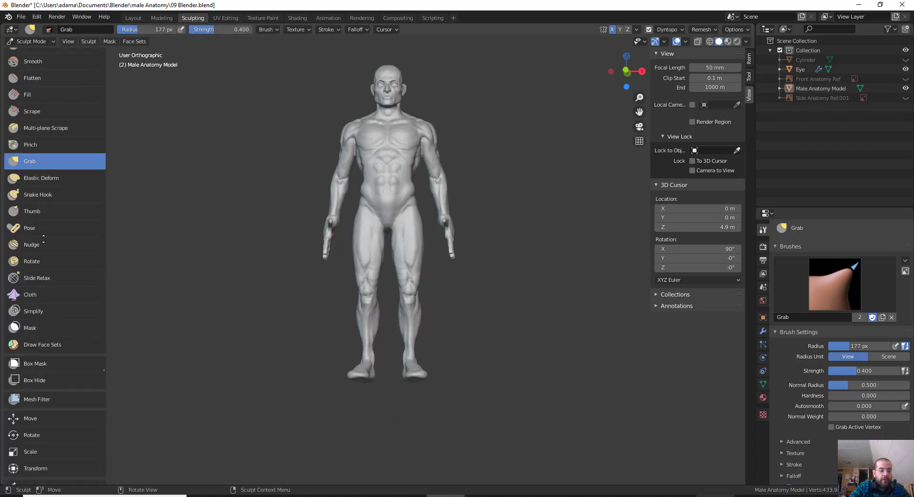
Isolate the head and shoulders of the finished male model by box-hiding the rest of the body.
scroll(72, 364, "up", 1)
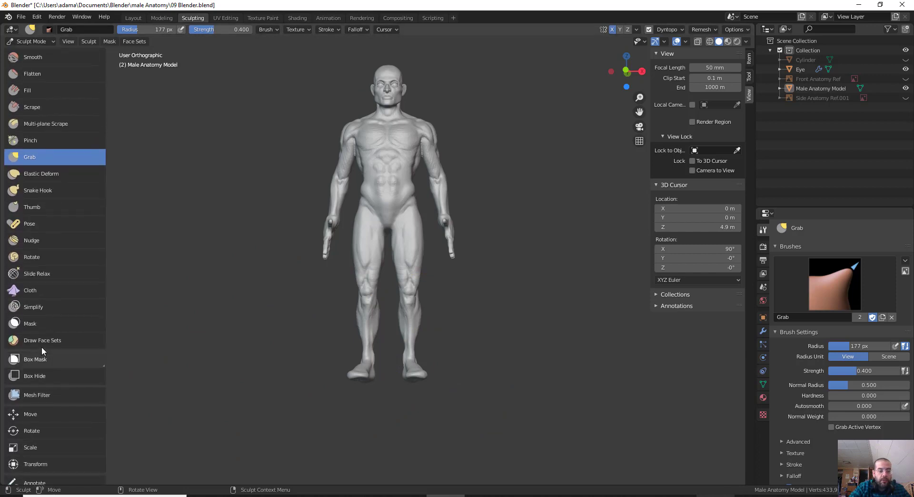
left_click(45, 372)
left_click_drag(578, 442, 251, 128)
middle_click_drag(492, 55, 481, 129, "shift")
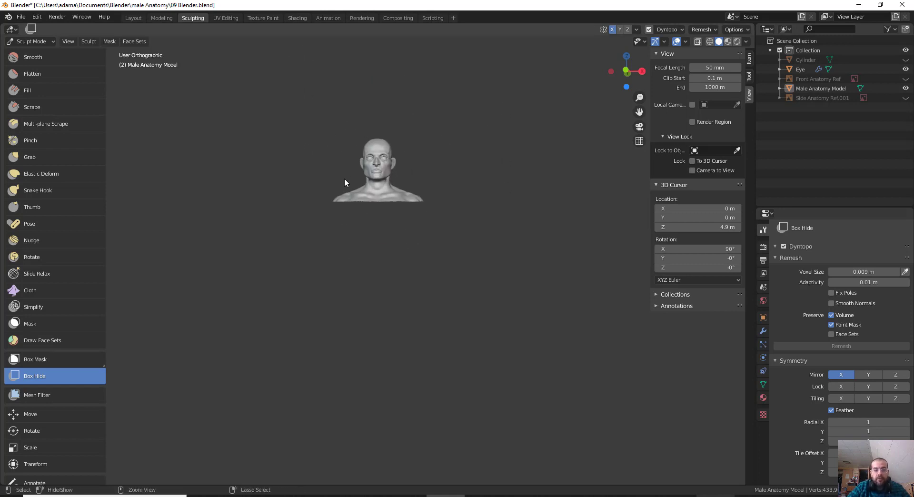
Examine the finished head, face and neck up close from the front and from both sides.
middle_click_drag(344, 179, 349, 62, "ctrl")
middle_click_drag(363, 211, 392, 483, "shift")
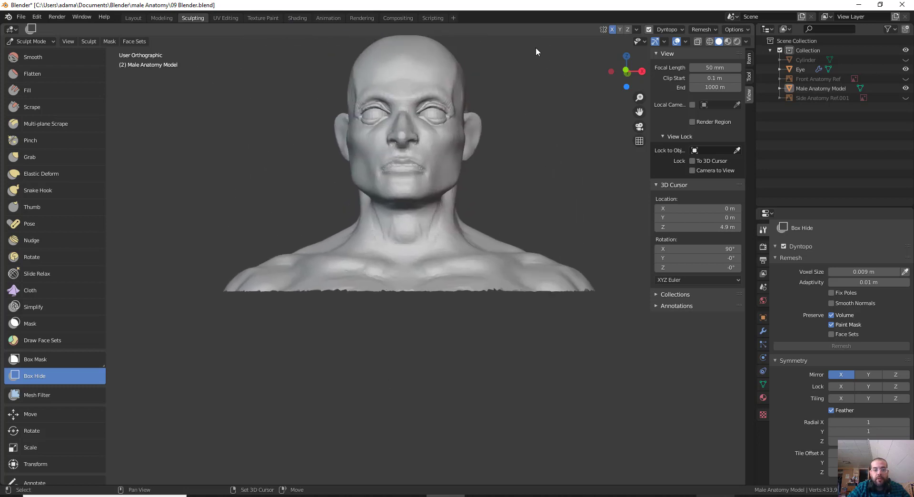
middle_click_drag(510, 125, 495, 230)
right_click(495, 230)
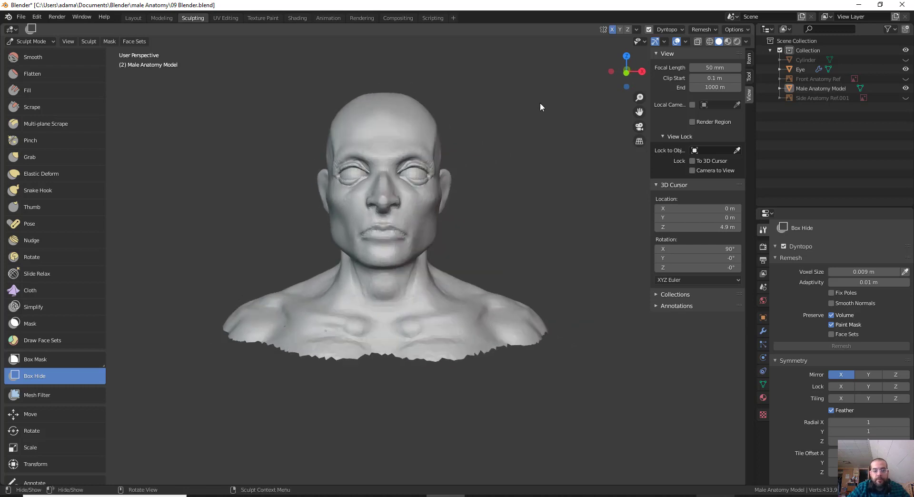
mouse_move(540, 101)
middle_mouse_down()
mouse_move(464, 102)
mouse_move(506, 115)
mouse_move(455, 284)
middle_mouse_up()
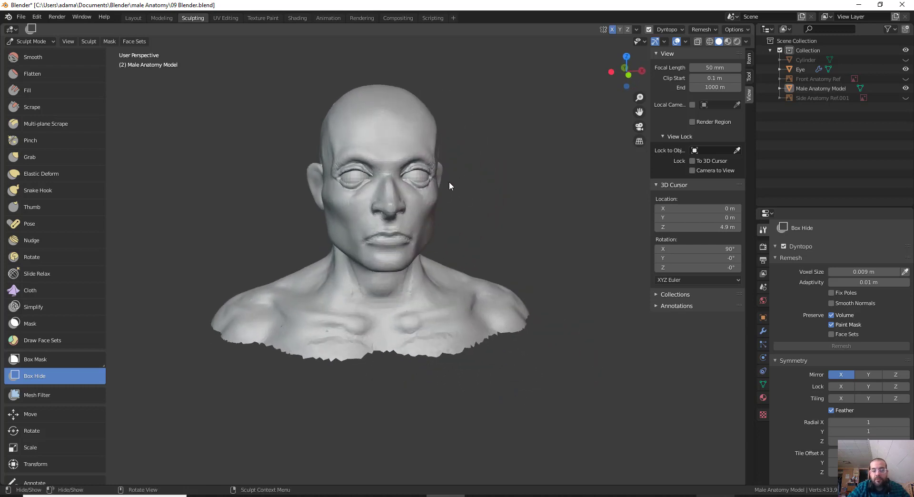
middle_click_drag(449, 185, 426, 187)
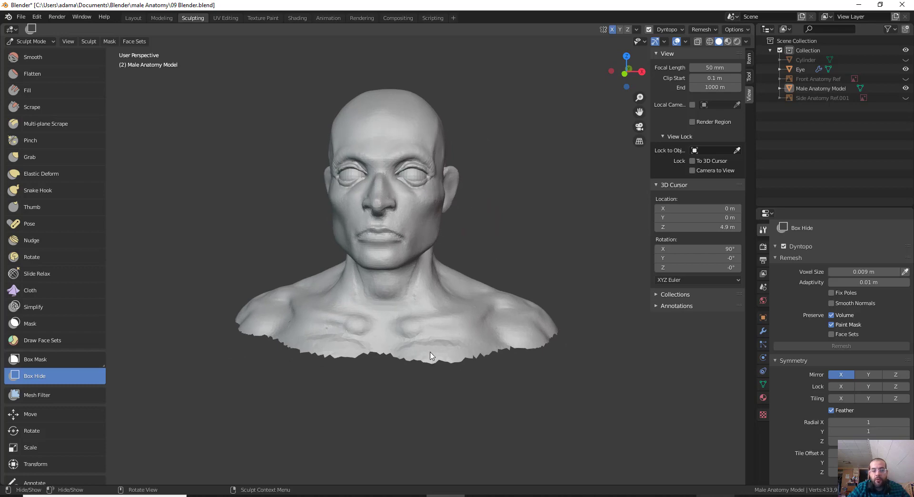
middle_click_drag(430, 355, 453, 271)
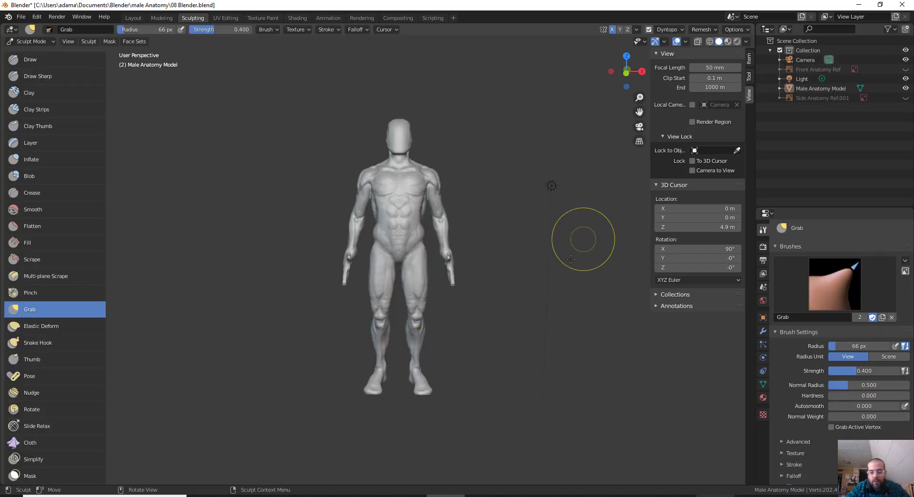
Box-hide the body below the shoulders on the faceless male anatomy model, keeping only the head and shoulders visible.
mouse_move(581, 235)
middle_mouse_down()
mouse_move(412, 324)
mouse_move(445, 322)
mouse_move(461, 291)
middle_mouse_up()
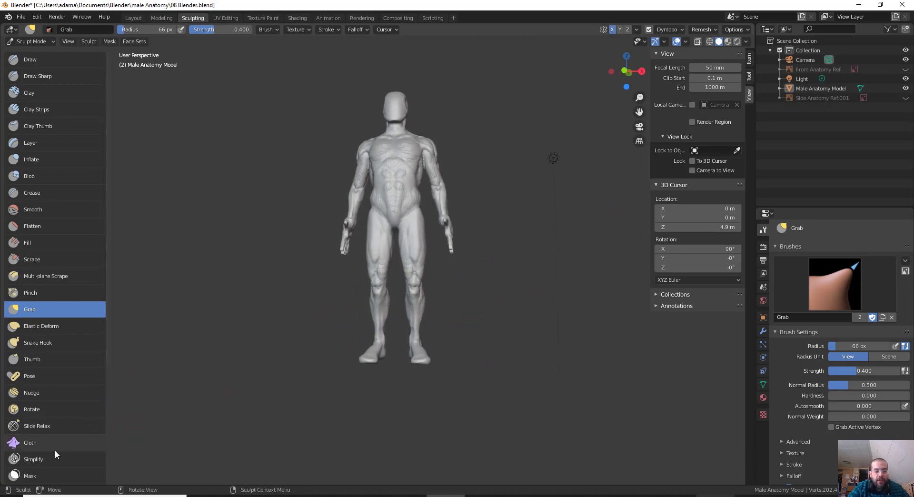
scroll(55, 450, "down", 8)
left_click(50, 376)
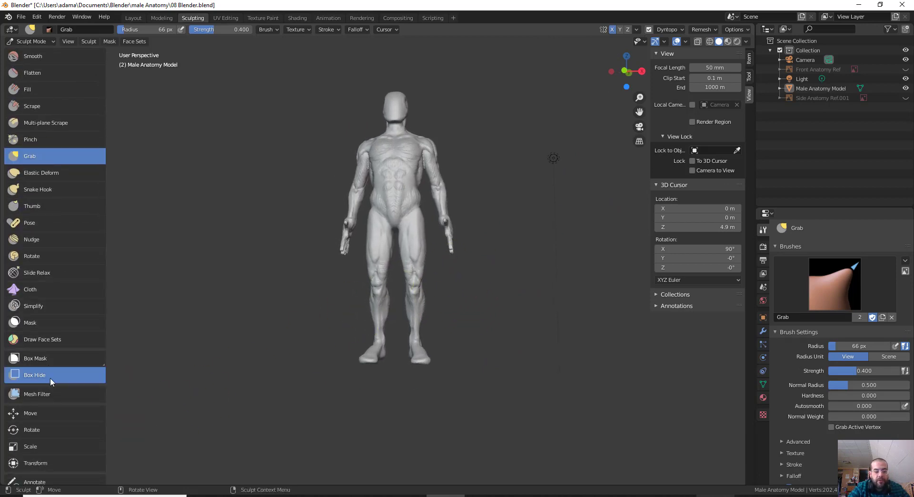
left_click_drag(538, 417, 273, 147)
middle_click_drag(454, 113, 476, 137)
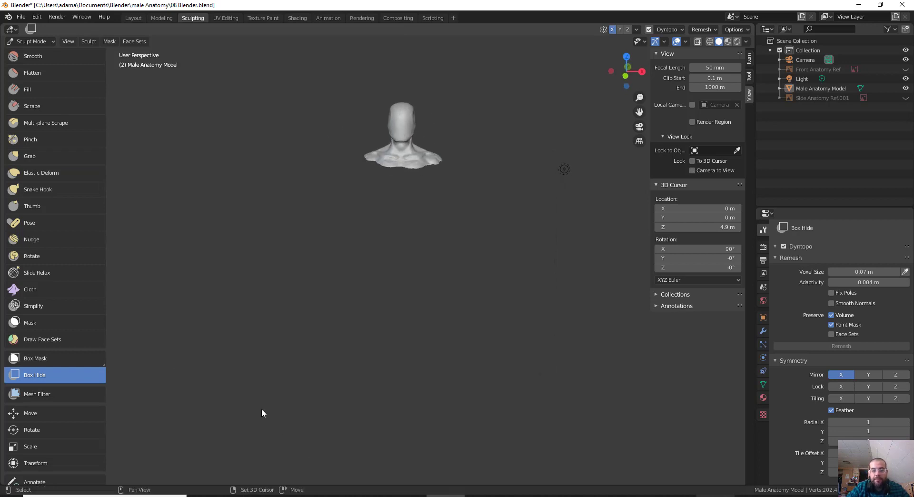
middle_click_drag(283, 265, 289, 344, "shift")
mouse_move(442, 177)
middle_mouse_down()
mouse_move(433, 178)
mouse_move(441, 235)
middle_mouse_up()
Switch to the Clay Strips brush and frame the blank head in the front orthographic view.
key("c")
middle_click_drag(440, 235, 472, 222, "ctrl")
key("KP_Decimal")
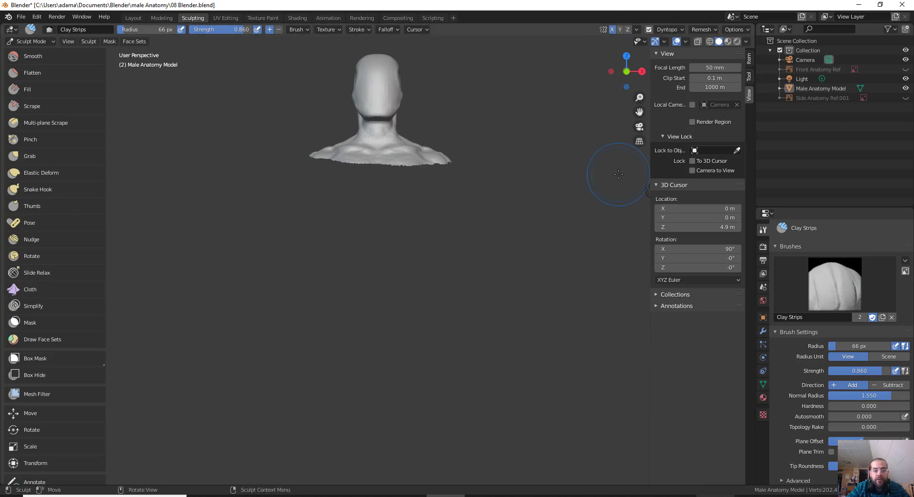
middle_click_drag(381, 250, 462, 431, "ctrl")
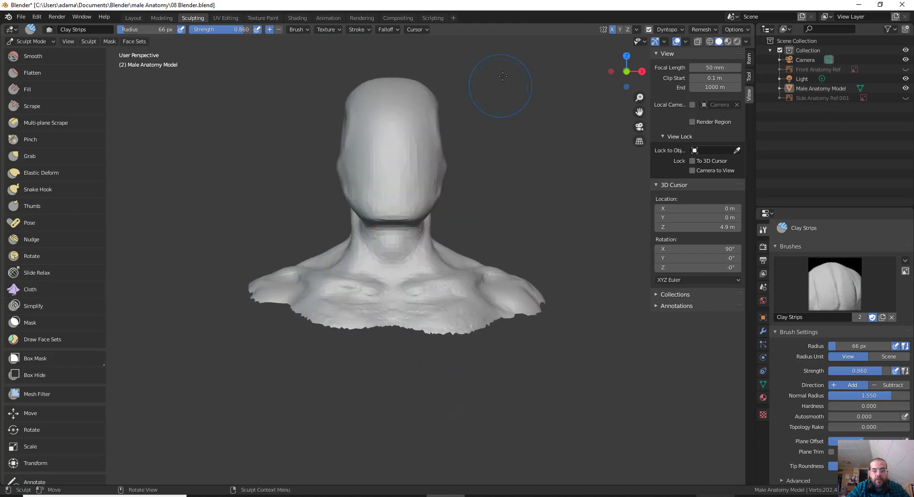
middle_click_drag(502, 76, 495, 132)
middle_click_drag(496, 131, 497, 169, "shift")
key("KP_1")
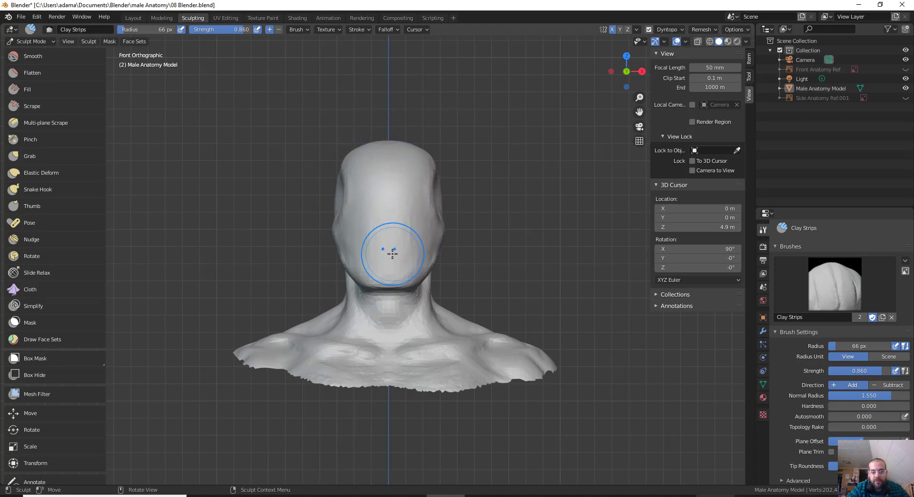
Set the brush radius to 1 px and try a vertical stroke at the centre of the chin with the Draw brush.
key("f")
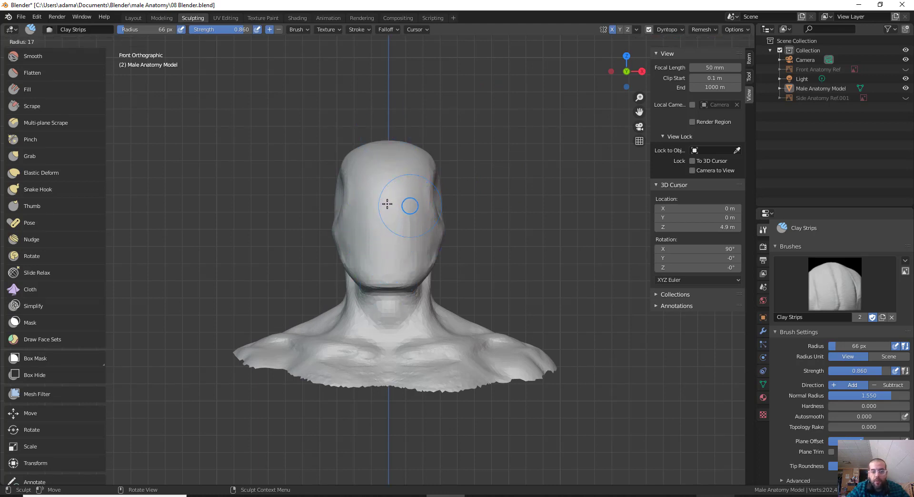
left_click(404, 202)
left_click(401, 203)
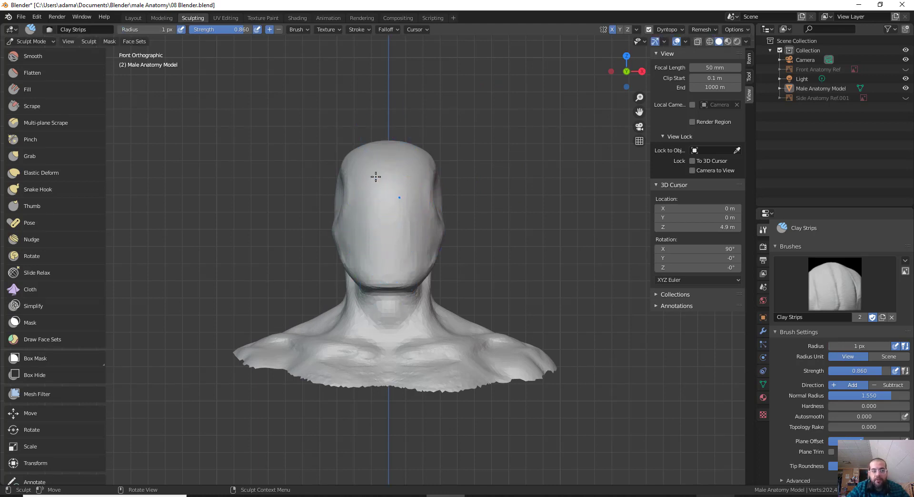
scroll(69, 336, "up", 8)
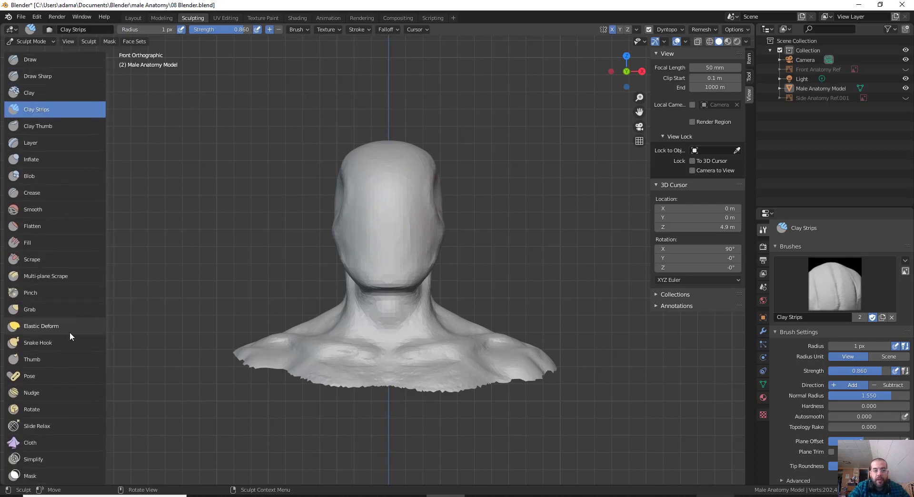
left_click(45, 57)
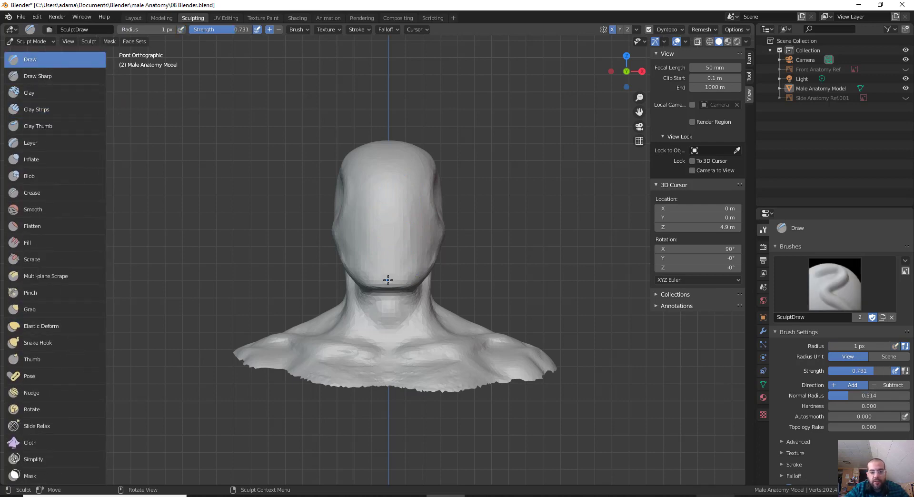
mouse_move(388, 280)
left_mouse_down()
mouse_move(382, 236)
mouse_move(388, 292)
left_mouse_up()
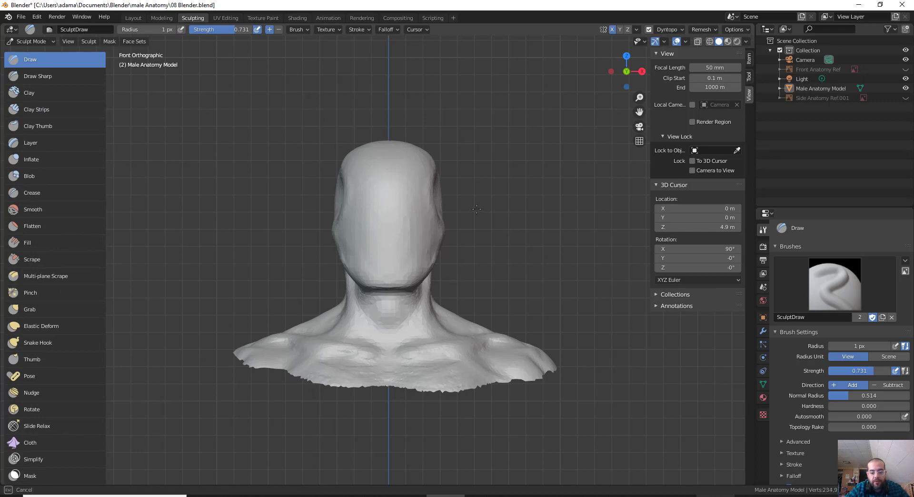
mouse_move(459, 205)
middle_mouse_down()
mouse_move(466, 212)
mouse_move(335, 193)
mouse_move(436, 169)
middle_mouse_up()
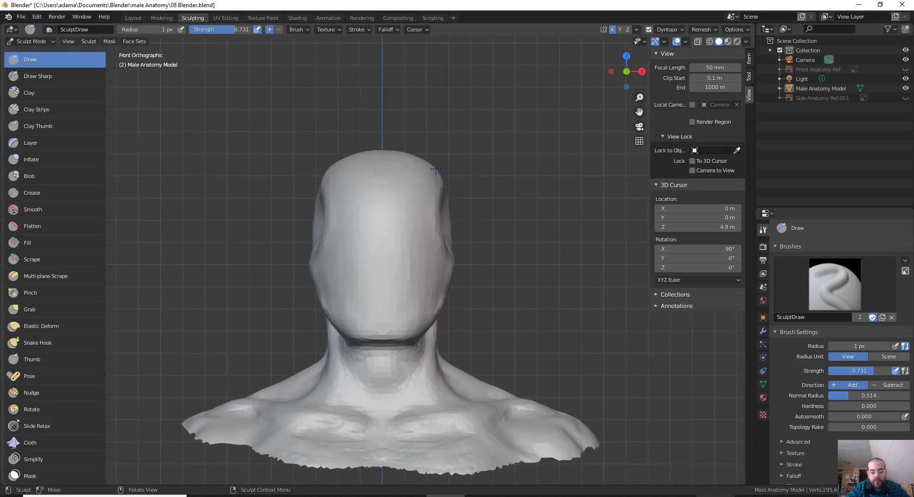
Adjust the dynamic topology detail percentage and set the Draw brush radius to 5 px.
key("shift+d")
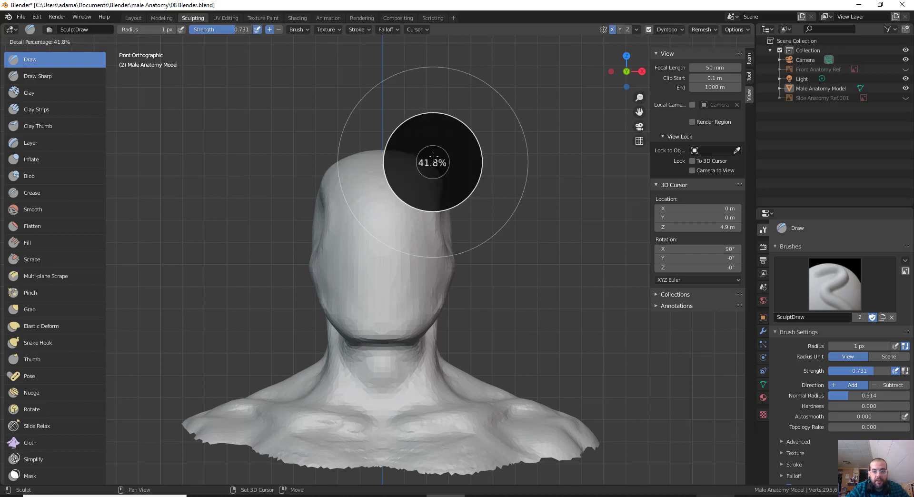
left_click(533, 78)
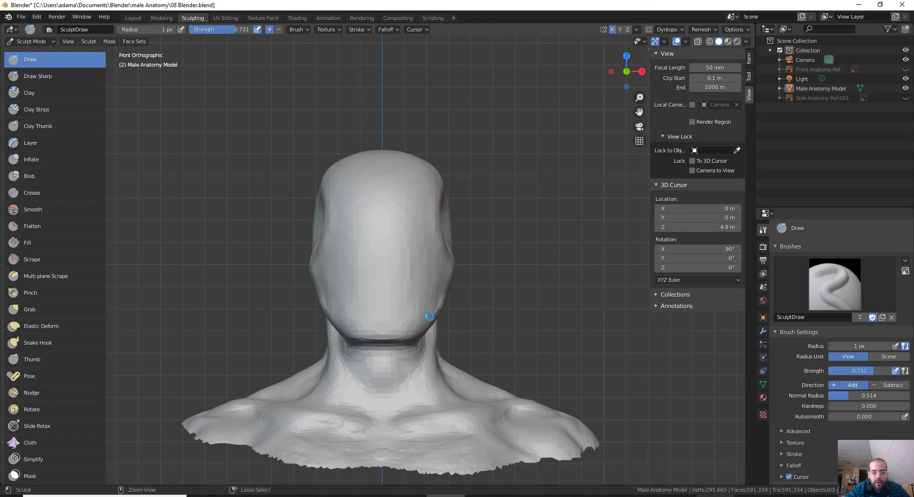
left_click_drag(383, 331, 383, 332)
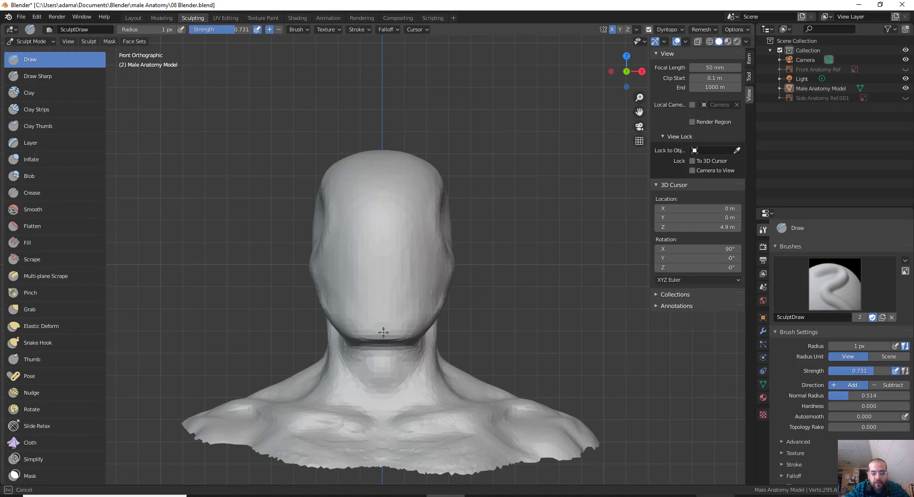
key("f")
left_click(384, 234)
Draw a vertical centre line along the face and mirrored slanted guide lines down the forehead.
left_click_drag(381, 335, 382, 298)
mouse_move(382, 194)
left_mouse_down()
mouse_move(381, 168)
mouse_move(418, 269)
left_mouse_up()
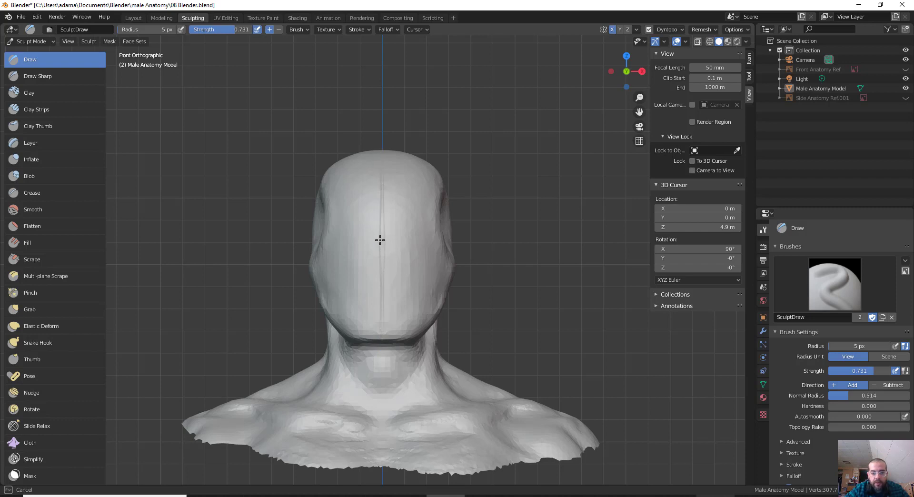
mouse_move(385, 239)
left_mouse_down()
mouse_move(404, 233)
mouse_move(384, 244)
mouse_move(414, 244)
mouse_move(386, 250)
mouse_move(381, 240)
mouse_move(398, 243)
left_mouse_up()
Draw horizontal guide lines for the eyes and mouth across the face and extend the centre line to the chin.
key("shift+s")
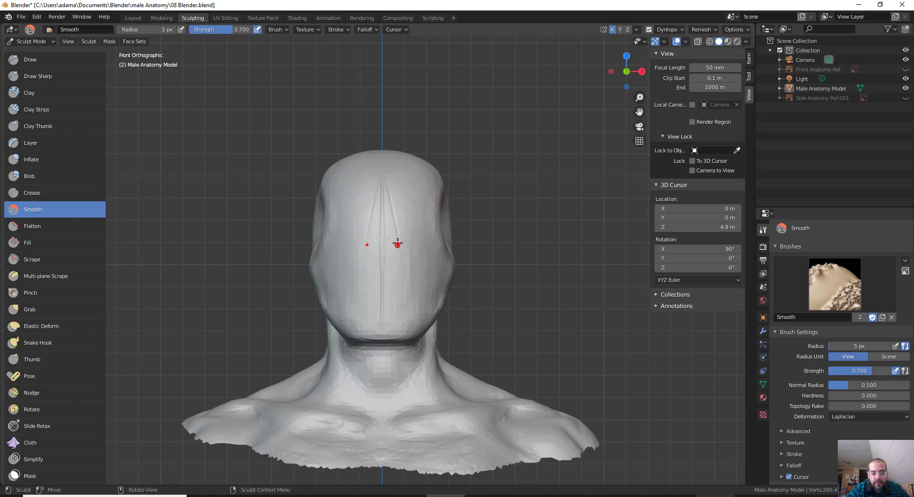
left_click(56, 61)
left_click_drag(384, 248, 440, 242)
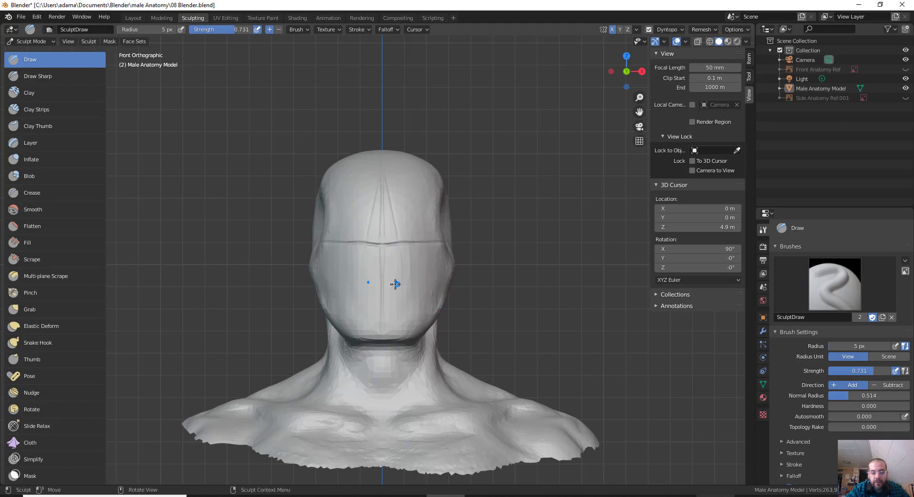
left_click_drag(381, 259, 380, 331)
left_click_drag(382, 294, 449, 296, "ctrl")
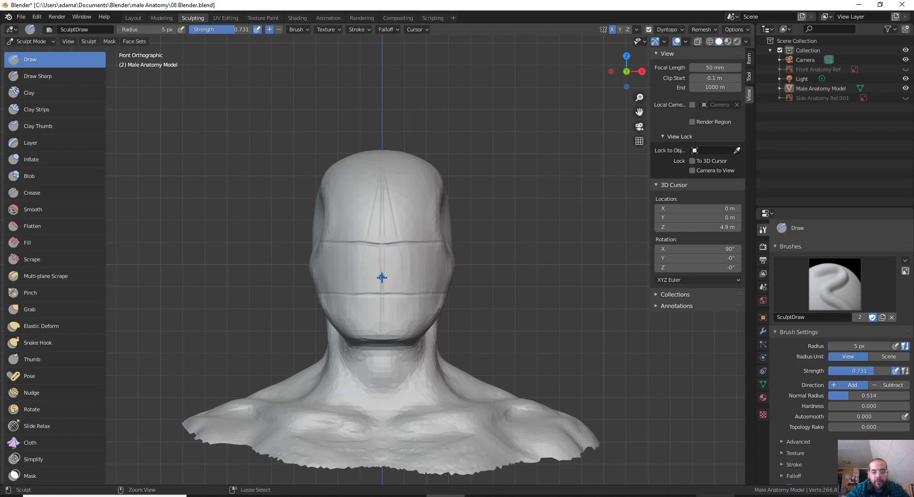
Outline the nose as a mirrored box hanging from the eye line, with its base above the mouth line.
mouse_move(385, 276)
left_mouse_down("ctrl")
mouse_move(395, 270)
mouse_move(365, 261)
mouse_move(358, 237)
left_mouse_up("ctrl")
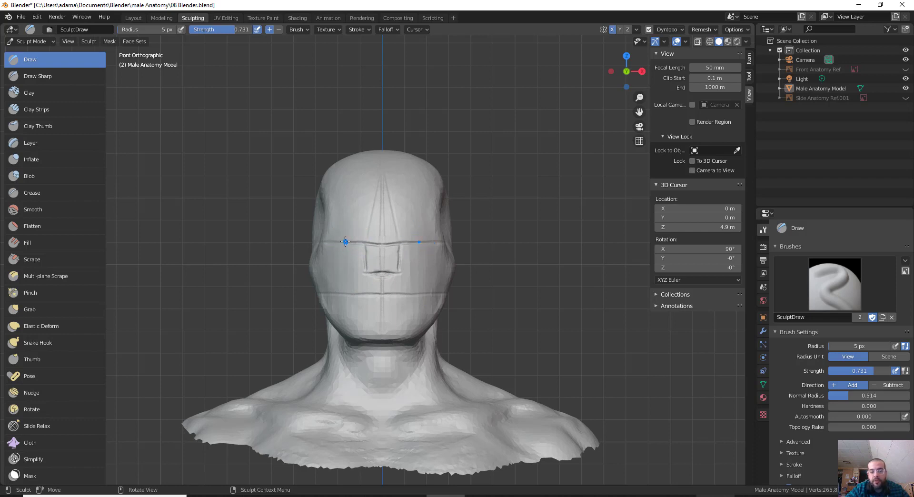
mouse_move(366, 275)
left_mouse_down("ctrl")
mouse_move(371, 242)
mouse_move(366, 269)
left_mouse_up("ctrl")
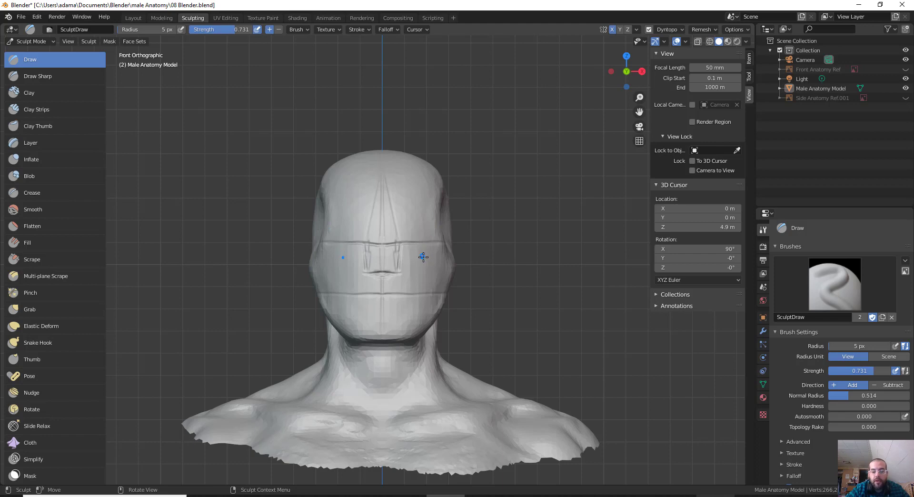
mouse_move(418, 264)
middle_mouse_down()
mouse_move(390, 254)
mouse_move(419, 263)
middle_mouse_up()
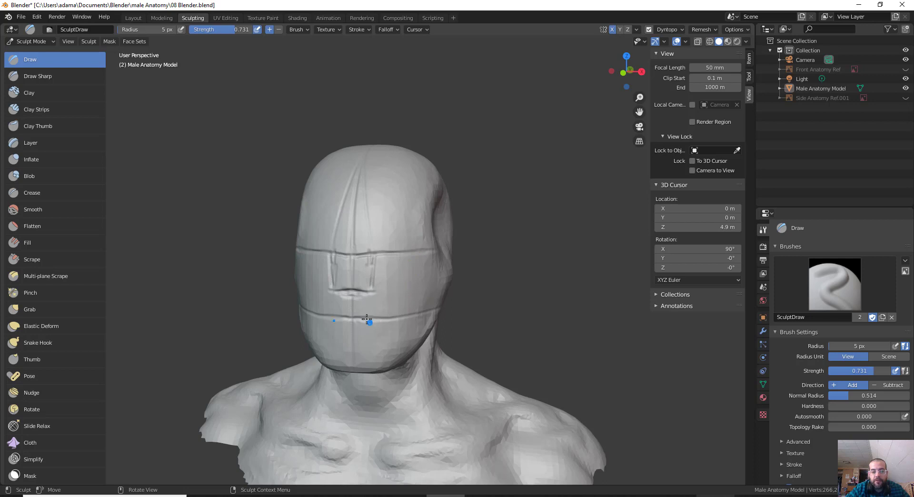
left_click_drag(395, 242, 402, 261)
left_click_drag(412, 245, 411, 248)
Carve both eye sockets around the eye line using the Clay Strips brush with a 37 px radius.
key("c")
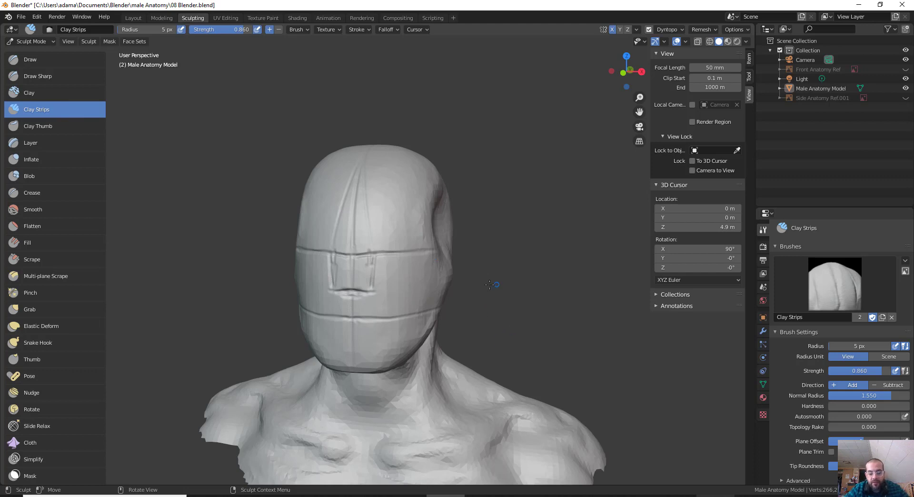
key("f")
left_click(432, 232)
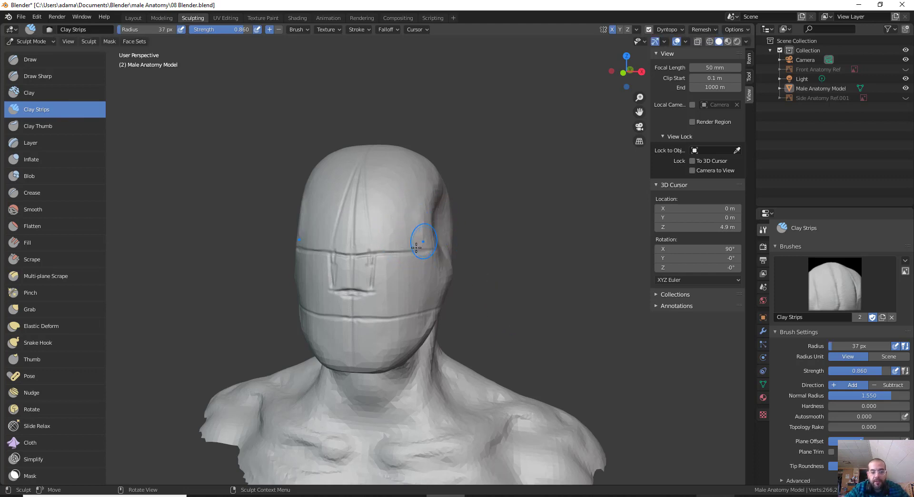
mouse_move(401, 270)
left_mouse_down()
mouse_move(381, 247)
mouse_move(401, 257)
mouse_move(408, 267)
mouse_move(381, 257)
mouse_move(386, 230)
mouse_move(377, 251)
mouse_move(394, 275)
mouse_move(396, 227)
mouse_move(420, 256)
mouse_move(393, 265)
mouse_move(398, 245)
mouse_move(406, 248)
mouse_move(389, 271)
left_mouse_up()
Rough out the mouth area at the centre of the lower guide line with the Clay Strips brush.
mouse_move(389, 271)
middle_mouse_down()
mouse_move(408, 257)
mouse_move(395, 262)
mouse_move(422, 267)
middle_mouse_up()
scroll(422, 267, "up", 2)
mouse_move(333, 238)
left_mouse_down()
mouse_move(331, 253)
mouse_move(363, 231)
mouse_move(341, 255)
left_mouse_up()
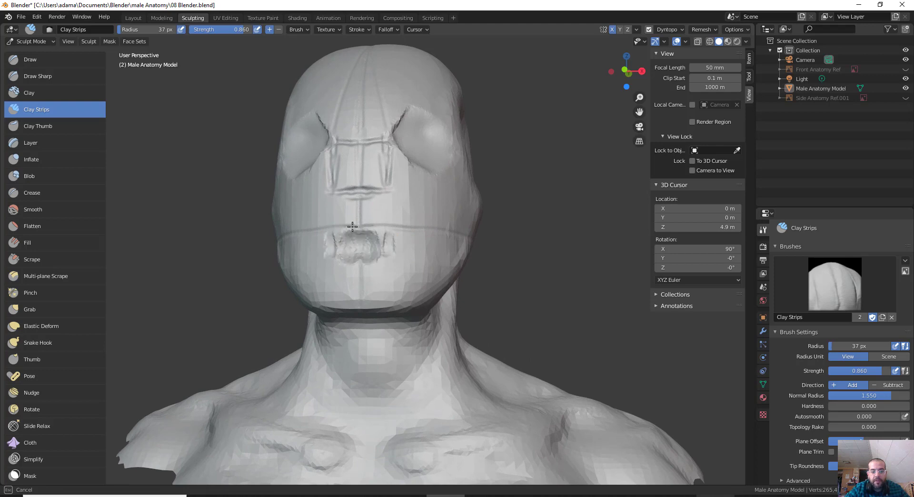
mouse_move(373, 241)
left_mouse_down()
mouse_move(357, 247)
mouse_move(387, 210)
left_mouse_up()
Pull the nose forward using the Grab brush at a 97 px radius, and draw its tip out and down at 63 px.
mouse_move(388, 210)
middle_mouse_down()
mouse_move(300, 297)
mouse_move(309, 274)
middle_mouse_up()
key("g")
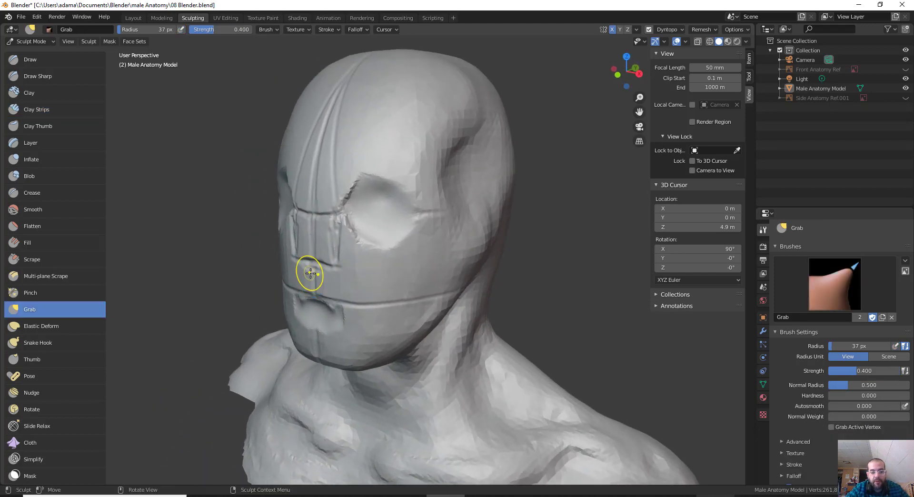
key("f")
left_click(333, 264)
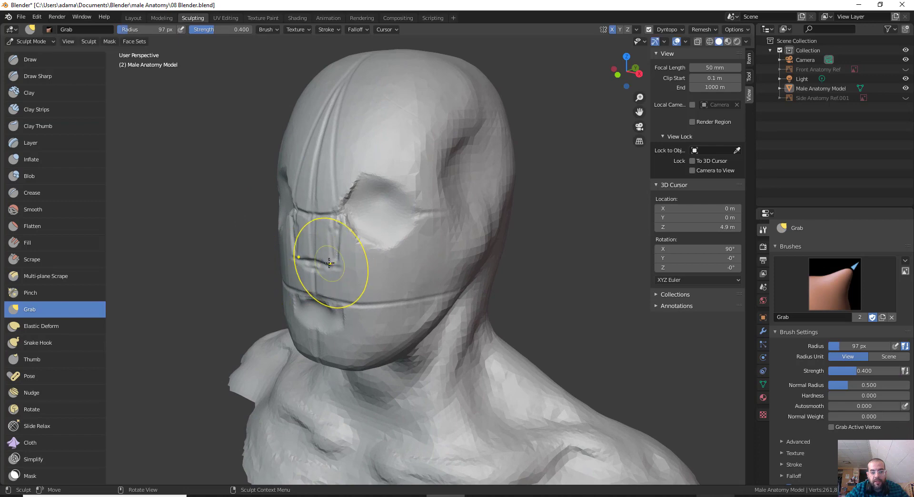
middle_click_drag(329, 263, 299, 283)
left_click_drag(291, 261, 272, 261)
middle_click_drag(272, 261, 238, 252)
key("f")
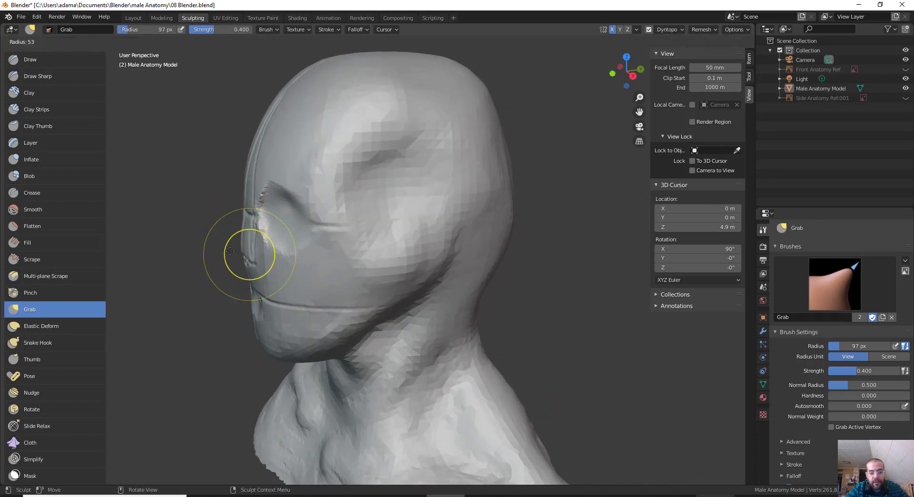
left_click(225, 252)
left_click_drag(246, 245, 225, 260)
Push the nose bridge back between the eyes with a larger Grab radius, and pull the nose tip further forward at 69 px.
key("f")
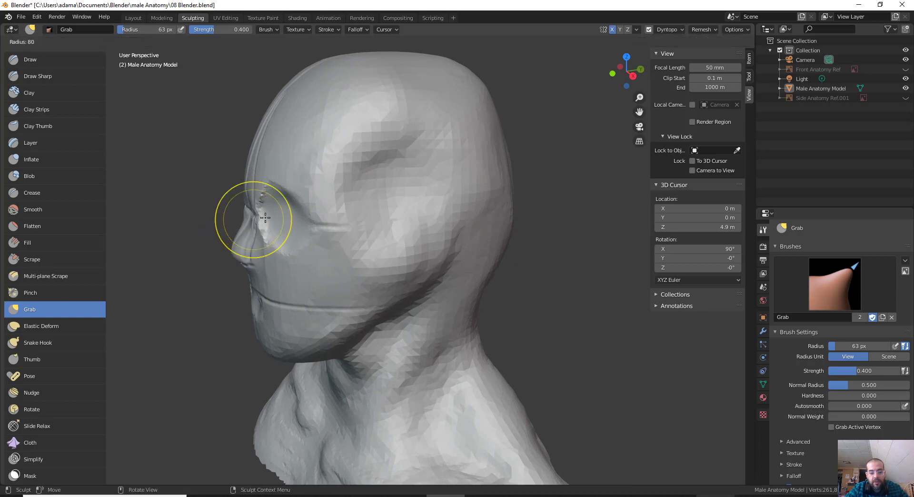
left_click(258, 219)
left_click_drag(255, 220, 264, 215)
mouse_move(224, 265)
middle_mouse_down()
mouse_move(347, 179)
mouse_move(257, 253)
middle_mouse_up()
key("f")
left_click(346, 181)
left_click_drag(257, 253, 235, 252)
Reshape the sides of the nose and pull the eye sockets slightly outward with the Grab brush at a 69 px radius.
middle_click_drag(235, 253, 347, 263)
mouse_move(398, 267)
left_mouse_down()
mouse_move(402, 210)
mouse_move(424, 224)
left_mouse_up()
mouse_move(423, 224)
middle_mouse_down()
mouse_move(426, 237)
mouse_move(488, 239)
middle_mouse_up()
left_click_drag(488, 239, 474, 232)
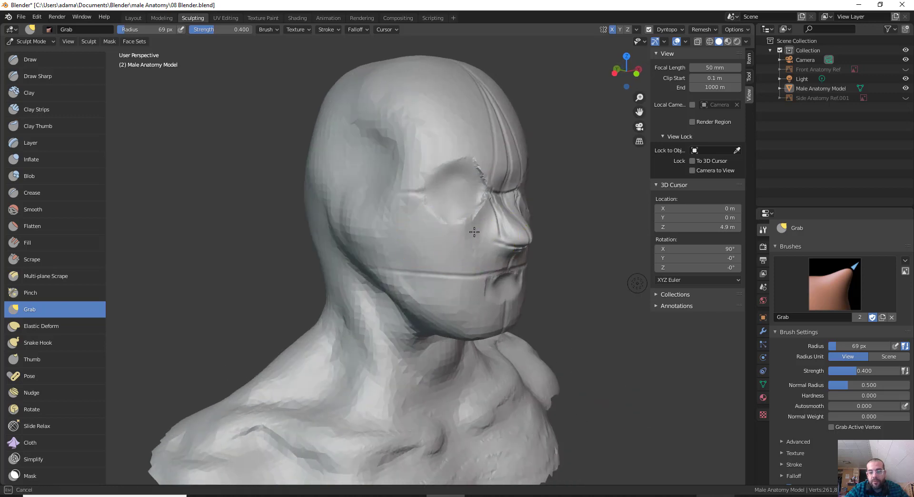
left_click_drag(459, 188, 439, 191)
Adjust the inner eye corners beside the nose bridge and lower the nose tip slightly using Grab at a 96 px radius.
mouse_move(450, 198)
middle_mouse_down()
mouse_move(369, 204)
mouse_move(358, 214)
middle_mouse_up()
scroll(382, 244, "up", 2)
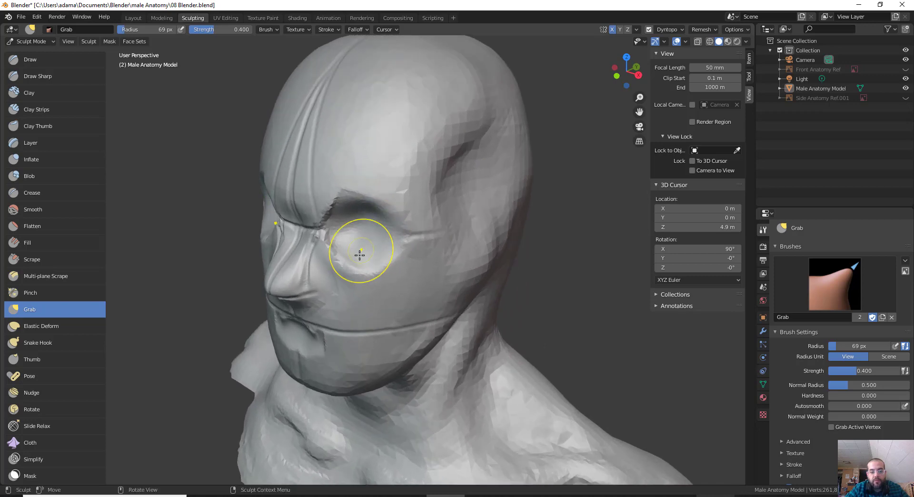
middle_click_drag(359, 255, 388, 176)
key("f")
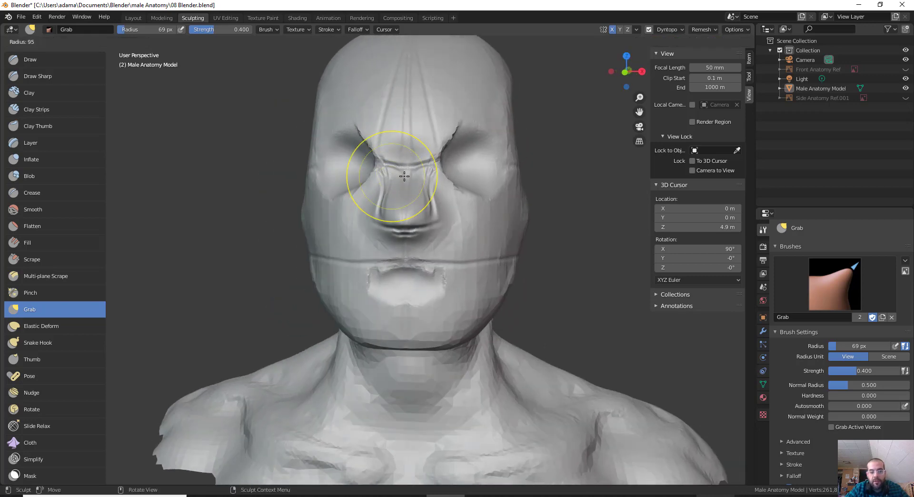
left_click(436, 177)
left_click_drag(439, 159, 435, 162)
middle_click_drag(435, 173, 275, 231)
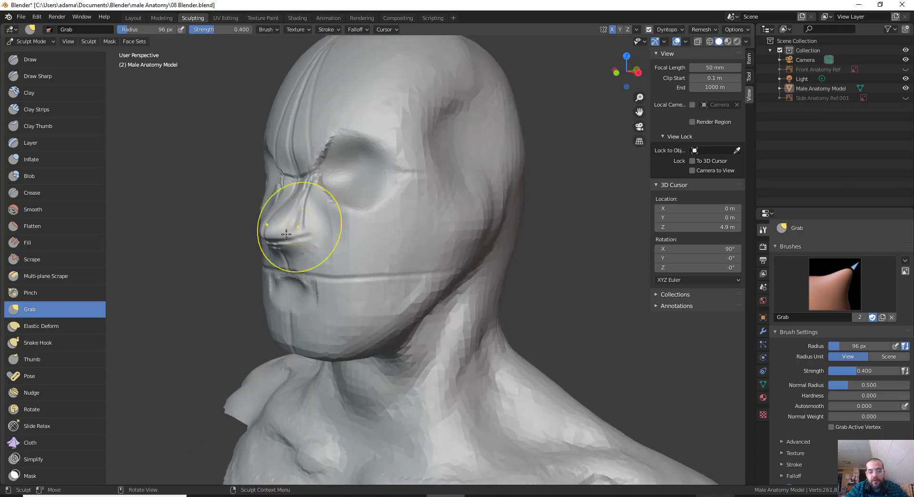
left_click_drag(276, 231, 274, 237)
middle_click_drag(281, 247, 301, 234)
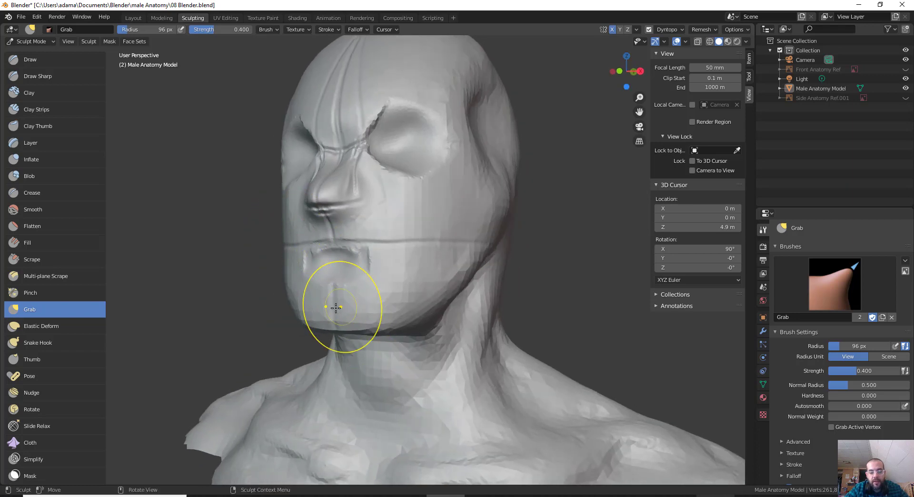
Push the area below the mouth inward, bring the mouth sides forward and pull the chin out with the 96 px Grab brush.
mouse_move(333, 301)
middle_mouse_down()
mouse_move(316, 275)
mouse_move(344, 235)
mouse_move(300, 240)
mouse_move(285, 254)
middle_mouse_up()
mouse_move(277, 250)
left_mouse_down()
mouse_move(300, 247)
mouse_move(289, 246)
left_mouse_up()
mouse_move(291, 246)
middle_mouse_down()
mouse_move(284, 252)
mouse_move(310, 245)
middle_mouse_up()
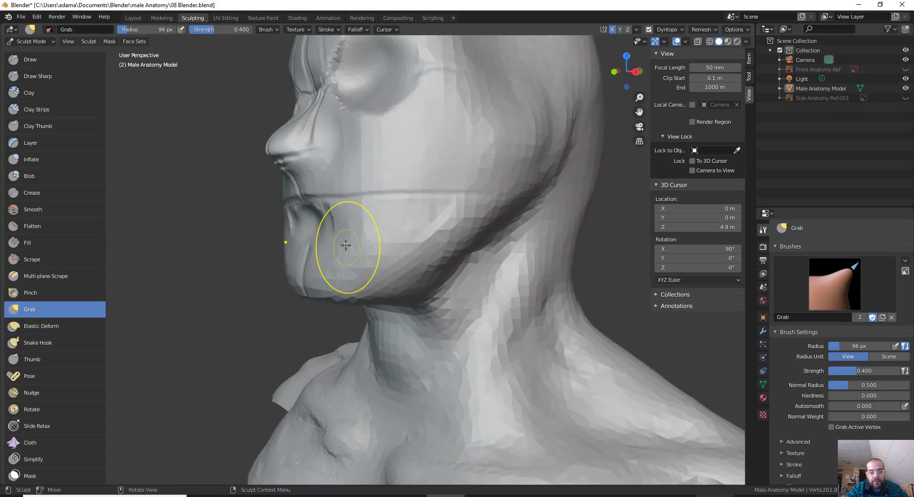
left_click_drag(337, 237, 331, 235)
left_click_drag(331, 235, 320, 233)
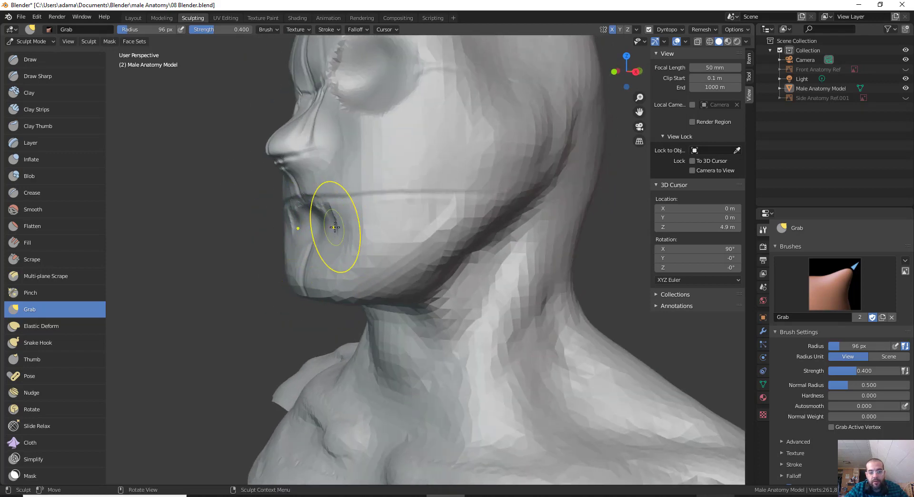
middle_click_drag(329, 227, 289, 232)
middle_click_drag(220, 283, 252, 285)
left_click_drag(284, 293, 263, 290)
Reshape the sides of the head around the ear area with Grab, enlarging the radius to 107 px and 162 px.
mouse_move(228, 186)
middle_mouse_down()
mouse_move(236, 154)
mouse_move(300, 162)
mouse_move(318, 180)
middle_mouse_up()
key("f")
left_click(246, 144)
middle_click_drag(432, 260, 407, 264)
middle_click_drag(511, 220, 536, 217)
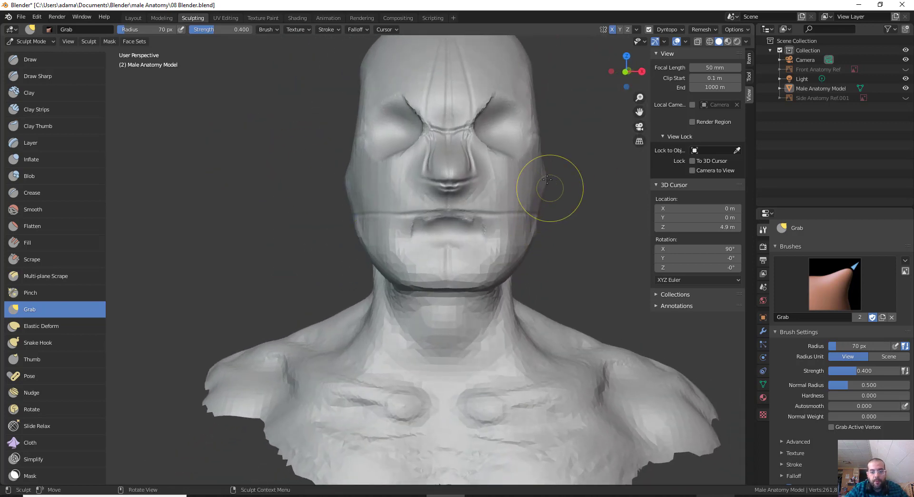
middle_click_drag(547, 179, 540, 169)
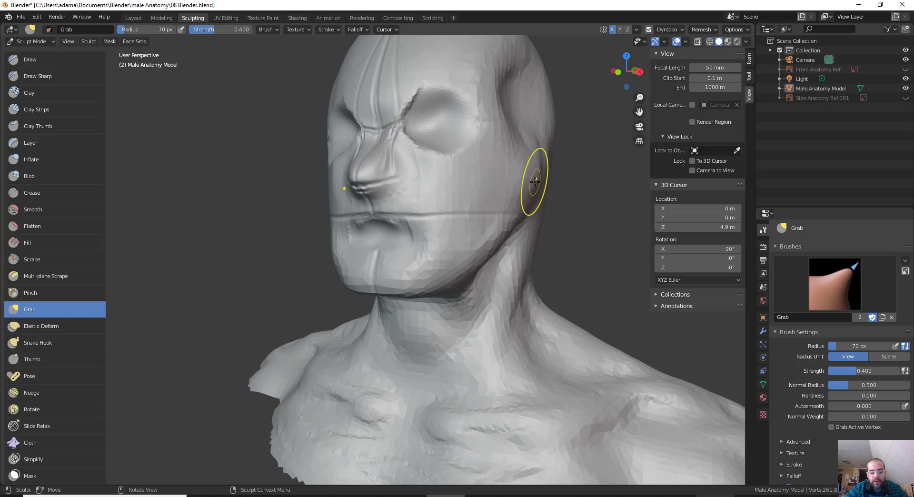
key("f")
left_click(585, 180)
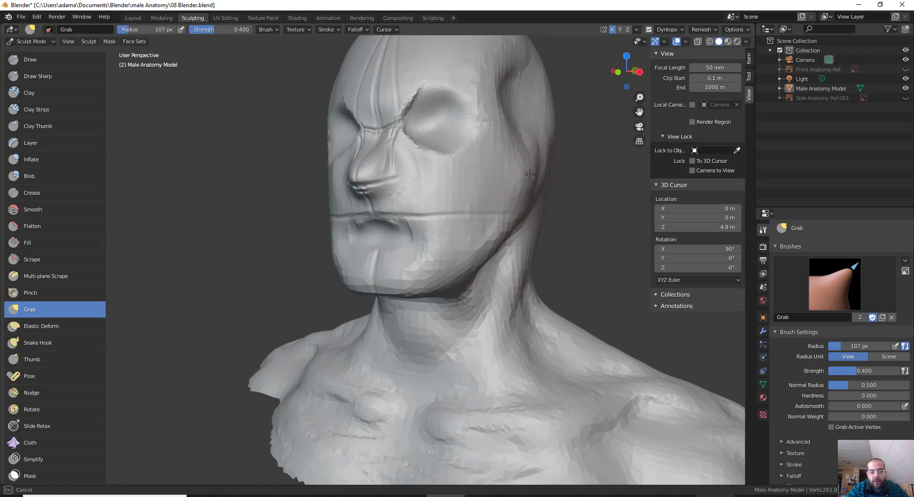
key("f")
left_click(537, 179)
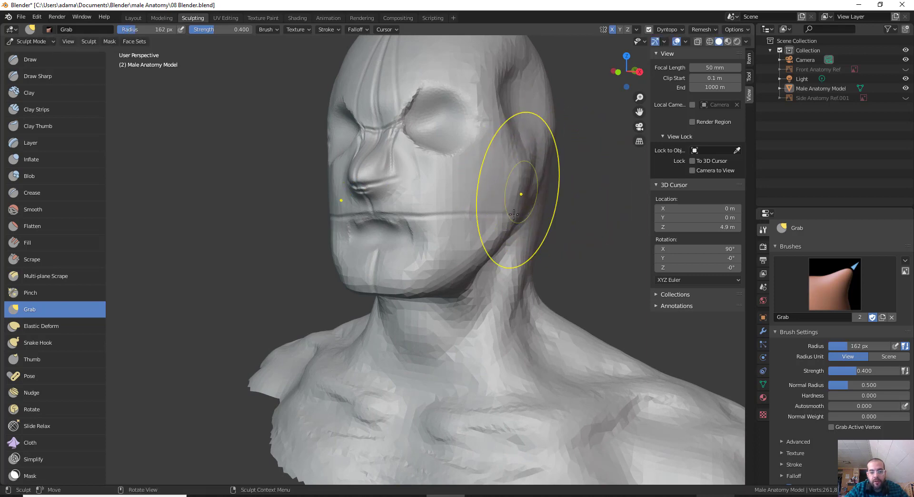
Refine the outer contour of the cheeks with the Grab brush at a 91 px radius.
middle_click_drag(513, 213, 530, 232)
key("f")
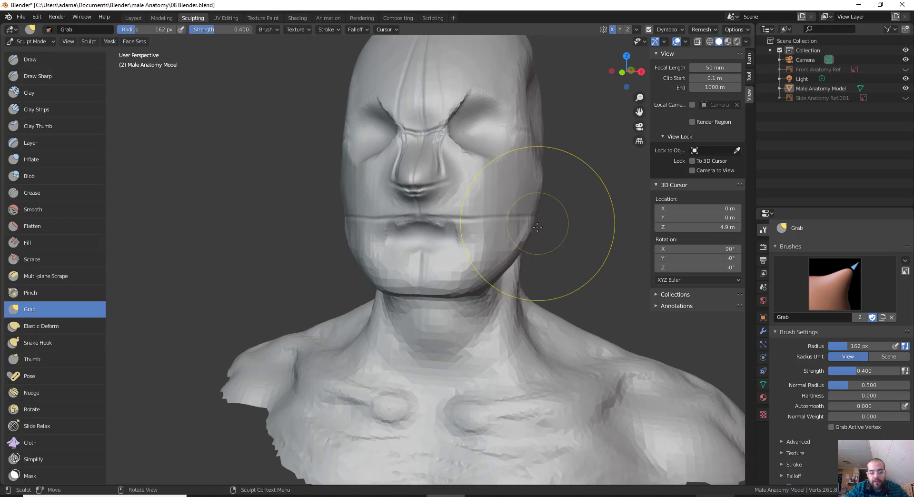
left_click(504, 228)
mouse_move(504, 228)
middle_mouse_down()
mouse_move(522, 232)
mouse_move(541, 217)
middle_mouse_up()
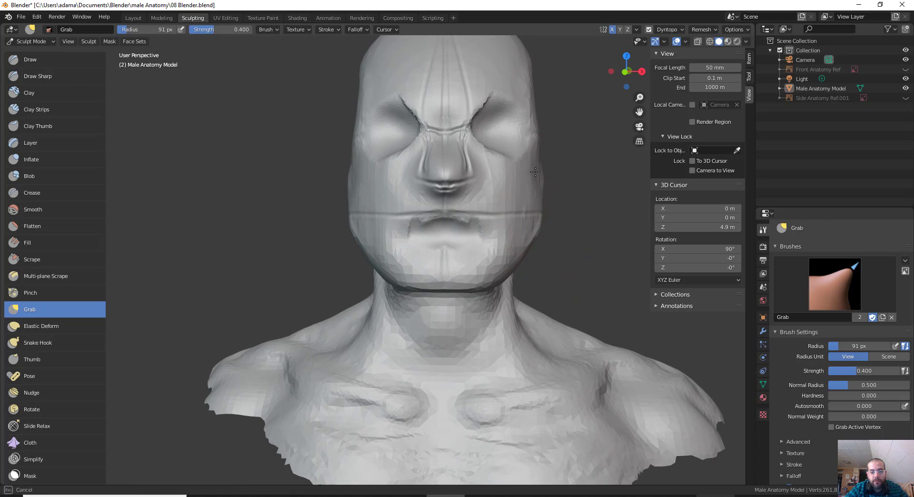
middle_click_drag(534, 172, 532, 232)
Slim both sides of the head in the front orthographic view using Grab at a 182 px radius.
key("KP_1")
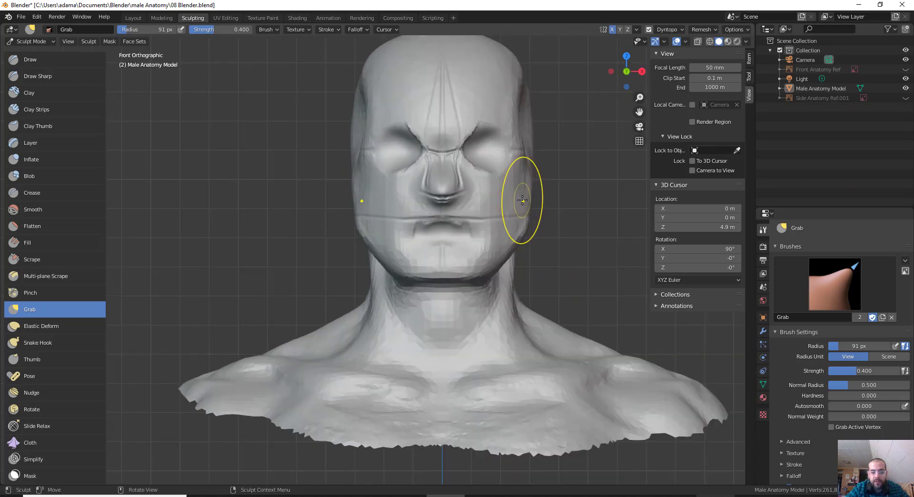
key("f")
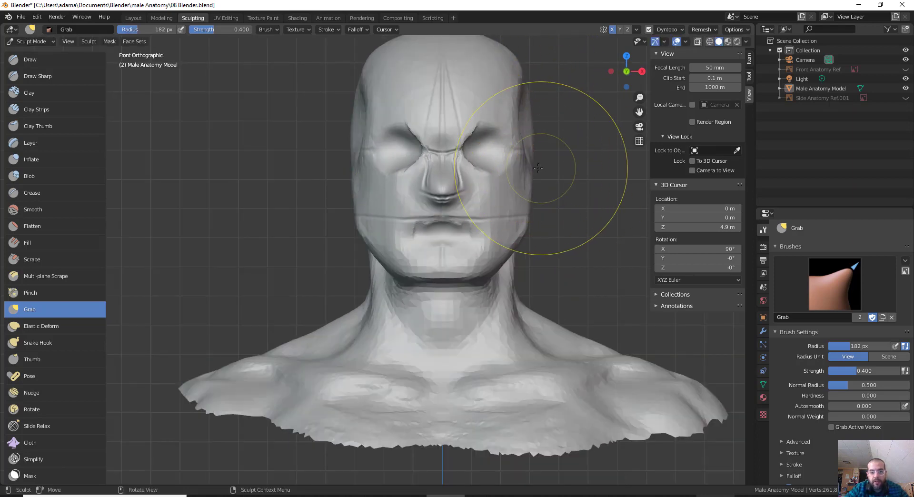
left_click(518, 164)
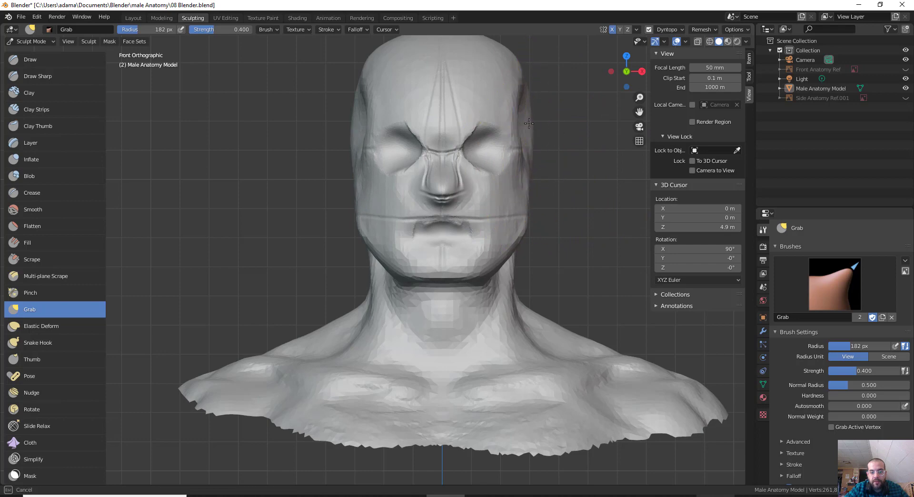
Push the lower jaw edges up and inward to define the jawline, using the Grab brush at a 108 px radius.
key("f")
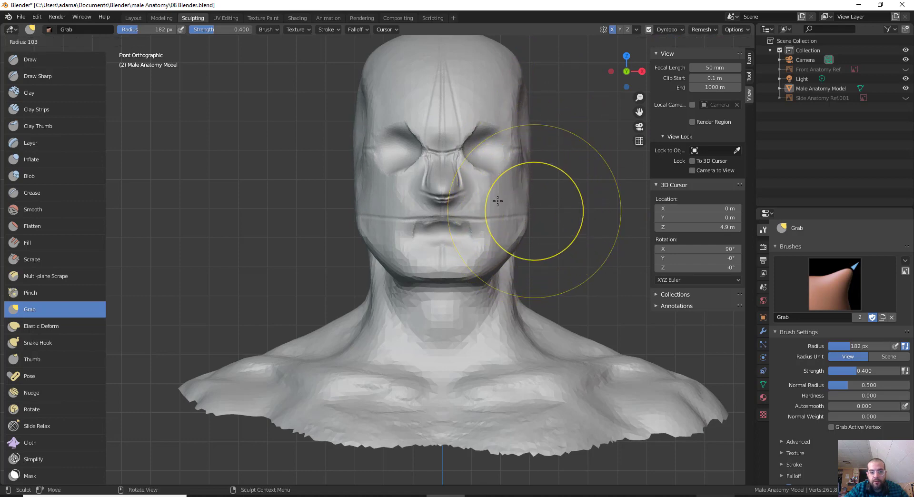
left_click(529, 214)
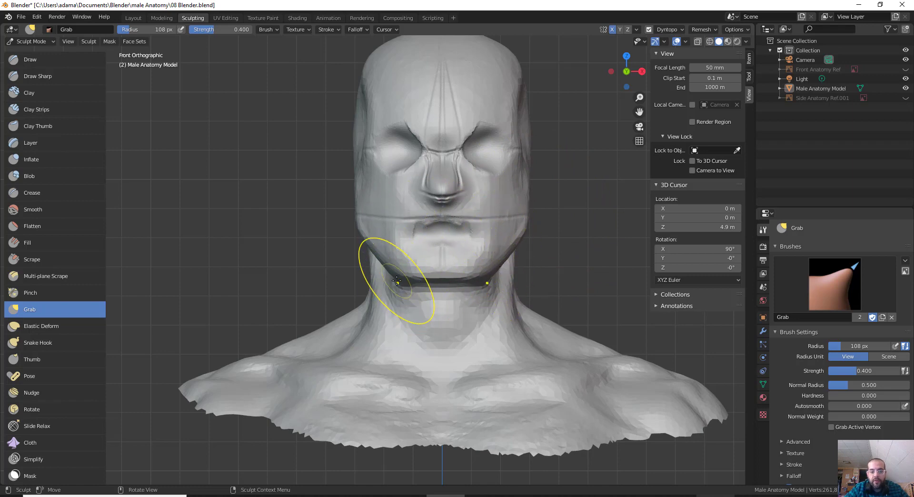
mouse_move(395, 277)
left_mouse_down()
mouse_move(420, 277)
mouse_move(394, 274)
mouse_move(418, 245)
mouse_move(394, 254)
mouse_move(398, 266)
mouse_move(400, 255)
left_mouse_up()
left_click_drag(399, 255, 404, 245)
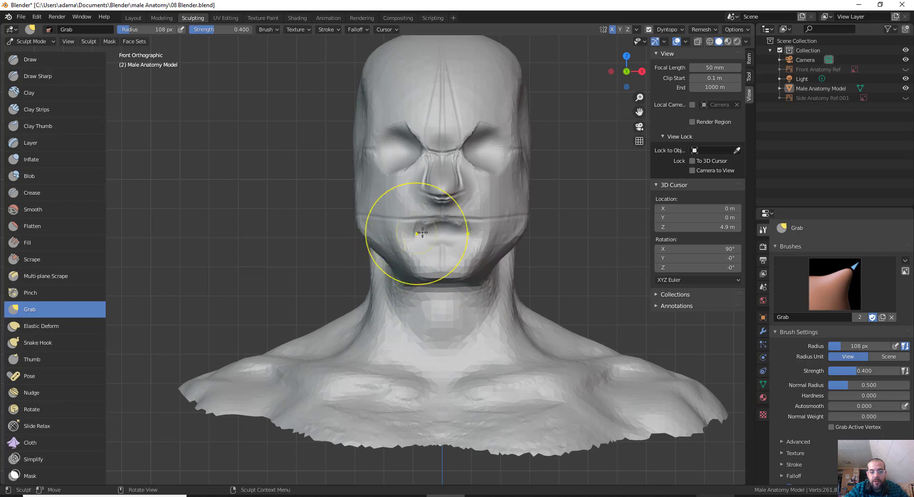
left_click_drag(406, 275, 398, 264)
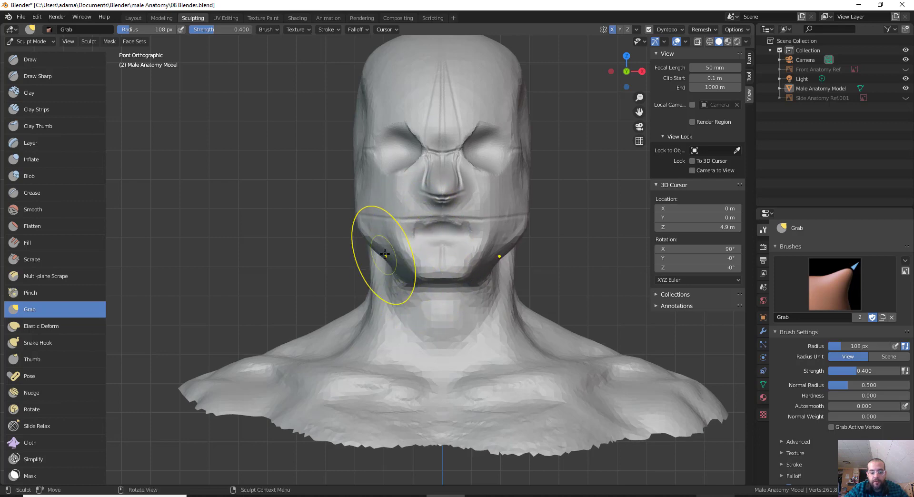
Refine the jaw and chin outline and push the temples slightly inward with the Grab brush at a 65 px radius.
key("f")
left_click(362, 249)
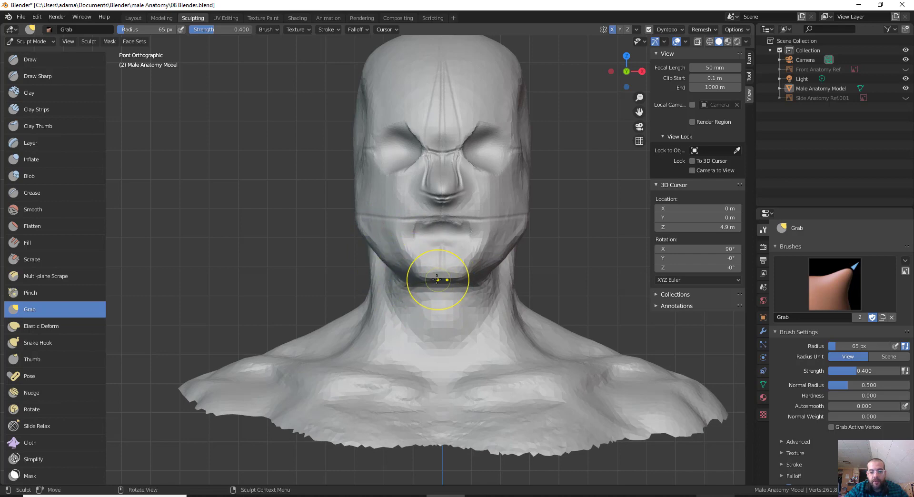
mouse_move(425, 260)
middle_mouse_down()
mouse_move(490, 265)
mouse_move(472, 199)
middle_mouse_up()
left_click_drag(513, 110, 501, 102)
middle_click_drag(502, 102, 304, 198)
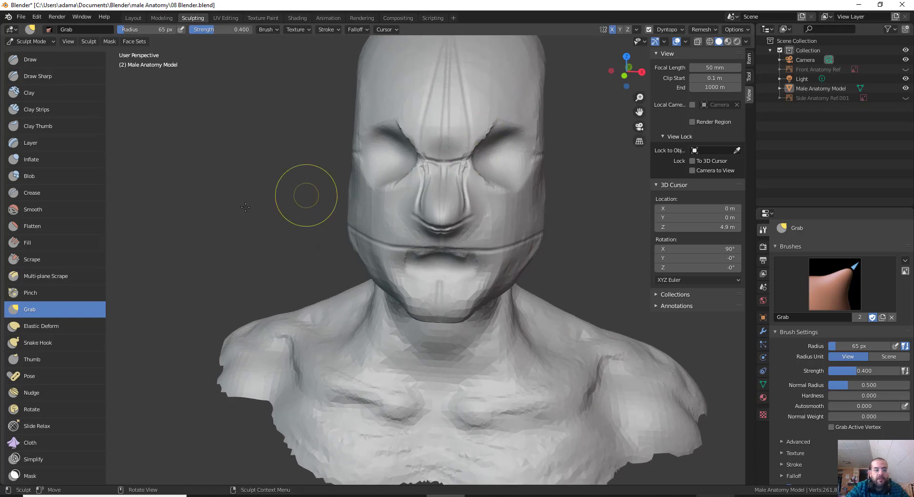
Flatten the area between the brows above the nose bridge using the Scrape brush at a 30 px radius.
left_click(41, 263)
mouse_move(503, 199)
middle_mouse_down()
mouse_move(467, 196)
mouse_move(440, 120)
mouse_move(420, 192)
mouse_move(433, 179)
middle_mouse_up()
key("f")
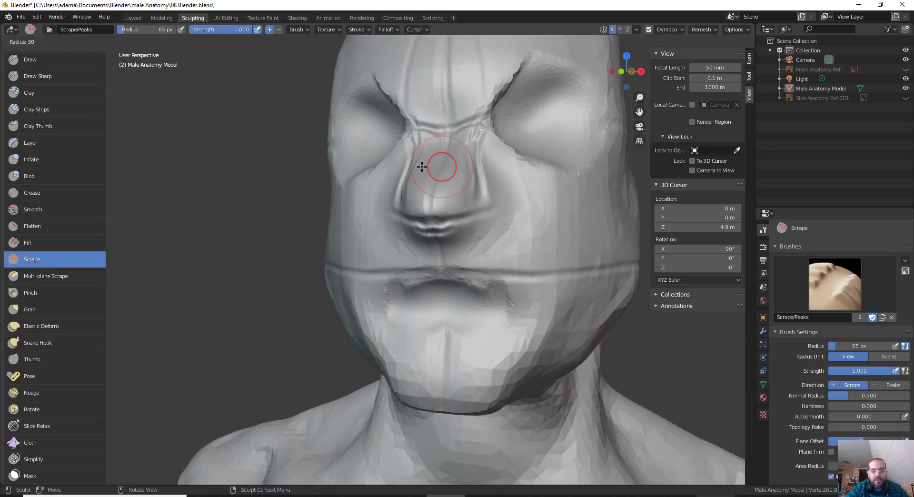
left_click(430, 164)
left_click_drag(398, 86, 431, 117)
key("f")
left_click(408, 102)
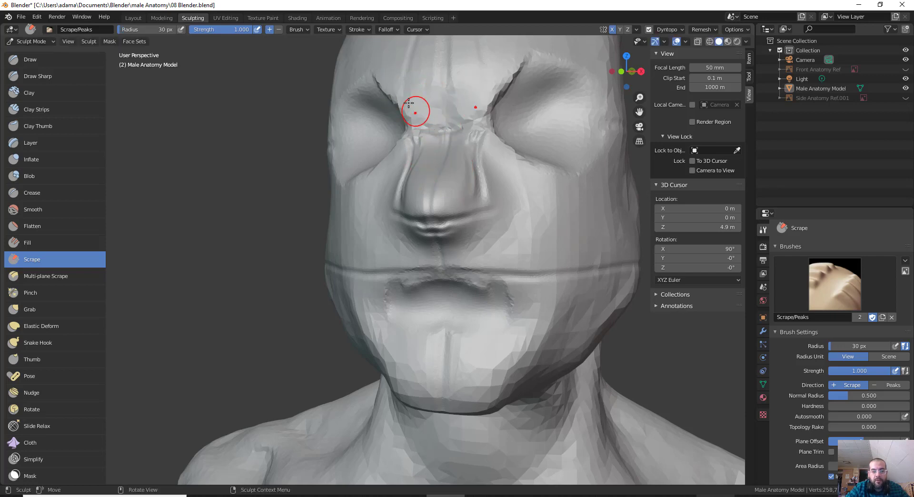
Set the Dyntopo detail percentage to 67.15% and scrape the area between the brows again.
scroll(803, 350, "down", 8)
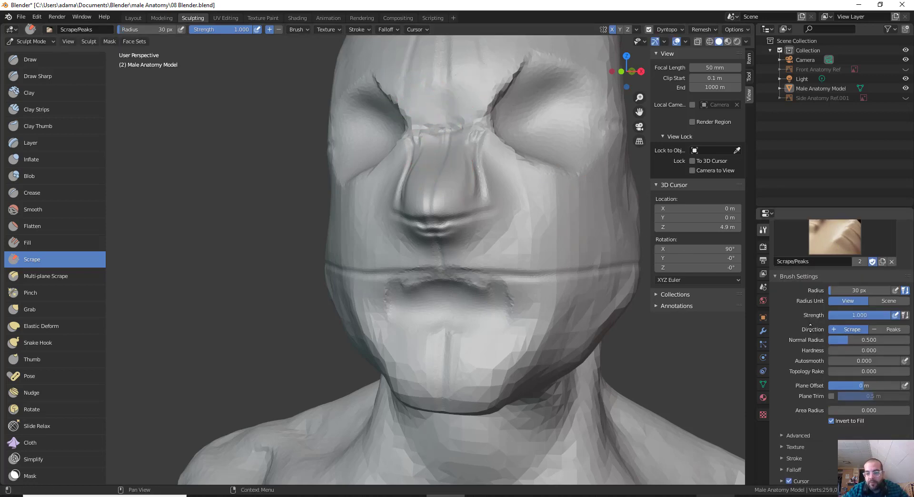
left_click(682, 32)
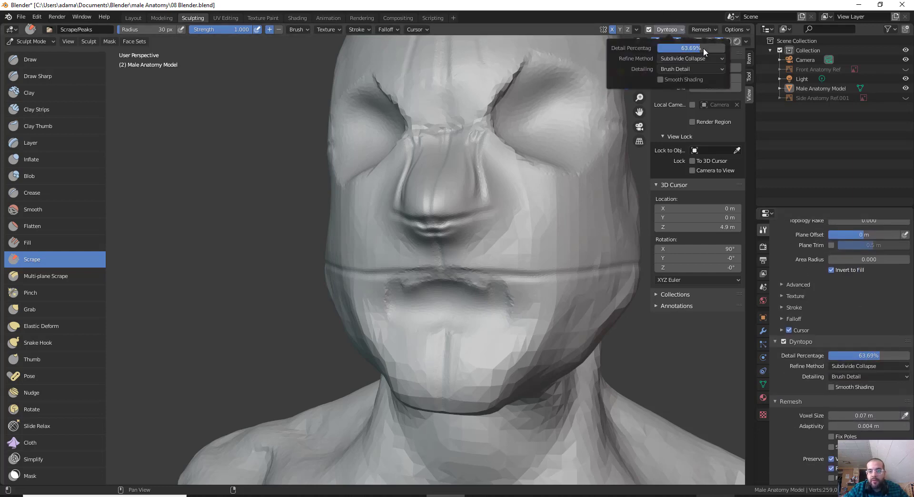
left_click_drag(703, 48, 706, 48)
left_click_drag(448, 105, 440, 118)
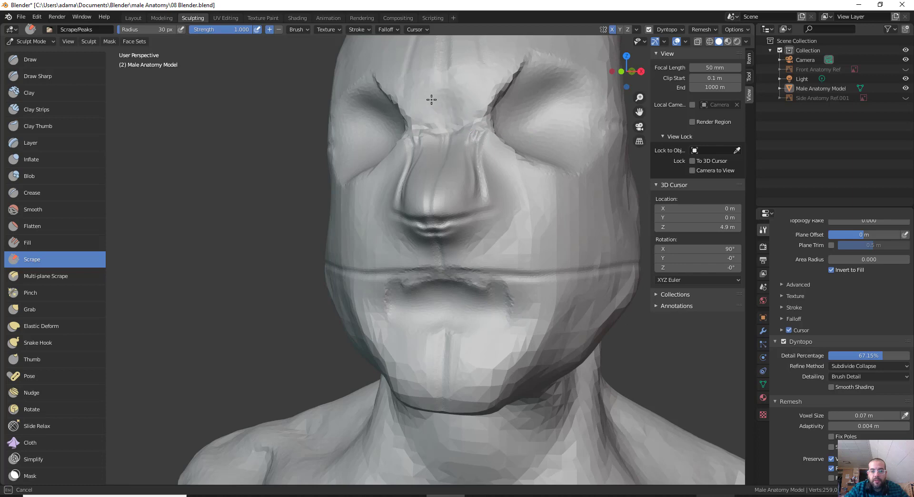
Scrape the front of the nose from the tip up to the bridge into flatter planes.
middle_click_drag(403, 92, 444, 157)
mouse_move(458, 331)
middle_mouse_down()
mouse_move(452, 292)
mouse_move(437, 287)
middle_mouse_up()
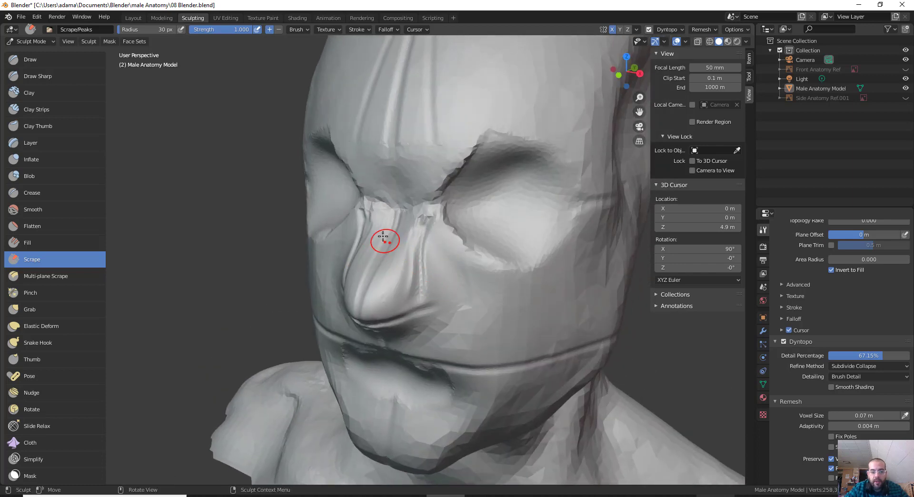
left_click_drag(384, 241, 383, 236)
left_click_drag(368, 295, 390, 252)
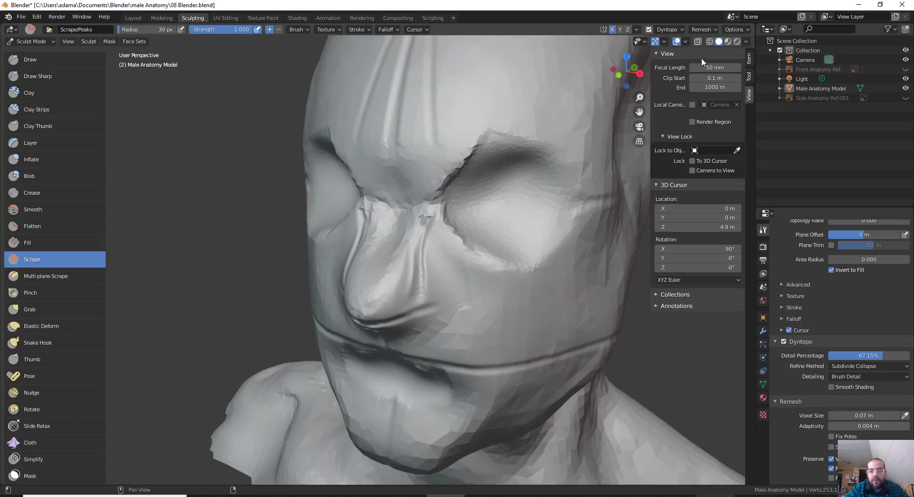
Switch the Dyntopo detailing method from Brush Detail to Constant Detail.
left_click(680, 29)
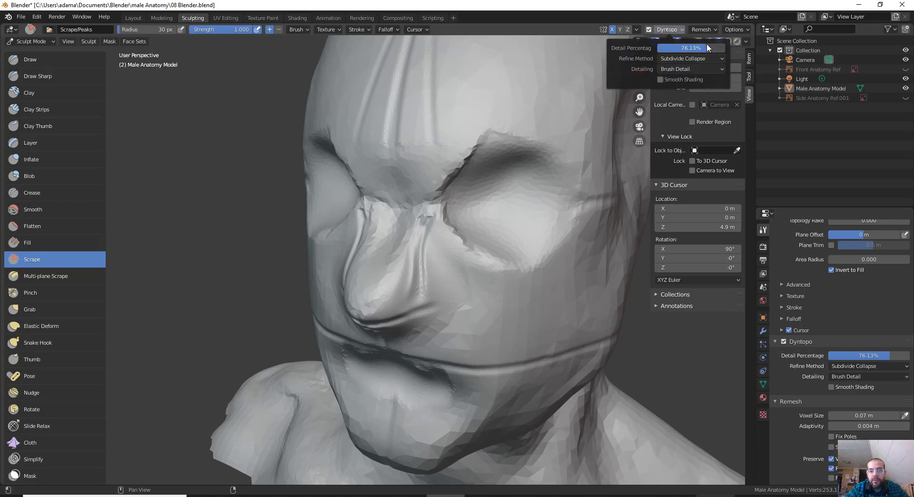
left_click_drag(706, 44, 689, 47)
left_click(687, 70)
left_click(692, 89)
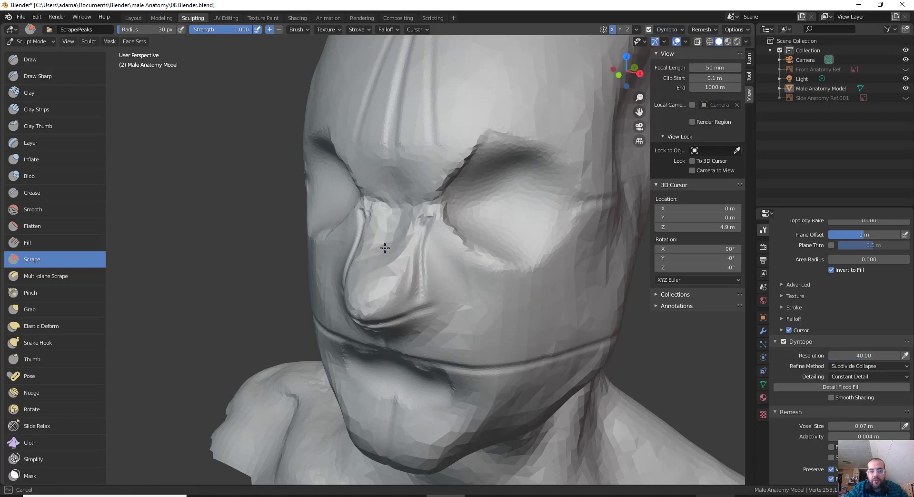
Raise the Dyntopo constant detail resolution to 60.80.
middle_click_drag(384, 247, 496, 197)
left_click(682, 29)
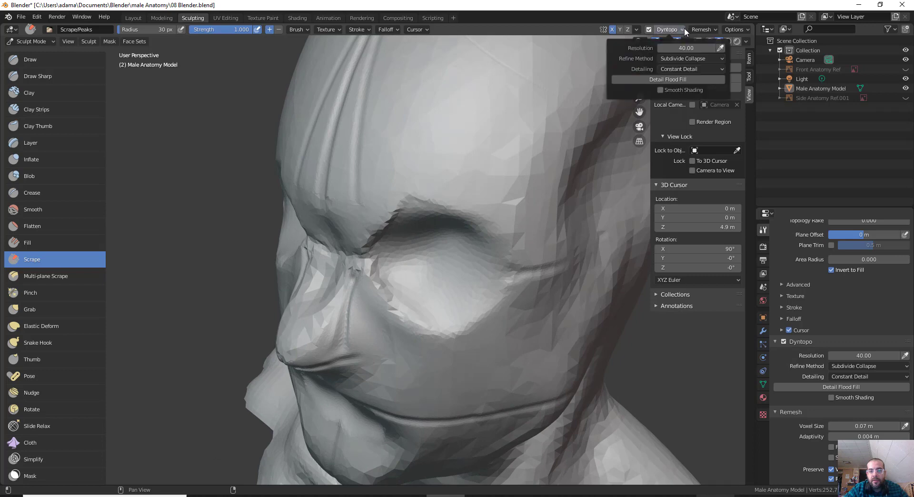
left_click_drag(693, 47, 733, 44)
middle_click_drag(356, 226, 586, 82)
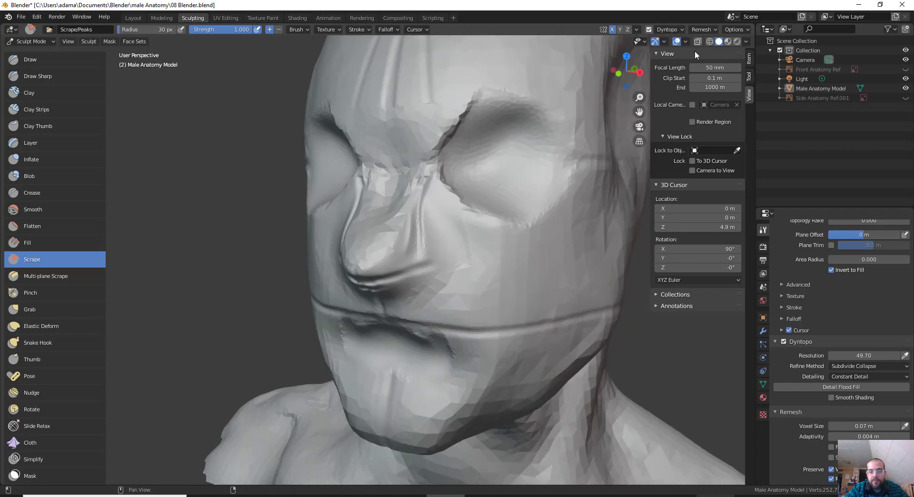
left_click(681, 31)
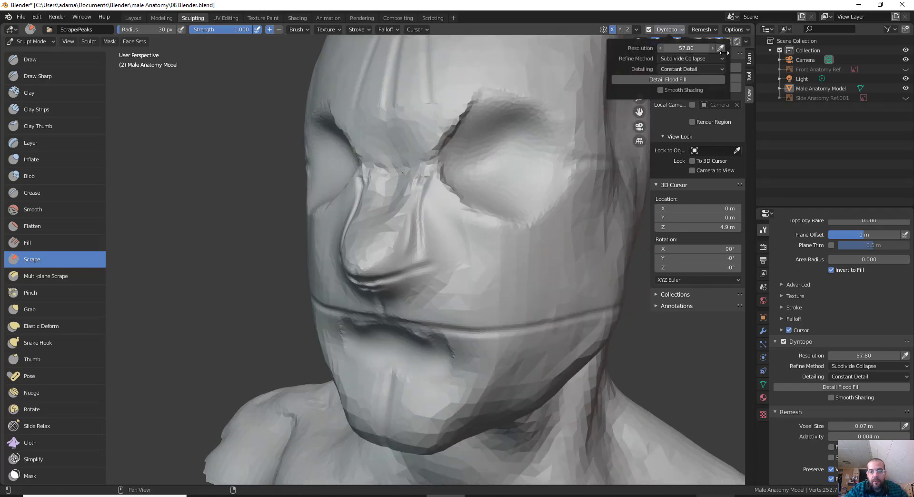
left_click_drag(731, 53, 730, 54)
Scrape down the bridge of the nose with the 30 px brush at the new detail resolution.
left_click_drag(400, 179, 399, 220)
middle_click_drag(400, 219, 366, 201)
mouse_move(267, 188)
left_mouse_down()
mouse_move(294, 165)
mouse_move(294, 203)
left_mouse_up()
middle_click_drag(294, 203, 339, 211)
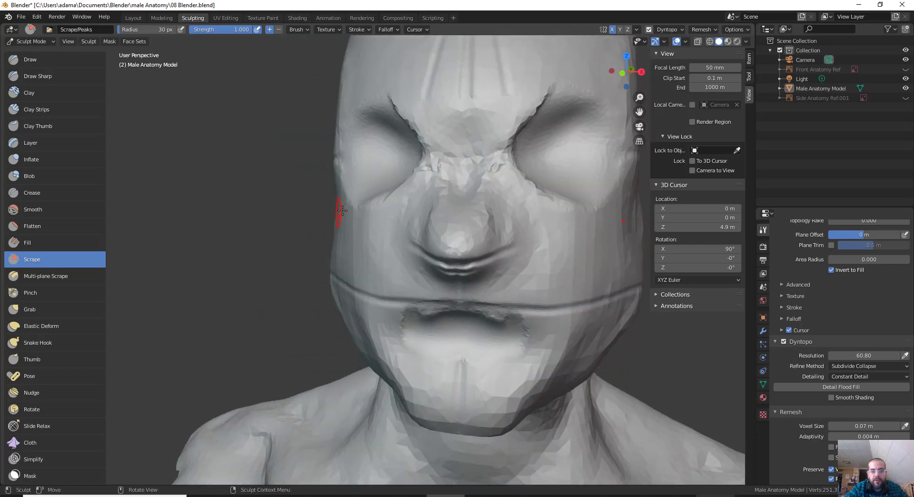
Enlarge the Scrape brush to a 55 px radius and flatten the upper nose below the bridge.
key("f")
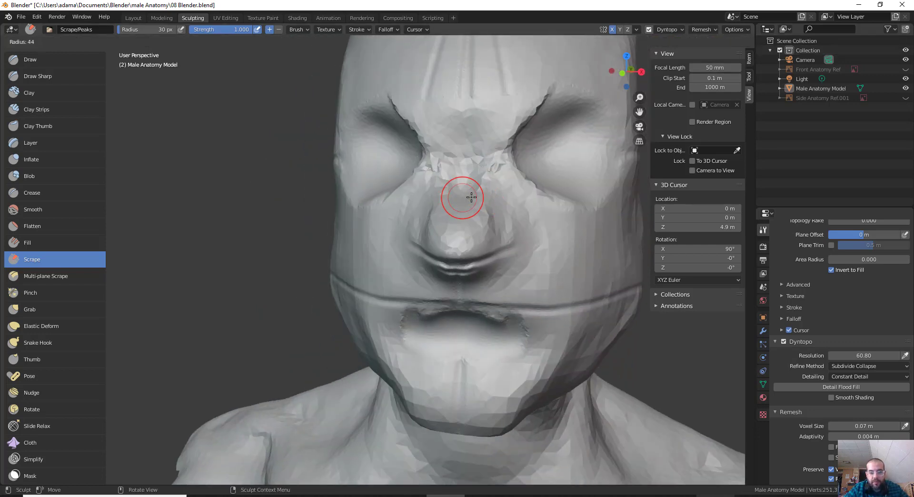
left_click(464, 181)
middle_click_drag(467, 173, 418, 218)
mouse_move(421, 180)
middle_mouse_down()
mouse_move(422, 190)
mouse_move(394, 187)
middle_mouse_up()
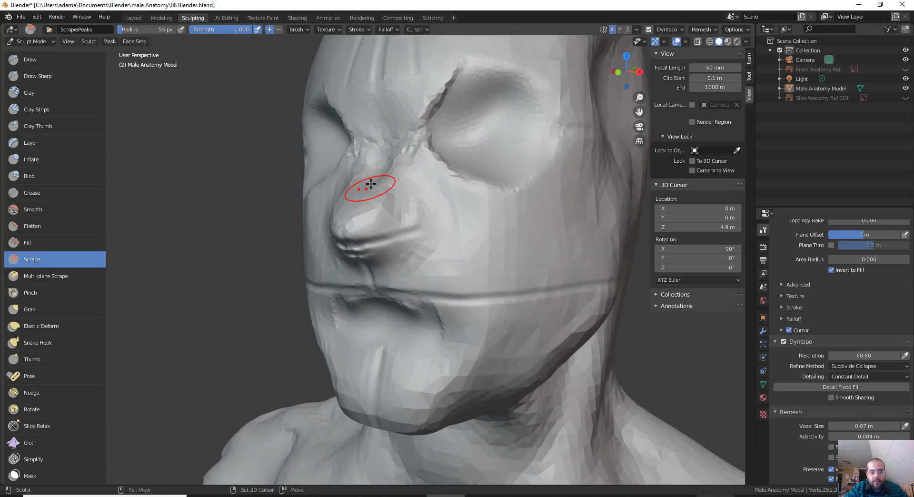
left_click_drag(366, 183, 368, 176)
middle_click_drag(362, 191, 344, 142)
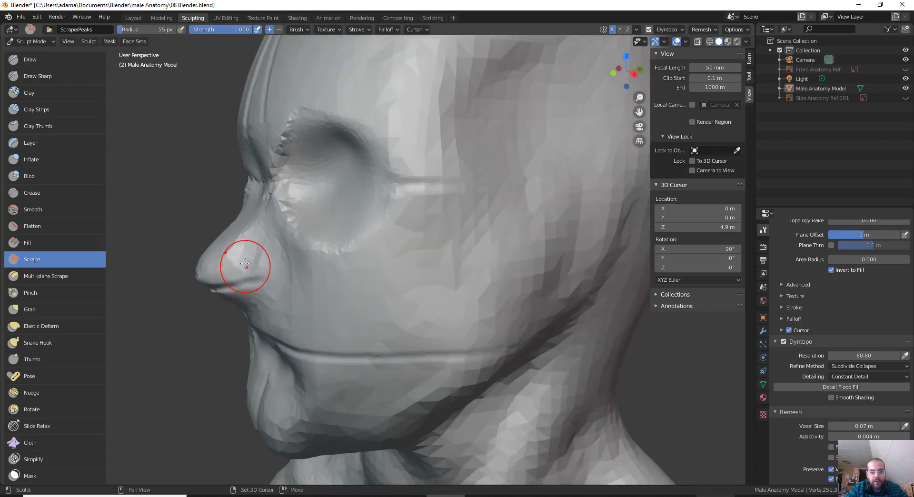
middle_click_drag(249, 249, 337, 173)
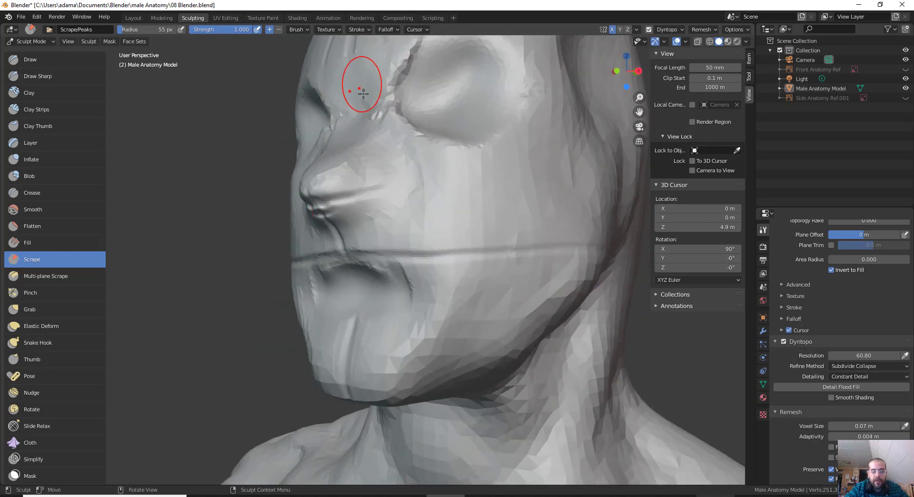
mouse_move(363, 93)
middle_mouse_down()
mouse_move(419, 96)
mouse_move(419, 147)
mouse_move(447, 201)
middle_mouse_up()
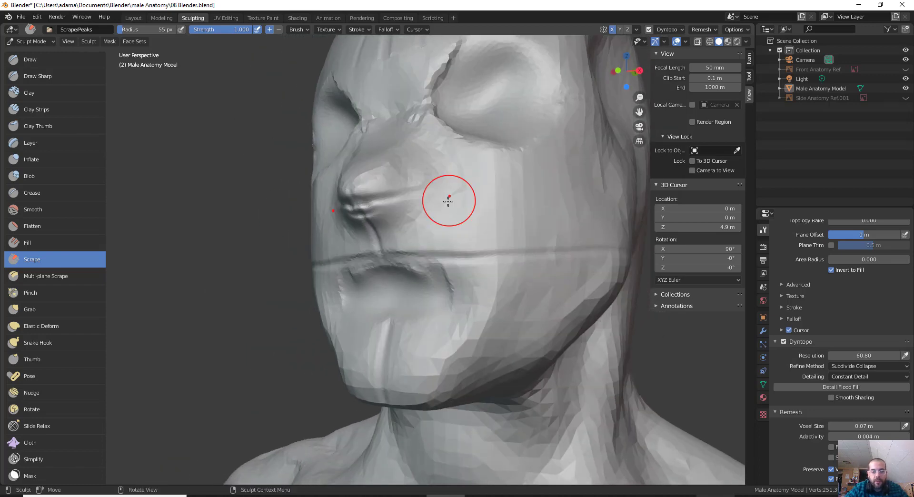
Reshape the cheek and jaw side using the Grab brush at a 140 px radius, and reduce the radius to 95 px.
key("g")
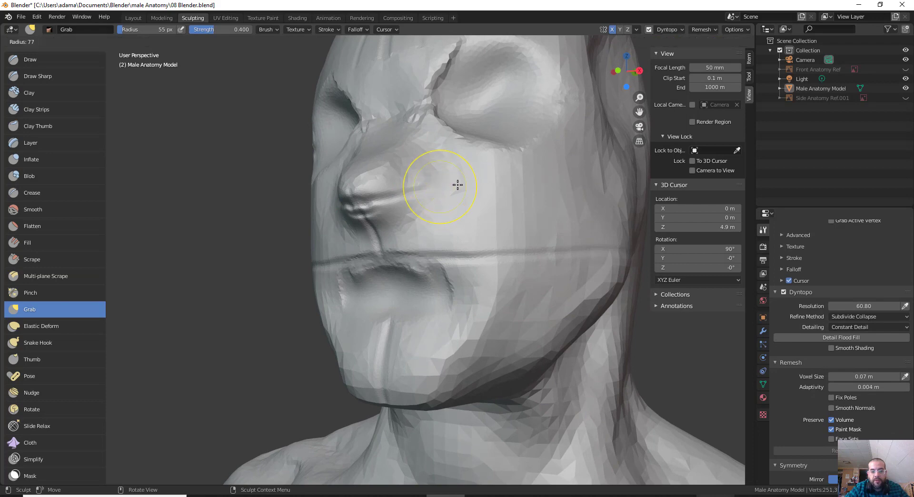
middle_click_drag(427, 176, 439, 185)
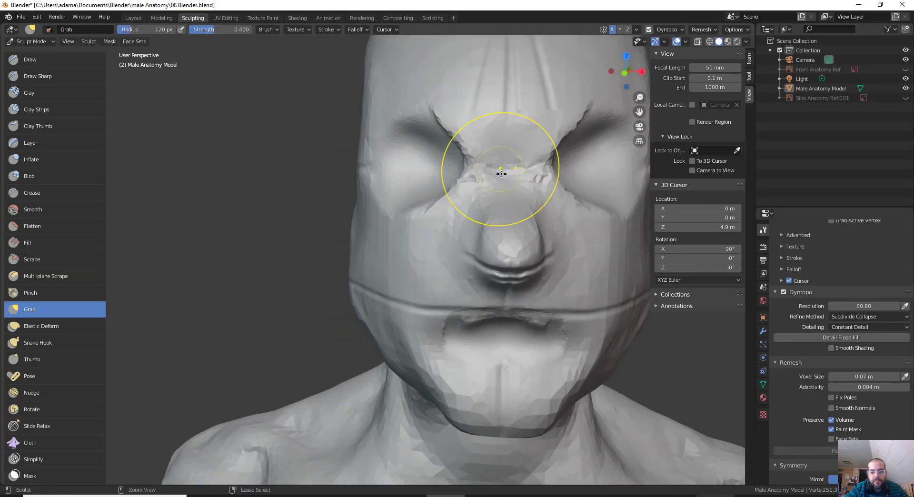
middle_click_drag(545, 210, 527, 261)
key("f")
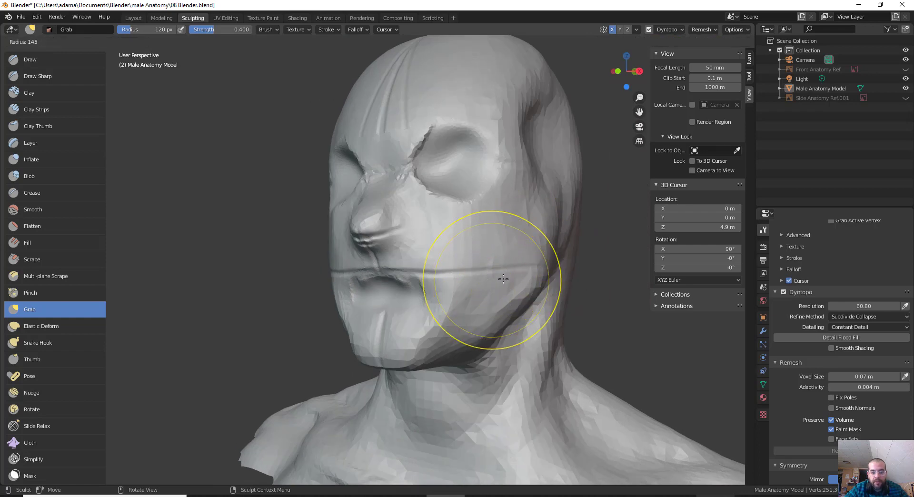
left_click(485, 264)
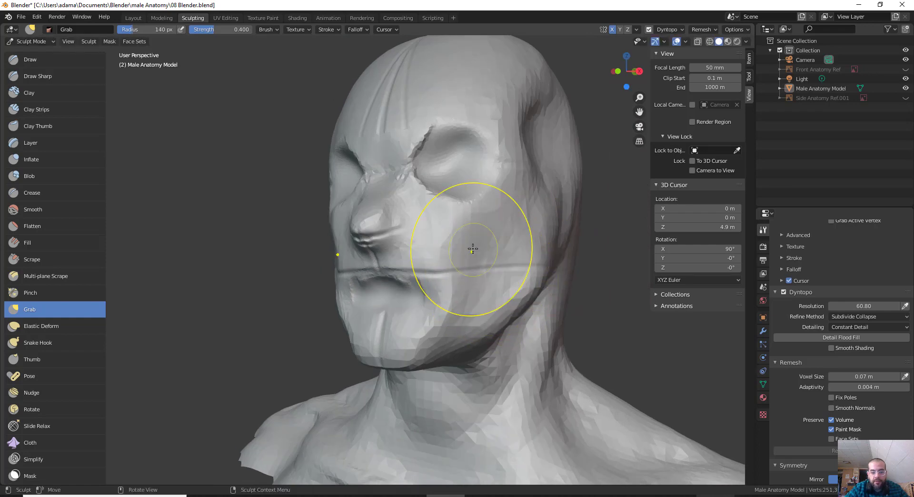
mouse_move(473, 248)
middle_mouse_down()
mouse_move(515, 249)
mouse_move(509, 275)
middle_mouse_up()
left_click_drag(510, 275, 515, 286)
key("f")
left_click(565, 290)
Switch the anatomy model to Object Mode and add a cylinder mesh to the scene.
scroll(520, 257, "down", 1)
mouse_move(521, 257)
middle_mouse_down()
mouse_move(474, 252)
mouse_move(519, 238)
mouse_move(550, 282)
mouse_move(510, 275)
middle_mouse_up()
middle_click_drag(558, 255, 526, 206, "shift")
middle_click_drag(526, 207, 519, 188, "ctrl")
key("ctrl+Tab")
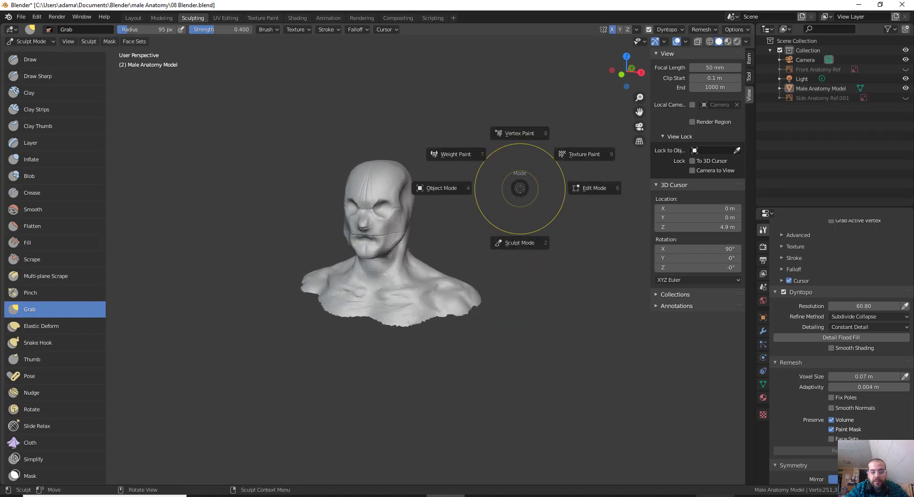
left_click(451, 193)
middle_click_drag(466, 223, 482, 220)
key("shift+a")
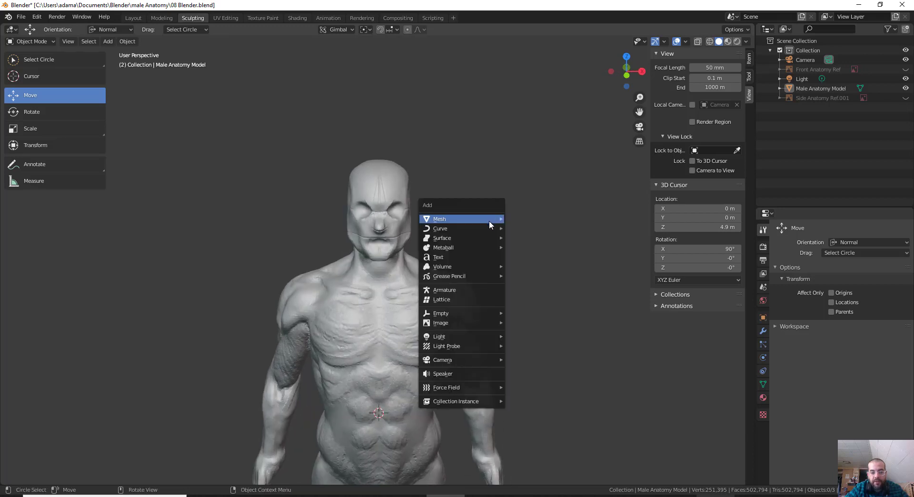
mouse_move(487, 219)
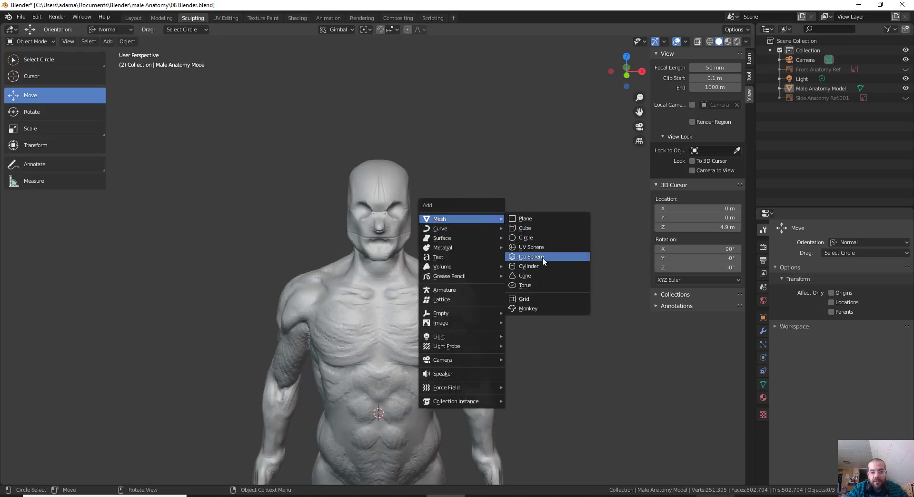
left_click(529, 265)
middle_click_drag(529, 266, 453, 261)
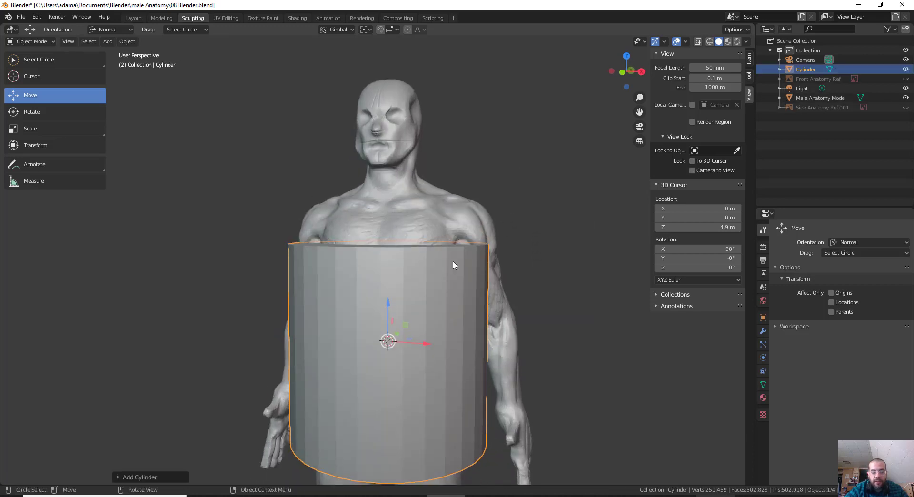
Scale the cylinder along the Z axis until it is a thin disc.
left_click(35, 112)
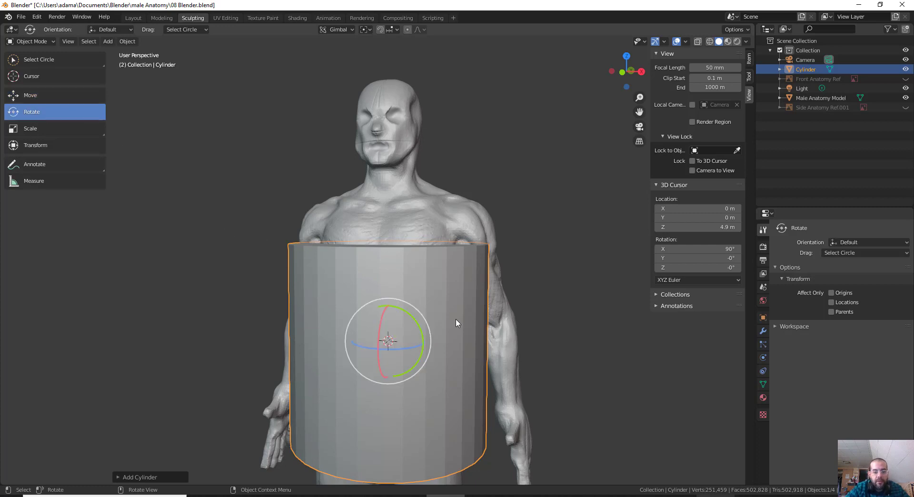
key("s")
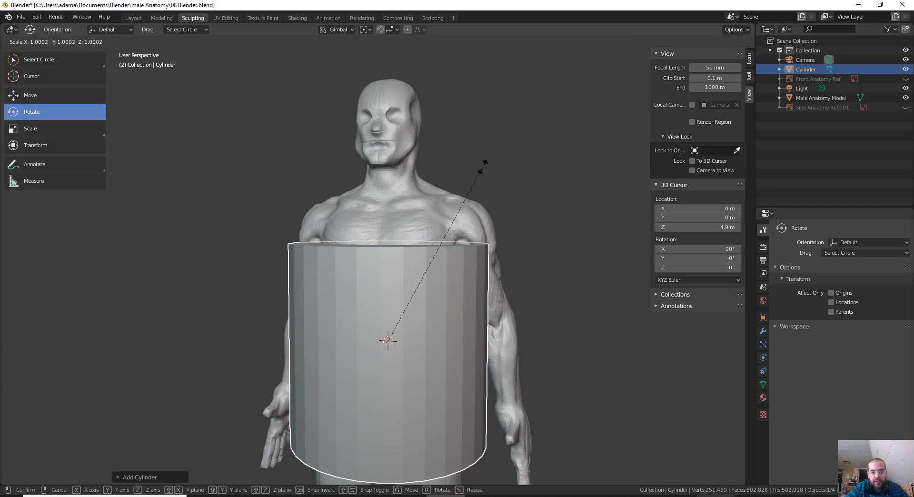
key("z")
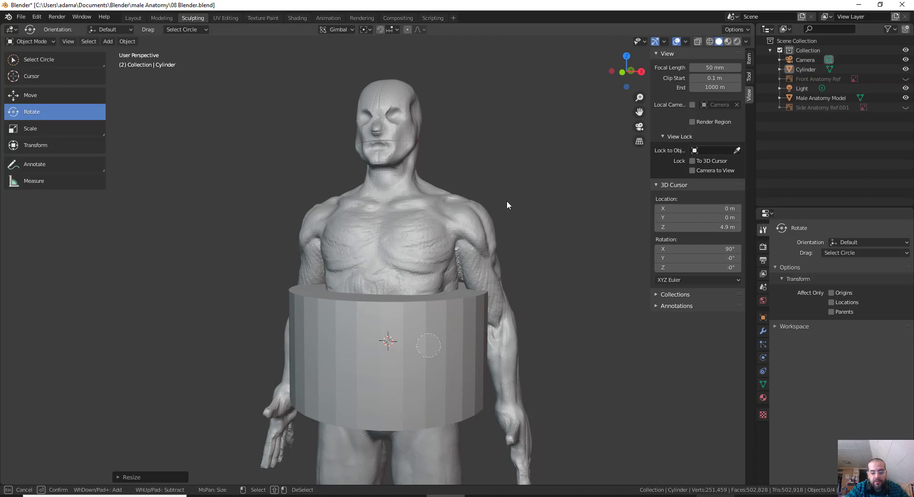
key("Escape")
key("z")
key("Escape")
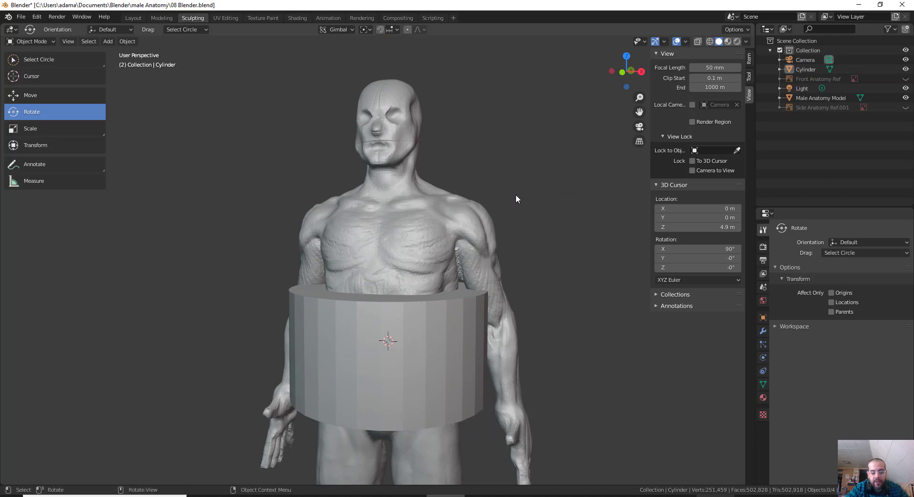
left_click(455, 346)
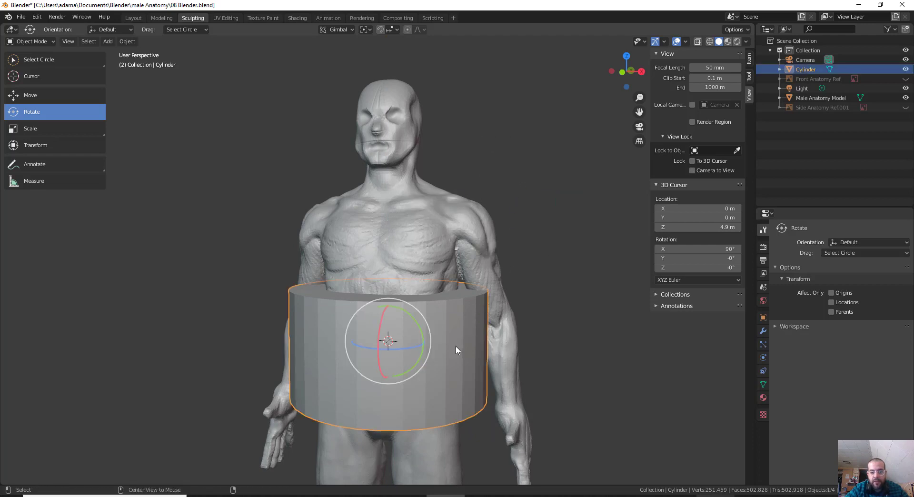
key("s")
key("z")
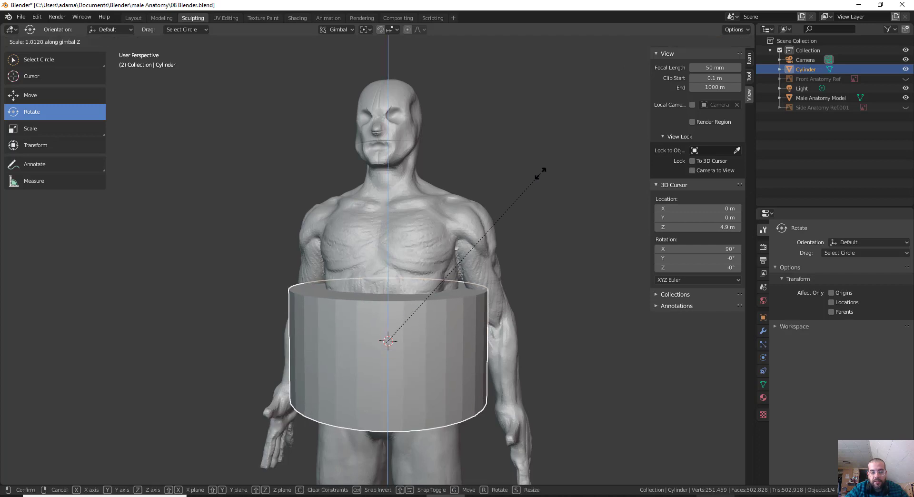
left_click(436, 342)
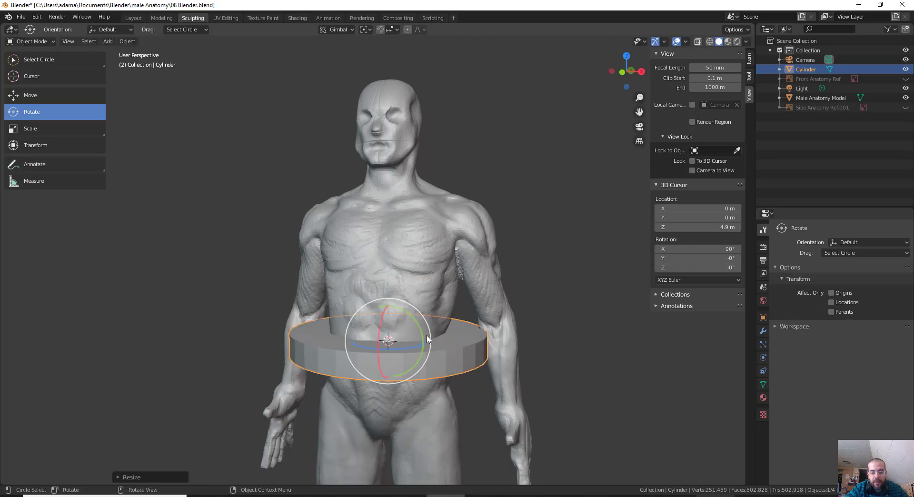
Rotate the disc about the X axis so it stands upright, and move it up beside the head.
left_click_drag(378, 336, 389, 264)
key("ctrl+z")
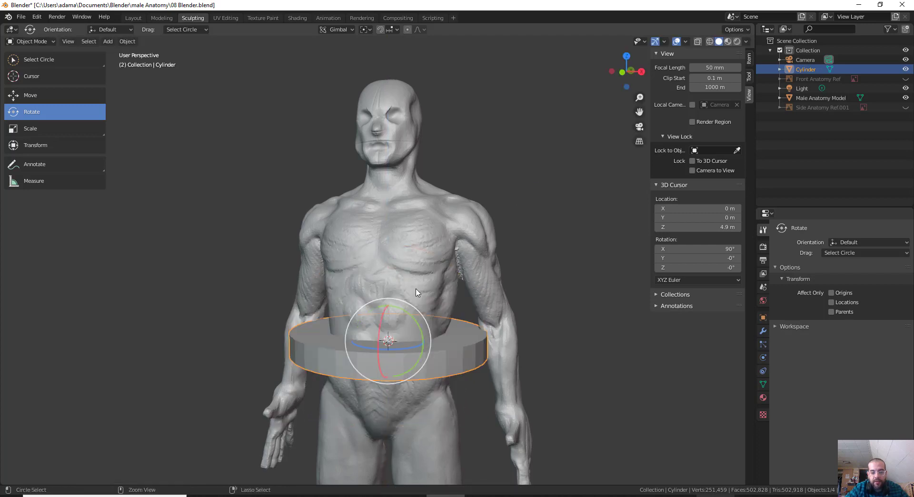
left_click_drag(381, 332, 388, 269)
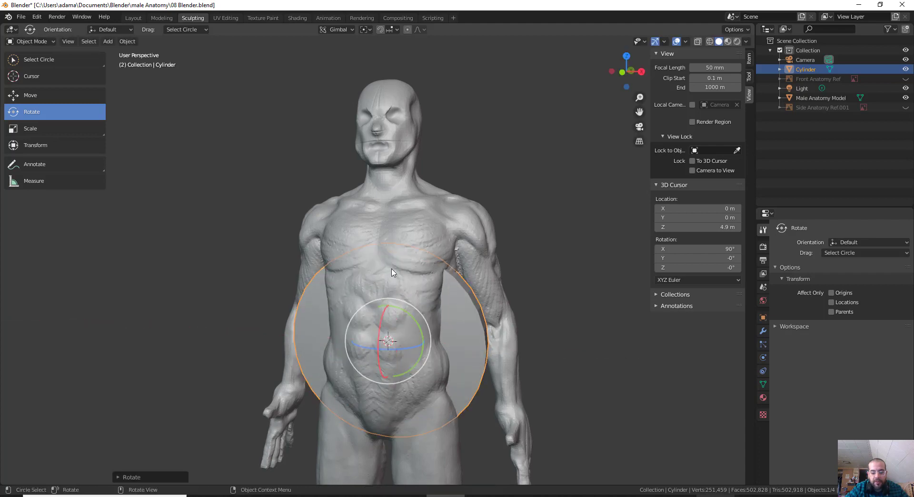
key("g")
left_click(473, 139)
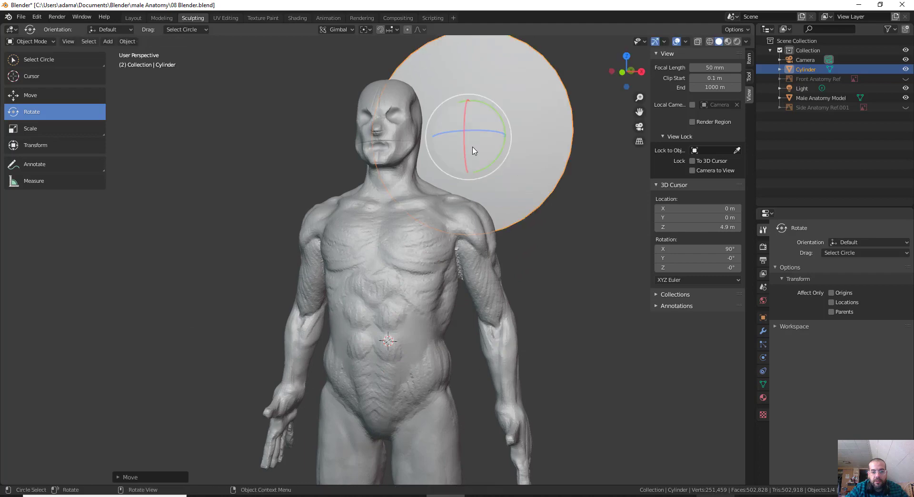
In the right side view, move the disc to the middle of the head and rotate it about 8° to vertical.
middle_click_drag(473, 145, 525, 148)
key("KP_3")
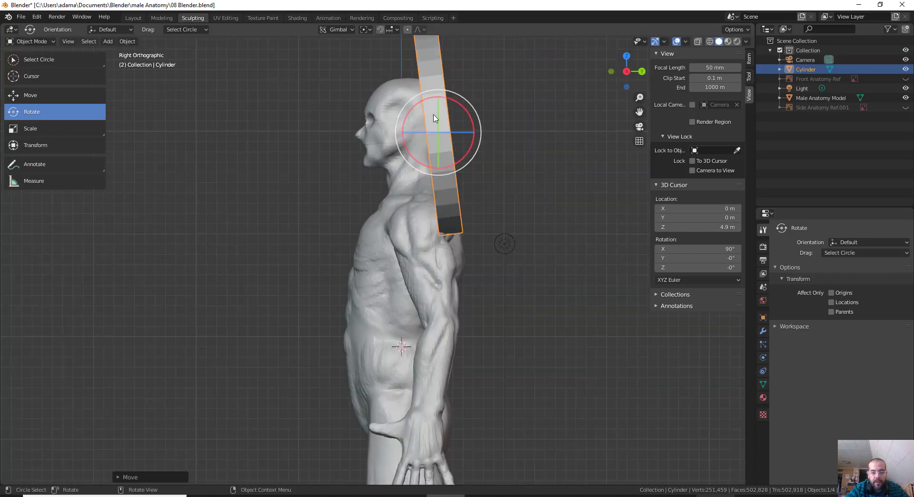
key("g")
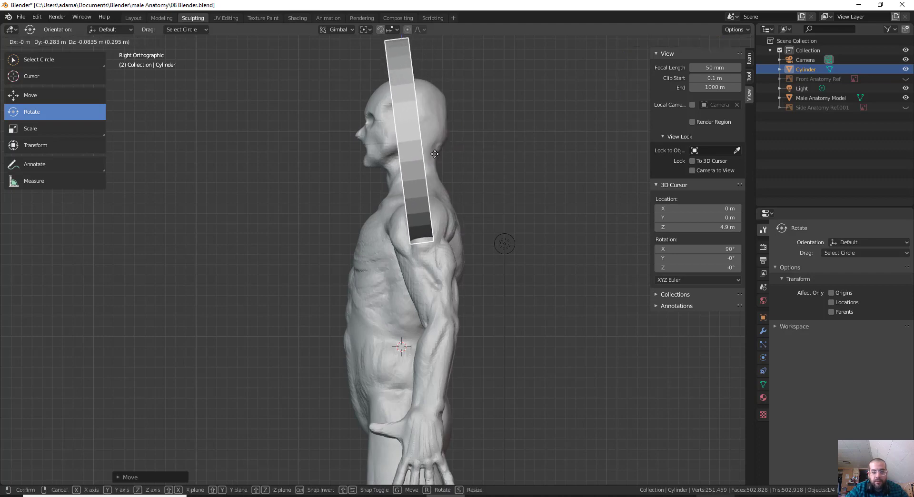
left_click(426, 155)
key("r")
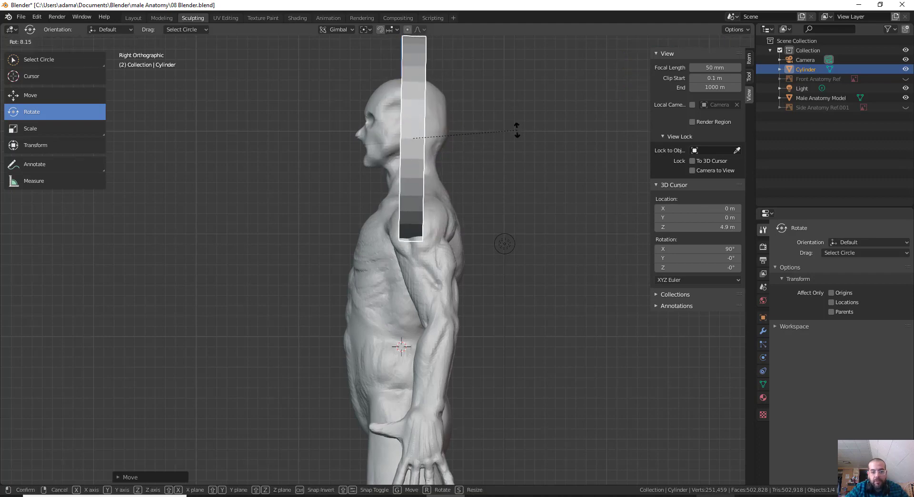
left_click(512, 126)
Scale the disc down uniformly to roughly ear size.
key("s")
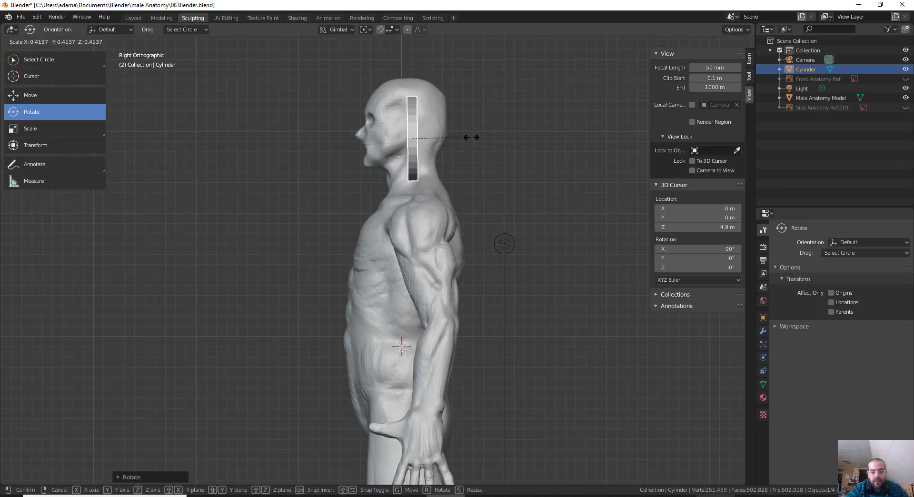
left_click(476, 136)
key("s")
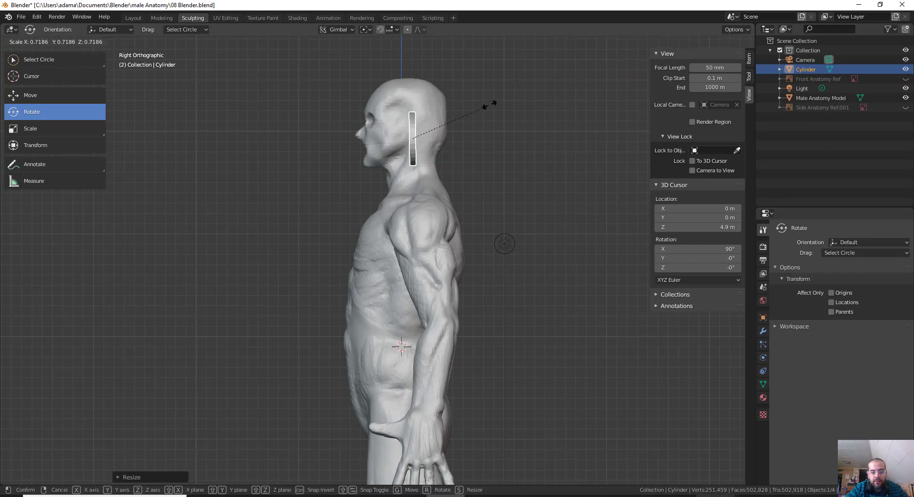
left_click(480, 118)
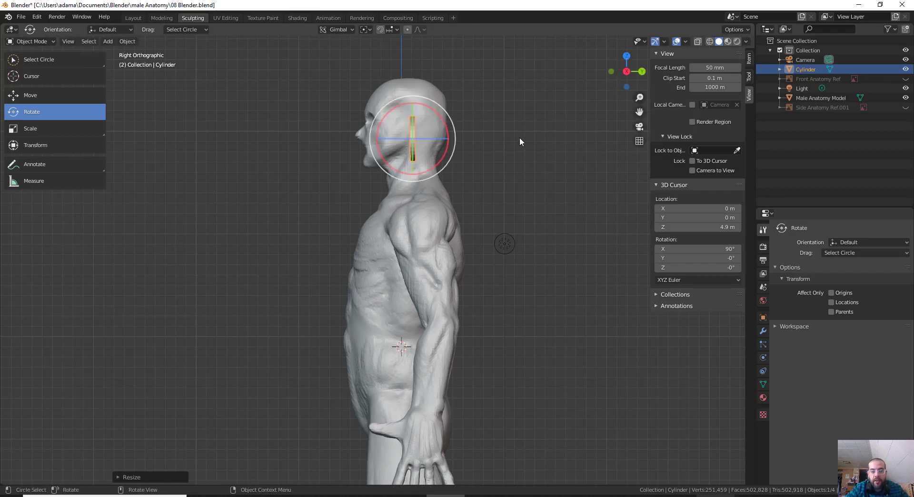
In the front view, move the disc against the side of the head at eye level.
key("KP_1")
middle_click_drag(387, 136, 399, 221, "shift")
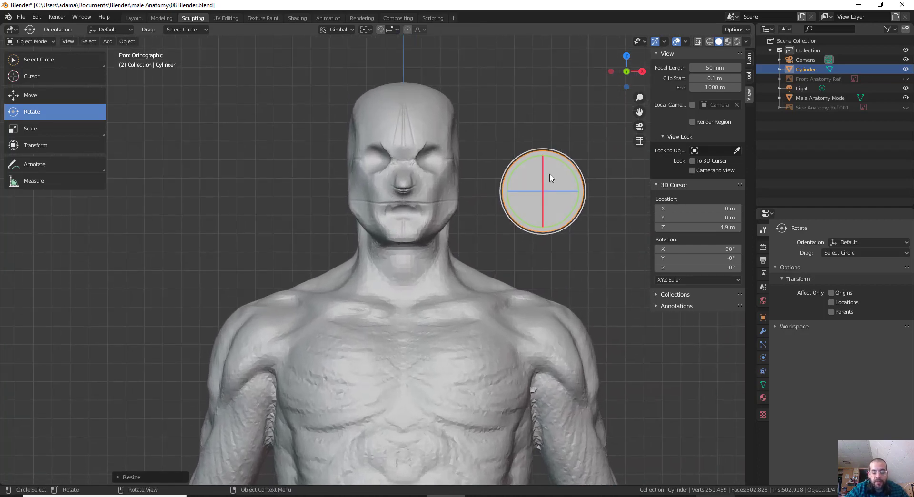
key("g")
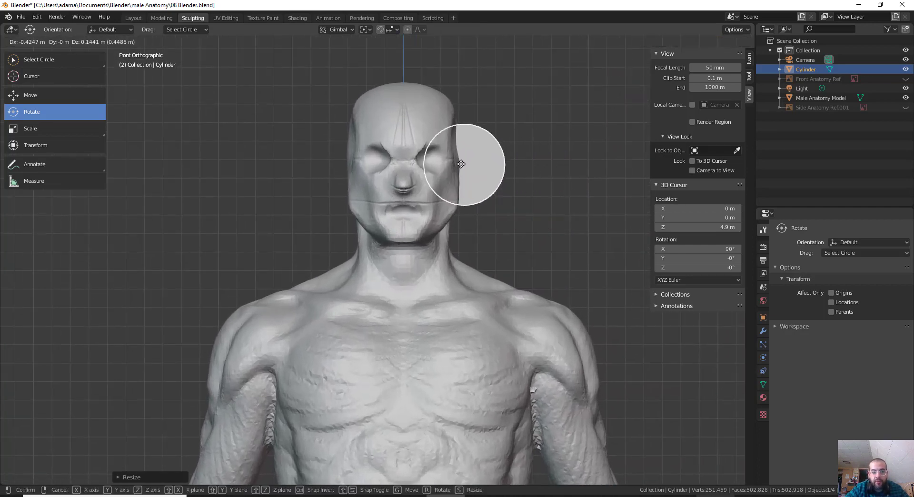
left_click(462, 164)
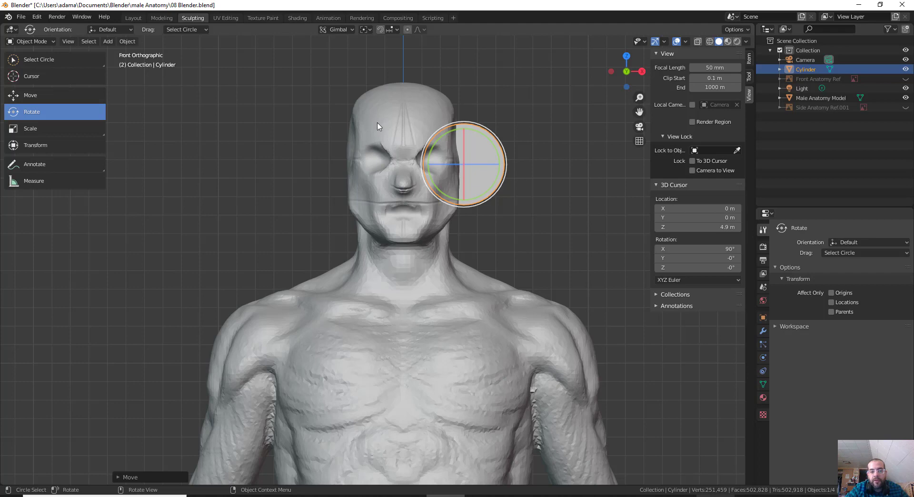
Turn off Lock Object Modes and put the male anatomy model into Sculpt Mode.
middle_click_drag(467, 67, 412, 125)
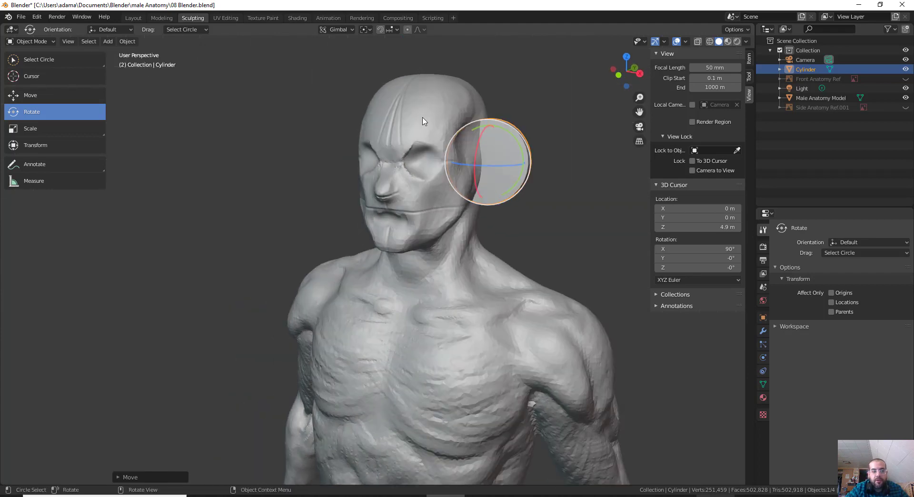
left_click(421, 114)
left_click(422, 120)
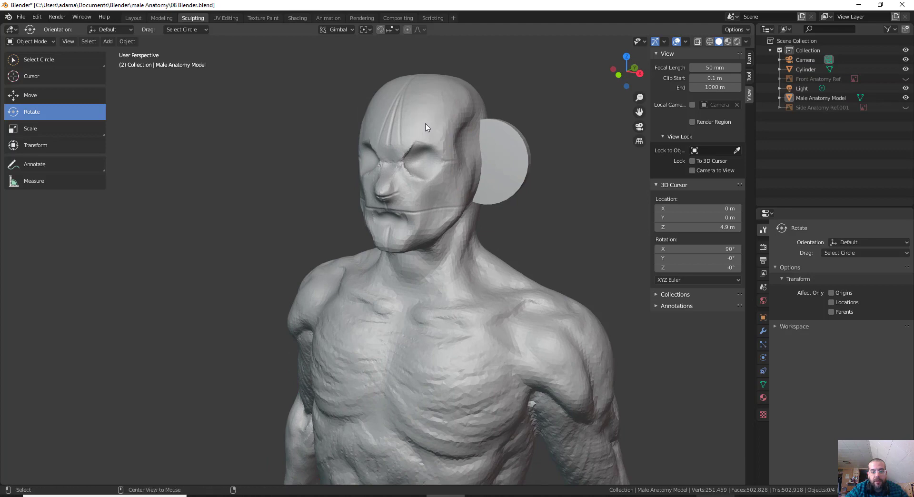
left_click(36, 18)
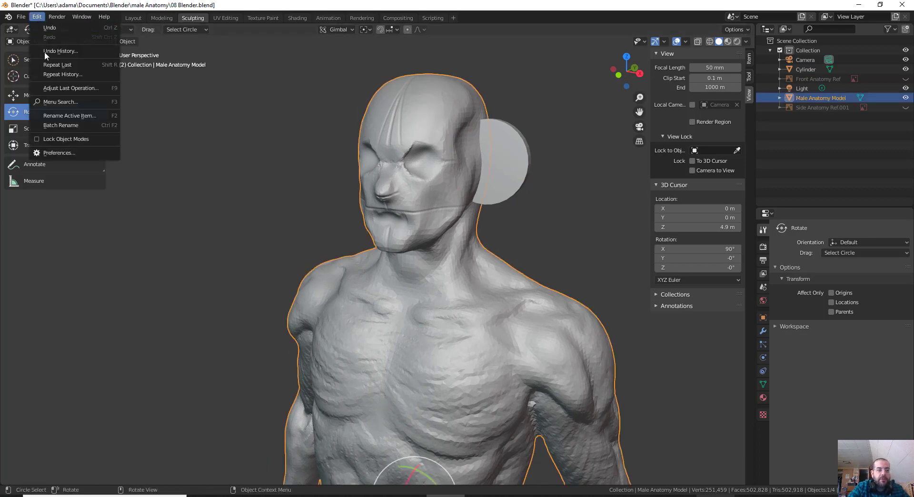
left_click(73, 139)
mouse_move(434, 185)
middle_mouse_down()
mouse_move(417, 197)
mouse_move(316, 167)
middle_mouse_up()
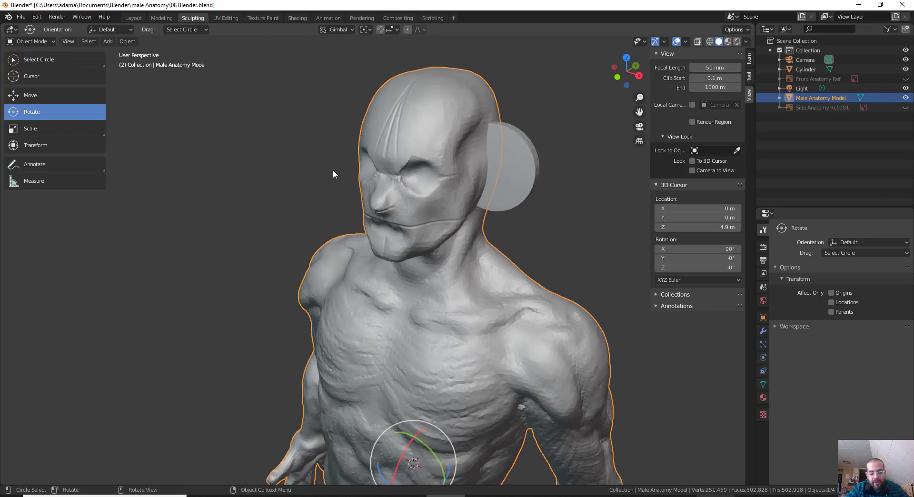
key("ctrl+Tab")
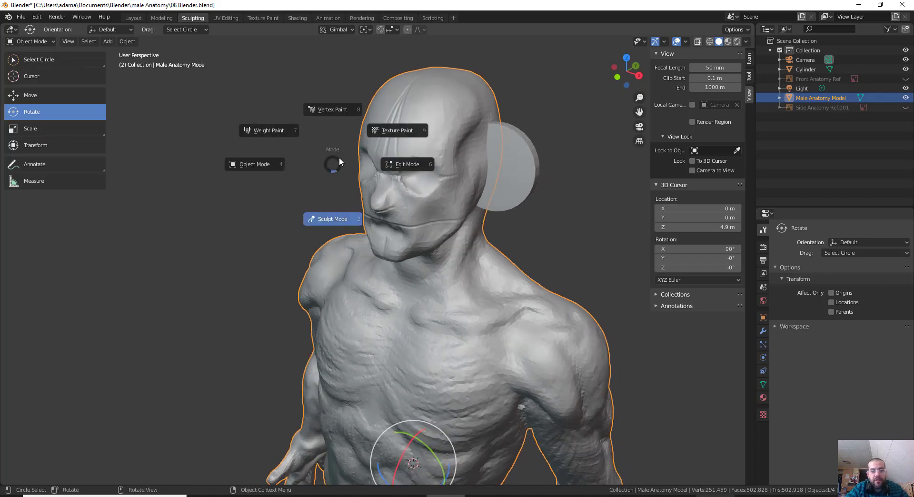
left_click(337, 220)
Sculpt a horizontal ridge across the forehead using the Draw brush with a 17 px radius.
scroll(333, 210, "down", 4)
middle_click_drag(346, 204, 384, 232)
scroll(383, 233, "up", 3)
middle_click_drag(349, 181, 285, 181)
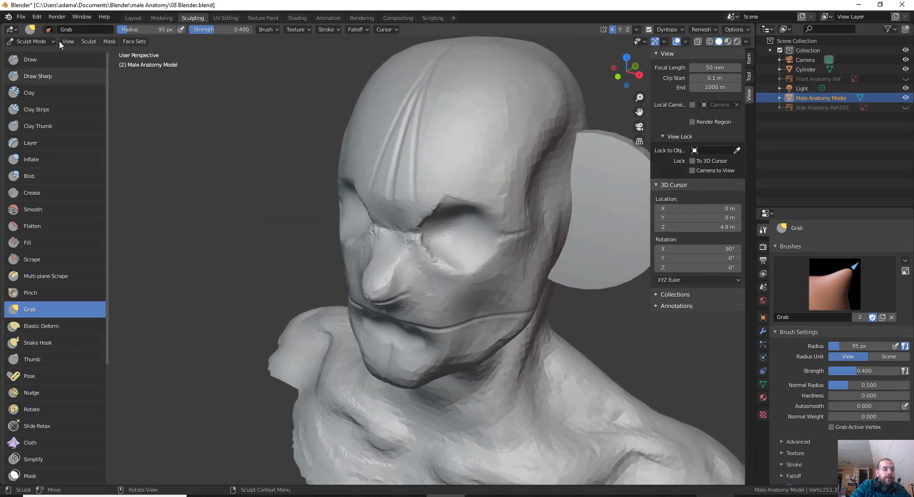
left_click(31, 60)
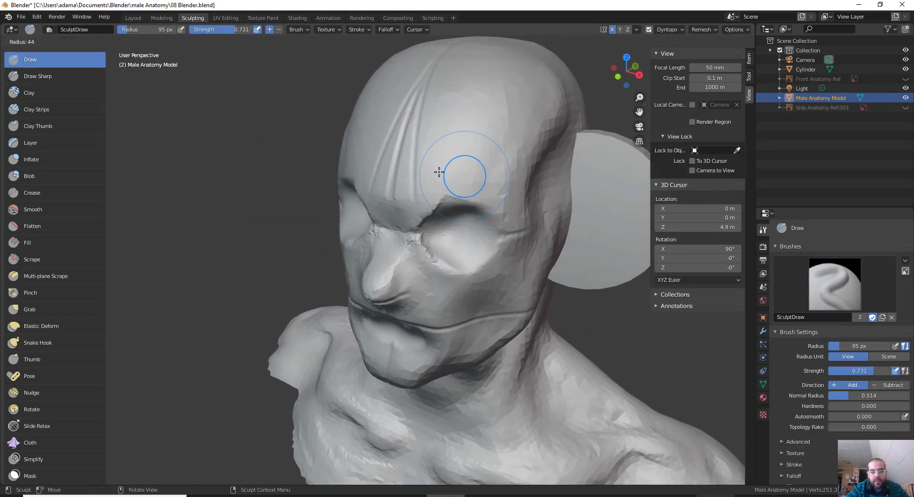
key("f")
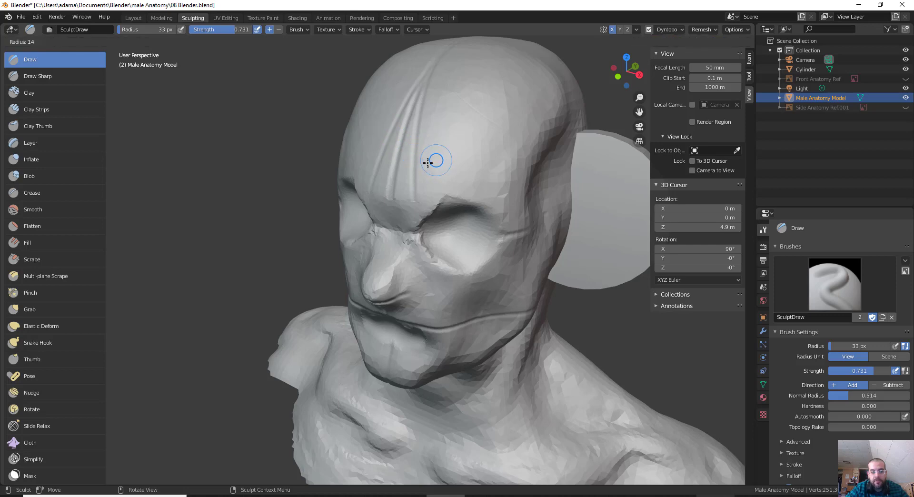
left_click(428, 162)
mouse_move(415, 146)
left_mouse_down()
mouse_move(383, 130)
mouse_move(499, 151)
left_mouse_up()
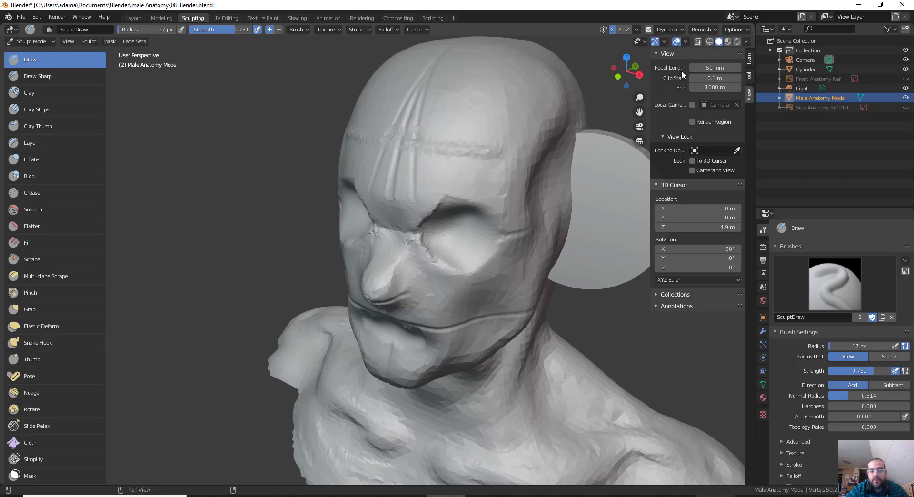
Set the Dyntopo resolution to 62 and smooth away the forehead ridge with the brush radius at 67 px.
left_click(669, 29)
left_click_drag(701, 48, 708, 48)
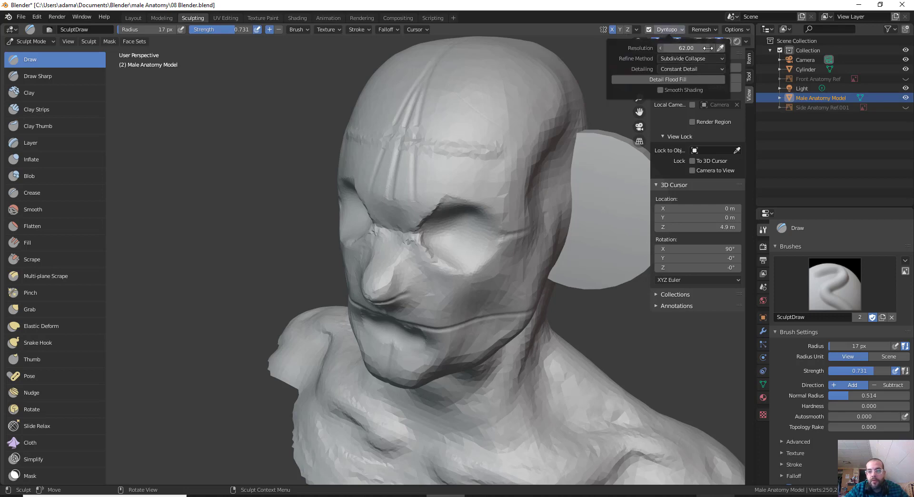
mouse_move(432, 151)
left_mouse_down()
mouse_move(498, 156)
mouse_move(454, 146)
mouse_move(474, 145)
mouse_move(480, 157)
mouse_move(493, 151)
left_mouse_up()
key("f")
left_click(463, 150)
Carve a horizontal crease across the upper forehead with the Draw brush subtracting at an 11 px radius.
key("f")
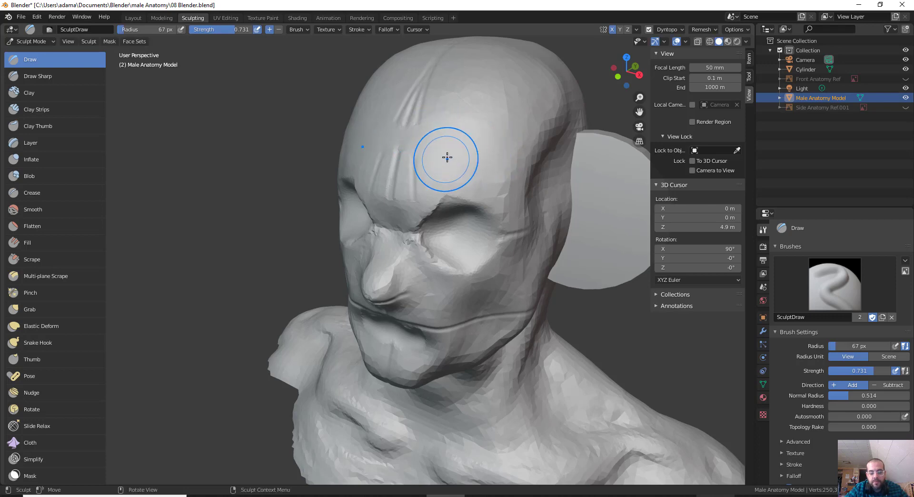
left_click(413, 145)
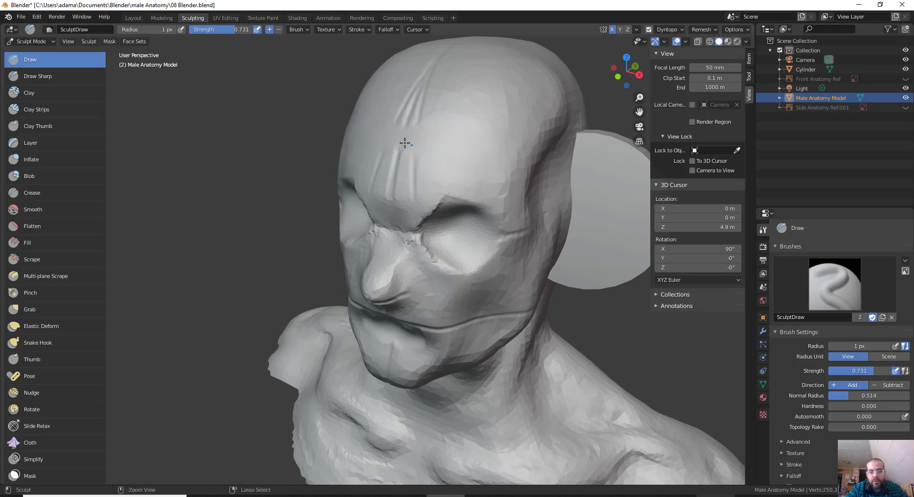
left_click_drag(447, 142, 486, 150)
key("f")
left_click(445, 142)
mouse_move(408, 138)
left_mouse_down("ctrl")
mouse_move(489, 154)
mouse_move(469, 149)
left_mouse_up("ctrl")
mouse_move(468, 149)
middle_mouse_down()
mouse_move(473, 157)
mouse_move(451, 136)
mouse_move(481, 138)
mouse_move(466, 157)
mouse_move(464, 149)
middle_mouse_up()
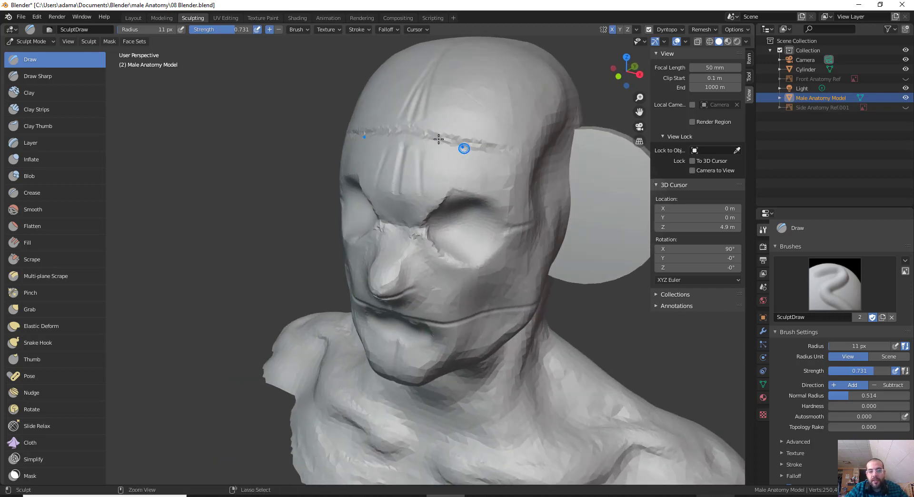
mouse_move(464, 148)
left_mouse_down("ctrl")
mouse_move(406, 133)
mouse_move(472, 134)
left_mouse_up("ctrl")
left_click_drag(399, 125, 511, 144, "ctrl")
Carve a second horizontal wrinkle across the forehead, between the upper crease and the brows.
mouse_move(458, 180)
middle_mouse_down()
mouse_move(483, 180)
mouse_move(482, 249)
mouse_move(402, 153)
mouse_move(413, 197)
mouse_move(392, 153)
middle_mouse_up()
scroll(483, 248, "down", 2)
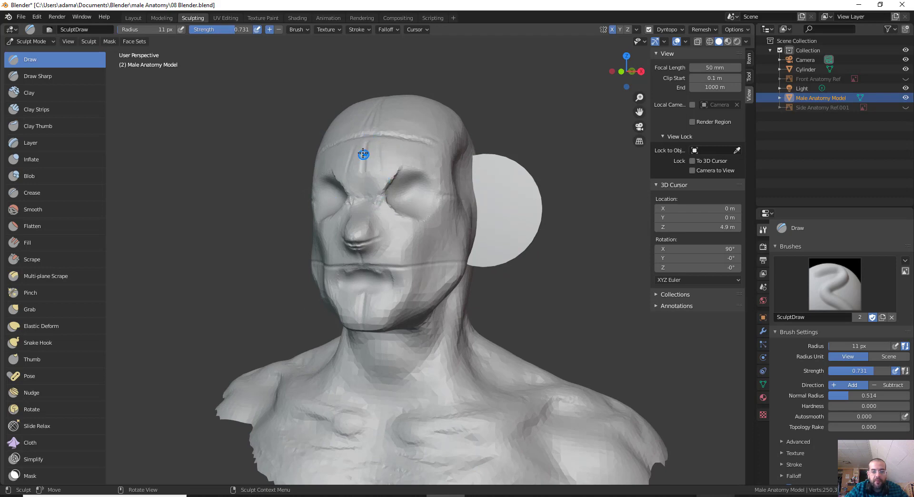
left_click_drag(363, 154, 438, 161)
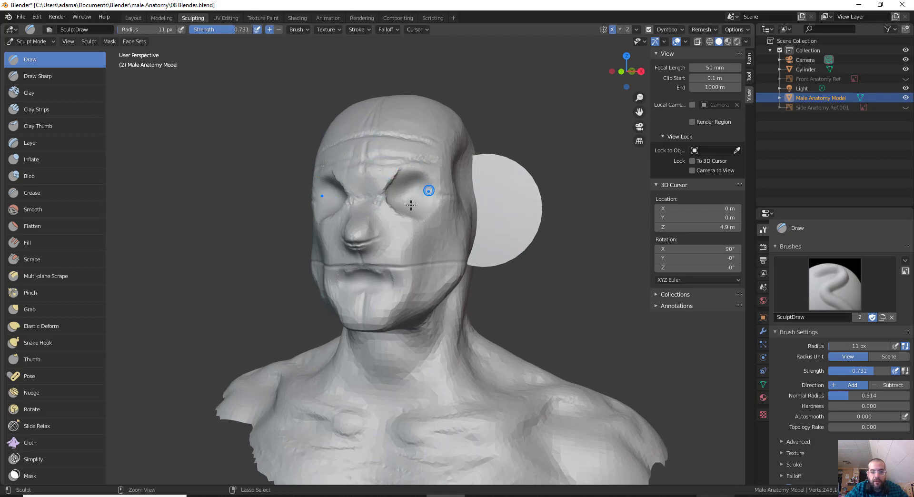
left_click_drag(364, 155, 441, 162)
Select the disc beside the head and scale it down uniformly in the front view.
middle_click_drag(442, 162, 419, 180)
key("KP_1")
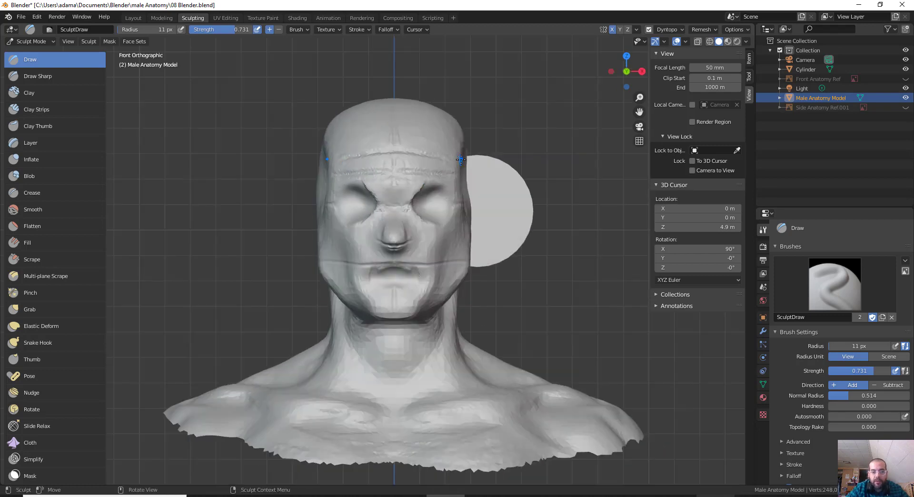
left_click(523, 187, "alt")
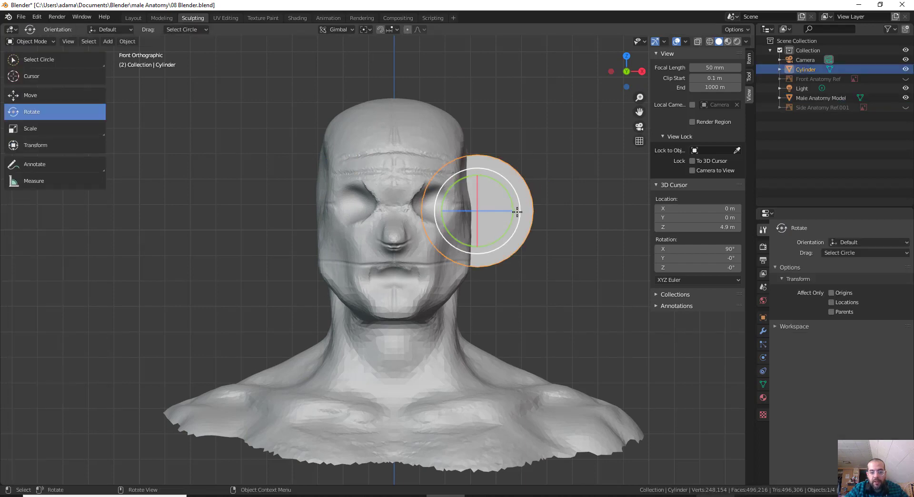
key("s")
left_click(467, 261)
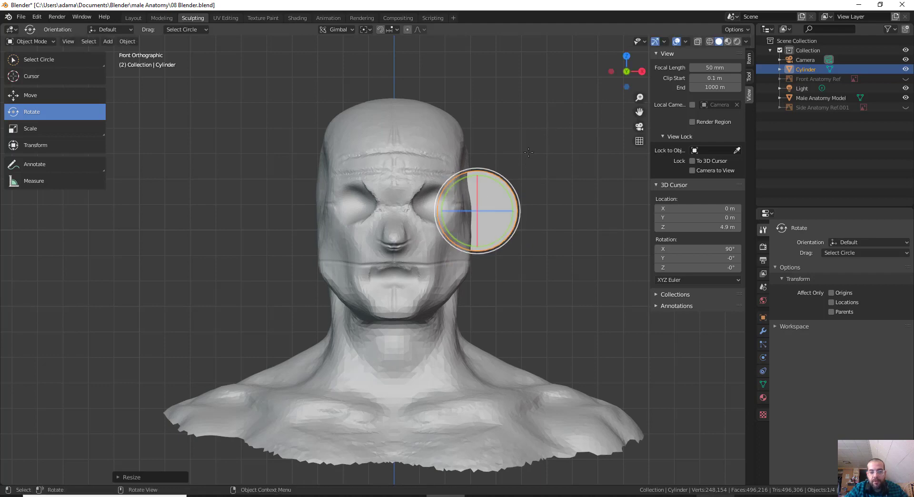
Rotate the disc about the vertical axis so its outer edge angles backward from the head.
middle_click_drag(545, 144, 507, 245)
left_click_drag(502, 257, 508, 243)
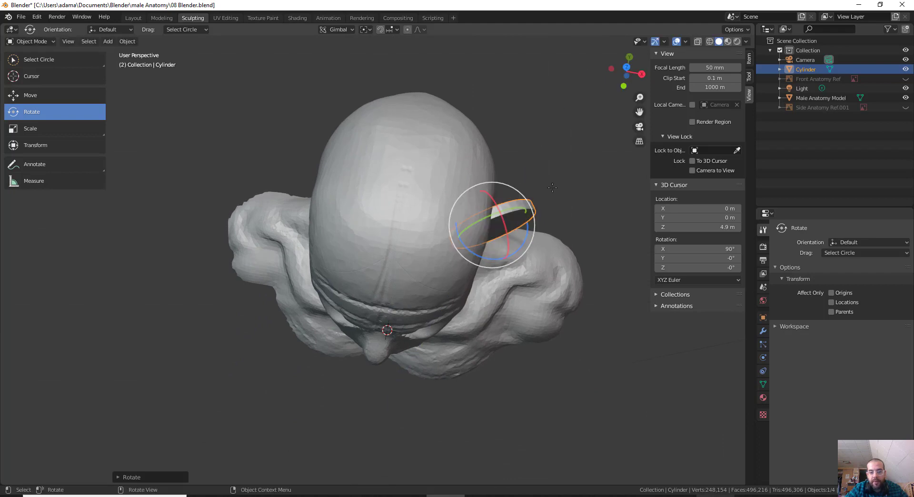
middle_click_drag(508, 243, 506, 204)
left_click_drag(500, 207, 508, 220)
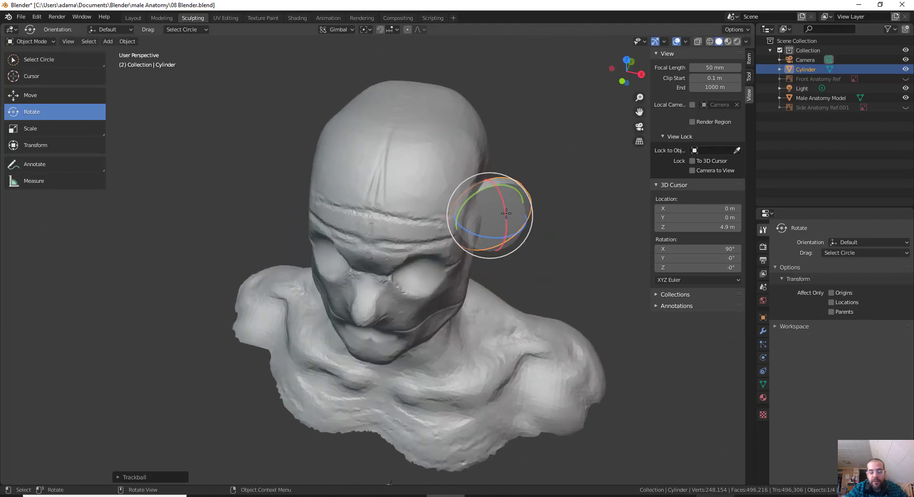
middle_click_drag(516, 274, 553, 219)
key("KP_1")
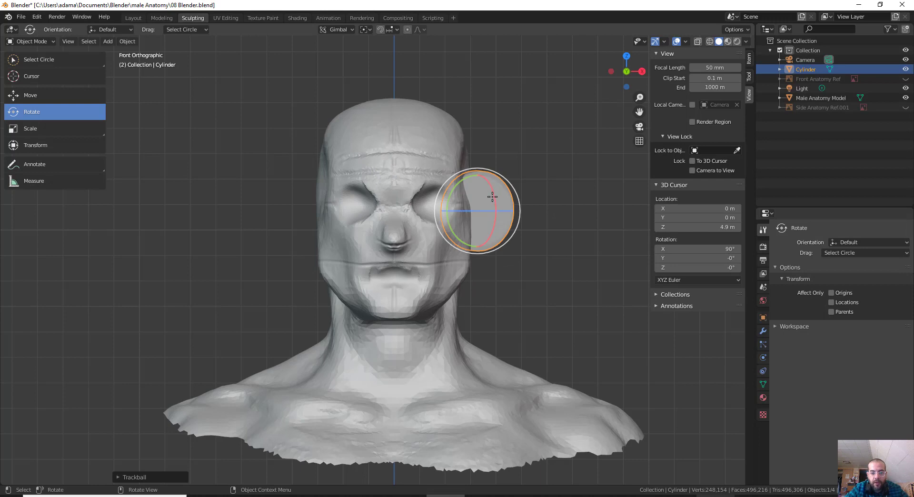
mouse_move(478, 205)
left_mouse_down()
mouse_move(483, 194)
mouse_move(481, 204)
left_mouse_up()
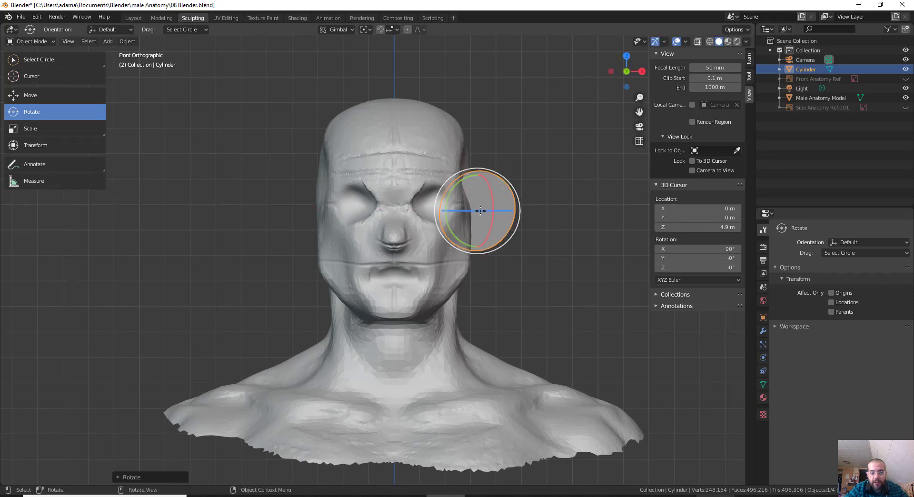
Nudge the disc slightly inward toward the head in the front view.
left_click(499, 204)
key("g")
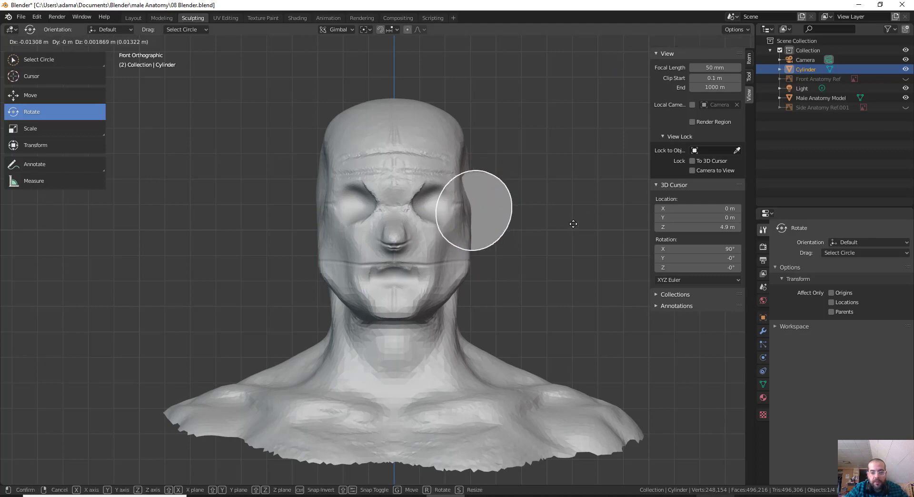
left_click(572, 222)
middle_click_drag(574, 176, 513, 170)
left_click(471, 193)
key("ctrl+Tab")
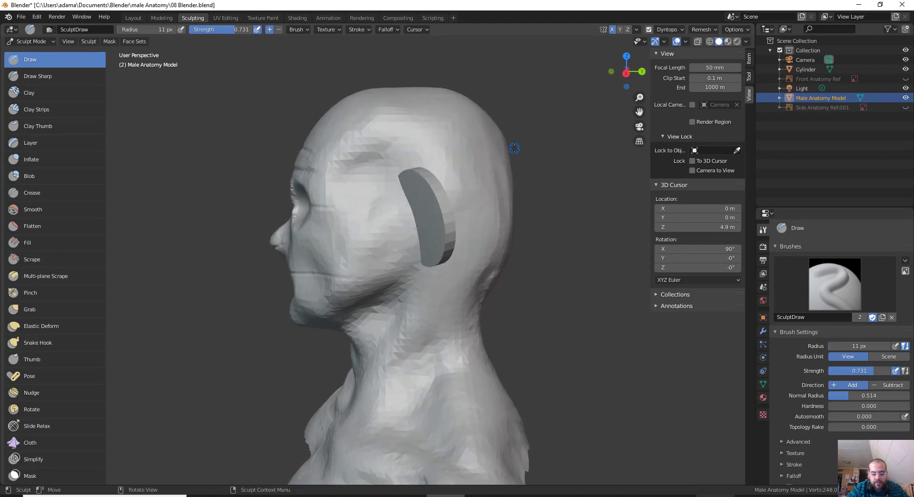
key("r")
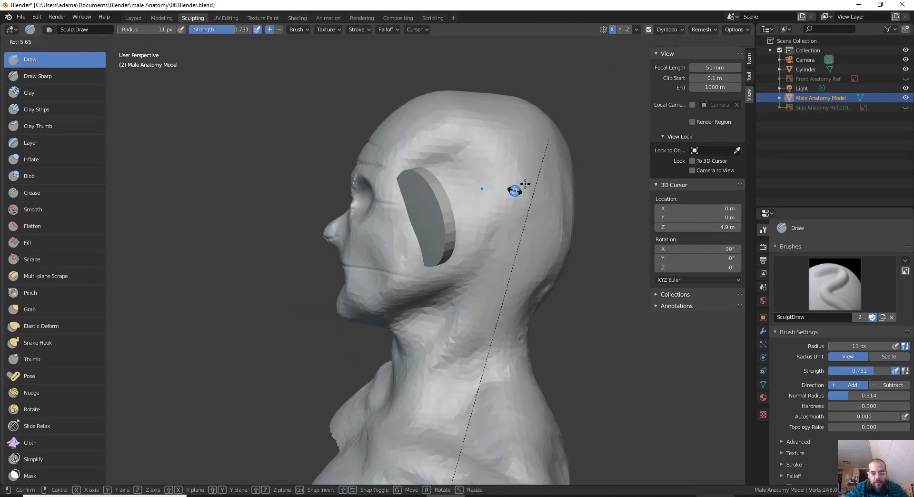
key("z")
right_click(515, 190)
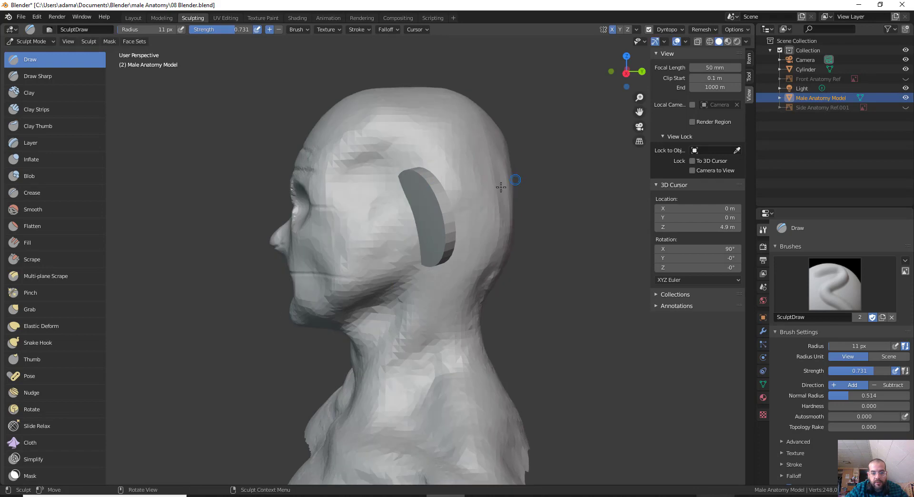
Select the disc, tilt it closer to upright as seen from the side, and shift it slightly up and back.
left_click(441, 206, "alt")
left_click(439, 210, "alt")
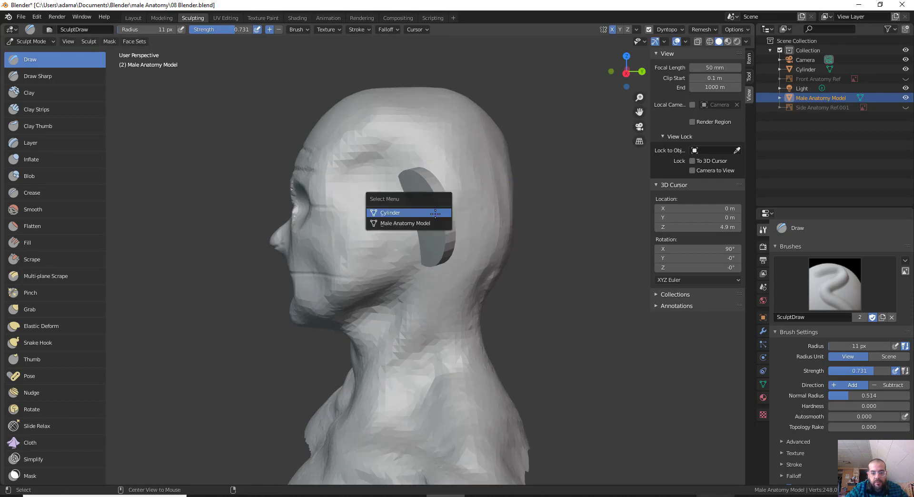
left_click(433, 212)
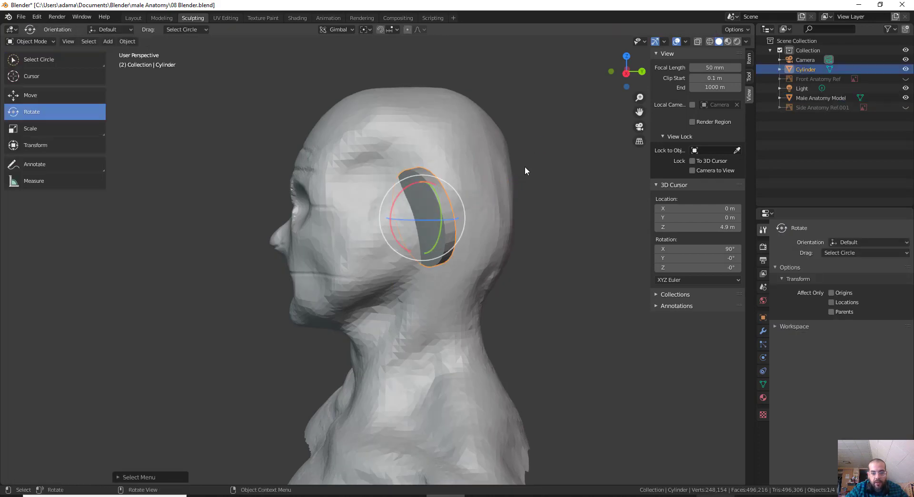
left_click_drag(456, 195, 461, 210)
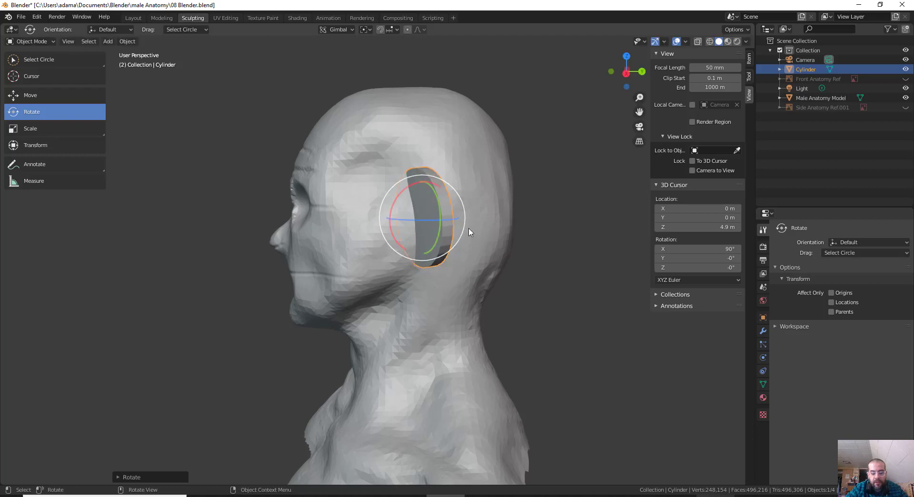
key("g")
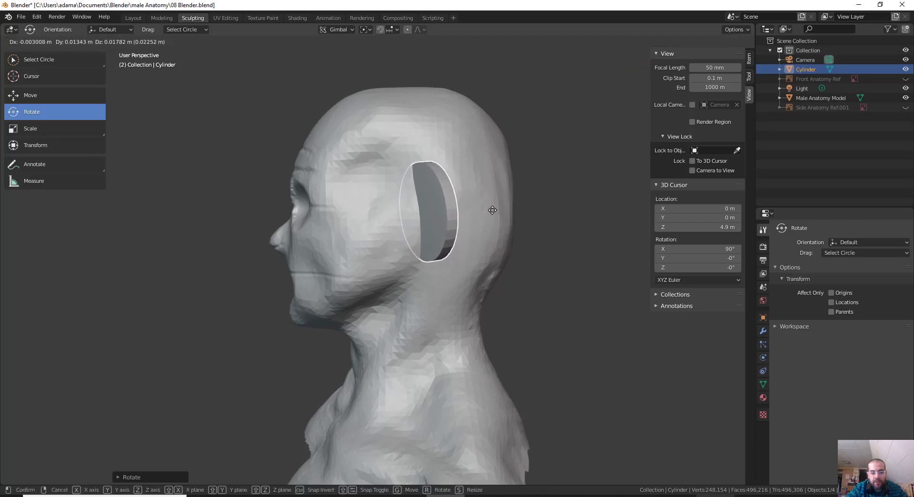
left_click(492, 210)
Select the male anatomy model and return it to Sculpt Mode.
middle_click_drag(436, 233, 541, 202)
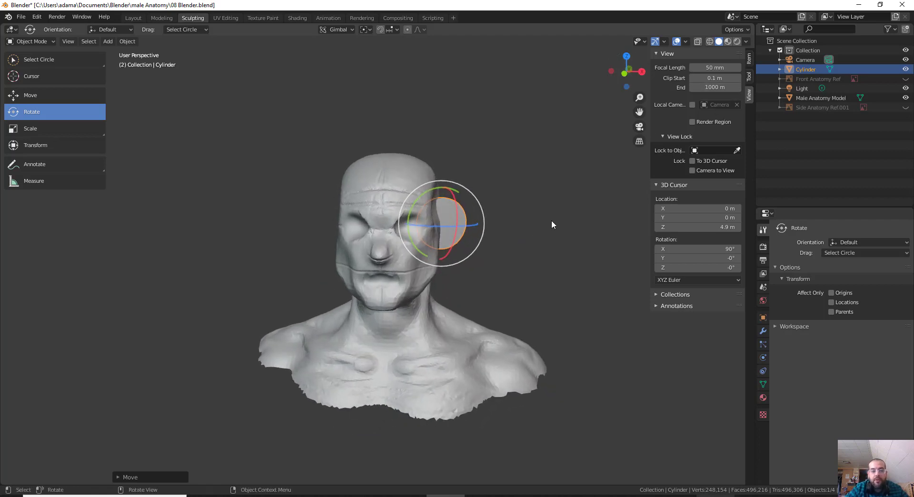
left_click(494, 357)
key("ctrl+Tab")
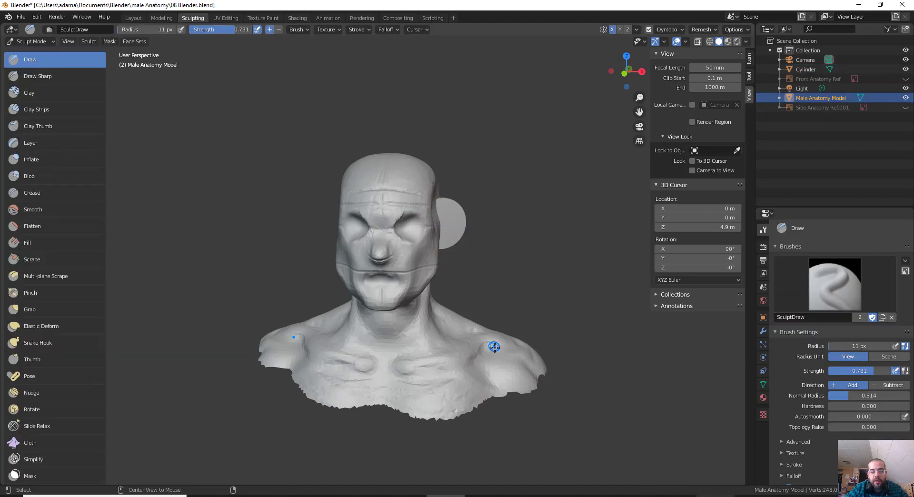
In Object Mode, mirror the ear disc across X with a Mirror modifier using Male Anatomy Model as mirror object, and apply it.
key("ctrl+Tab")
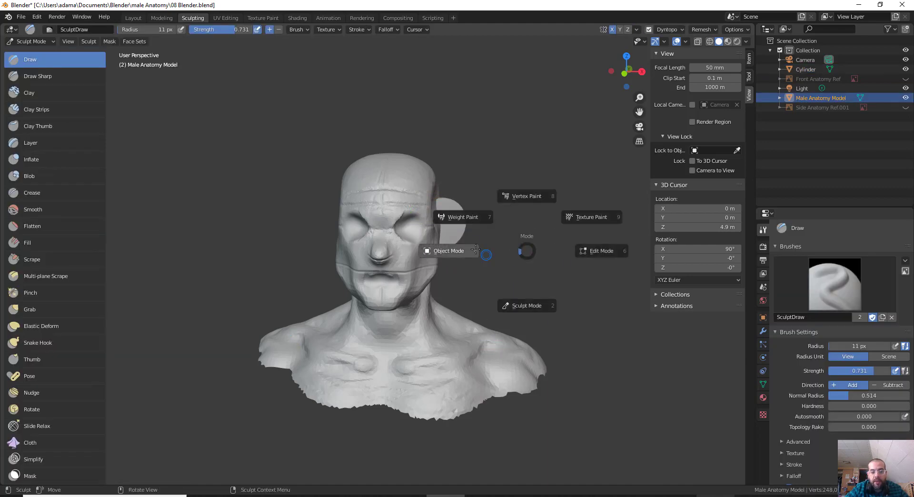
left_click(453, 251)
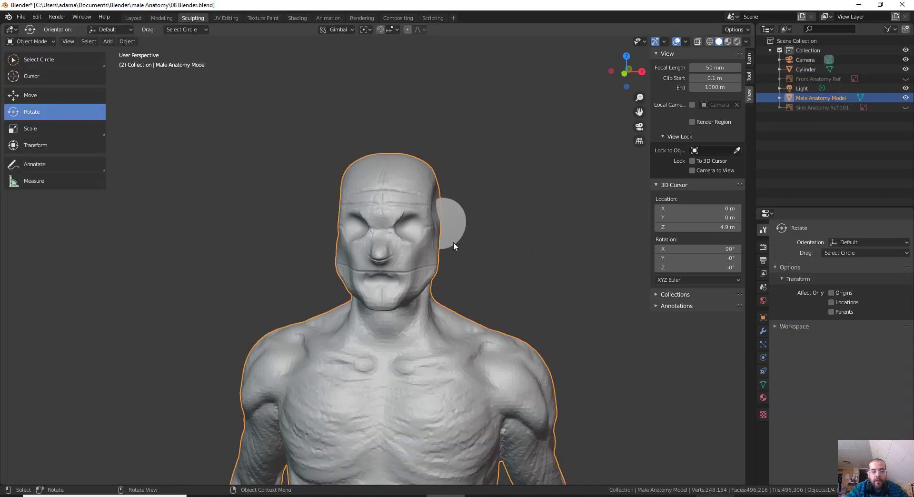
left_click(451, 222)
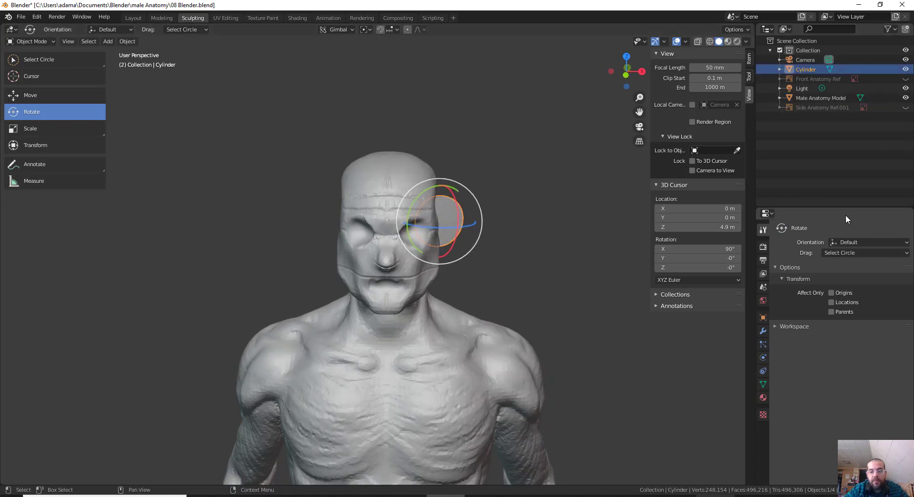
left_click(763, 331)
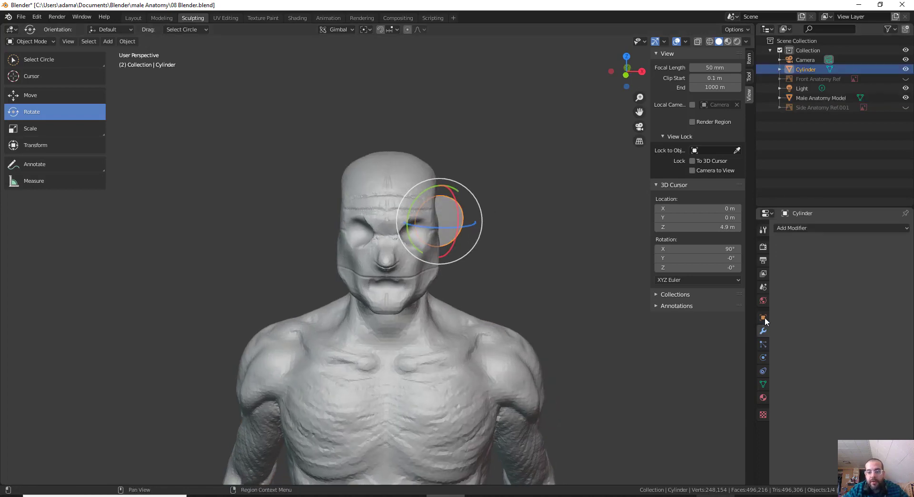
left_click(804, 227)
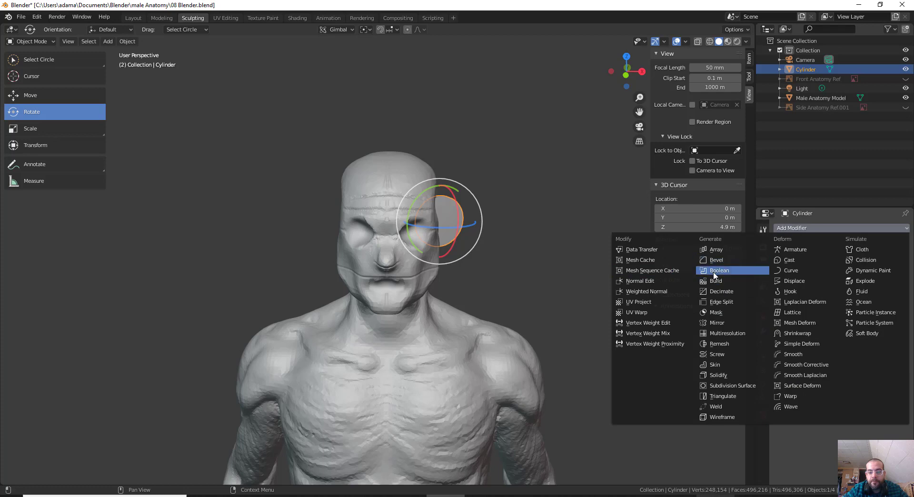
left_click(717, 323)
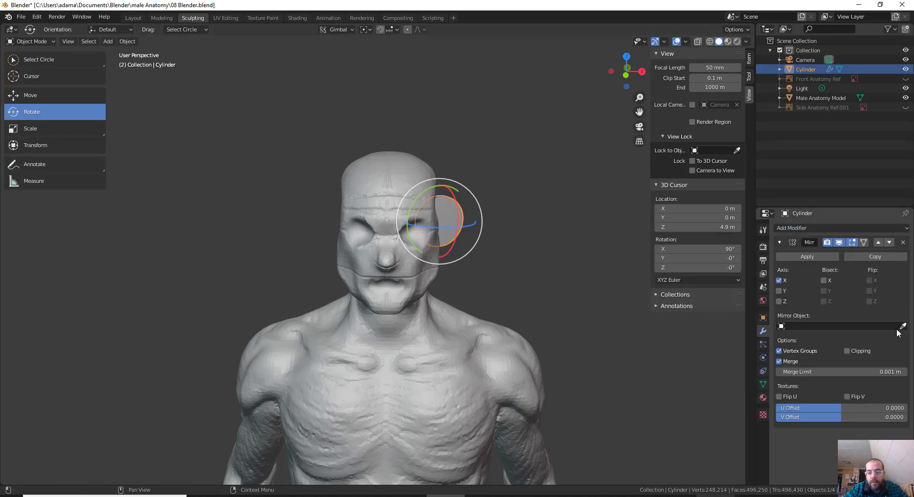
left_click(902, 328)
left_click(461, 336)
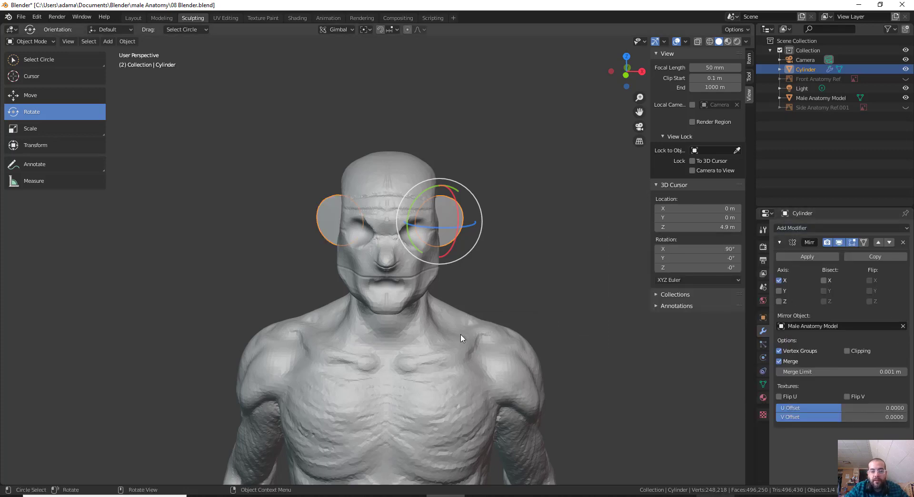
middle_click_drag(461, 335, 466, 290)
left_click(807, 257)
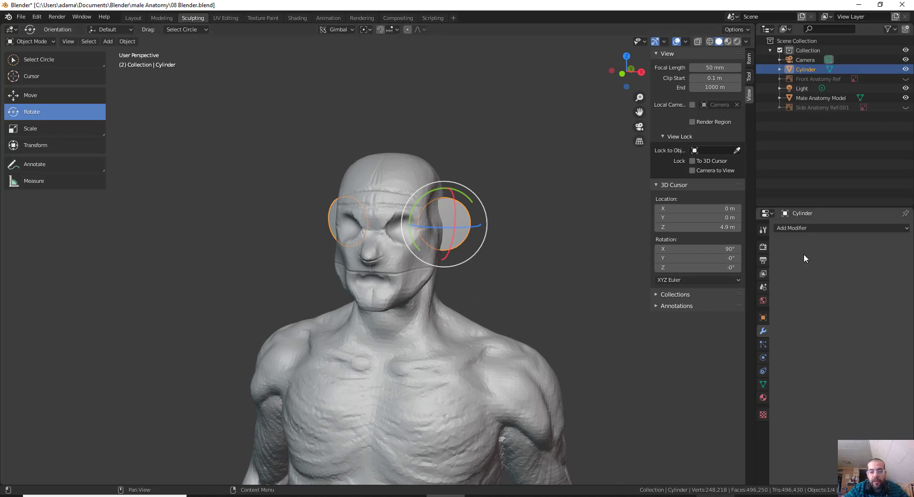
mouse_move(519, 278)
middle_mouse_down()
mouse_move(563, 252)
mouse_move(606, 281)
mouse_move(648, 282)
mouse_move(649, 292)
mouse_move(516, 290)
mouse_move(526, 269)
middle_mouse_up()
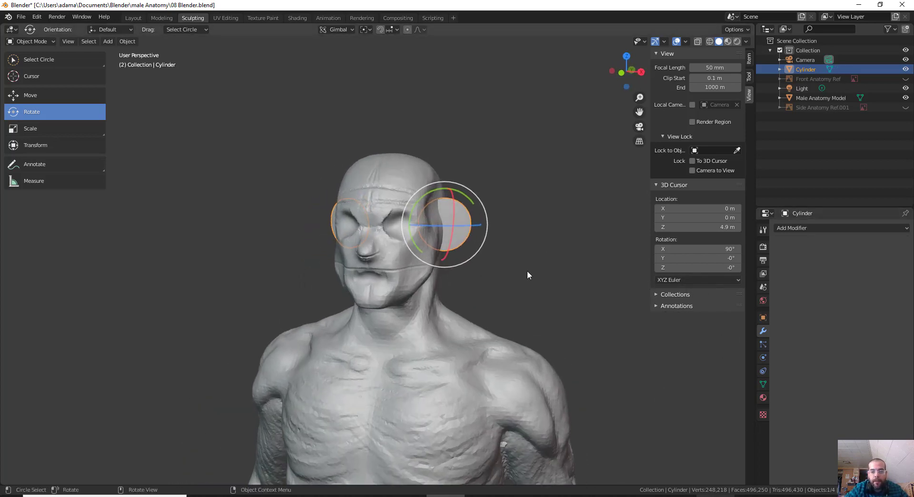
left_click(809, 97)
left_click(804, 70, "ctrl")
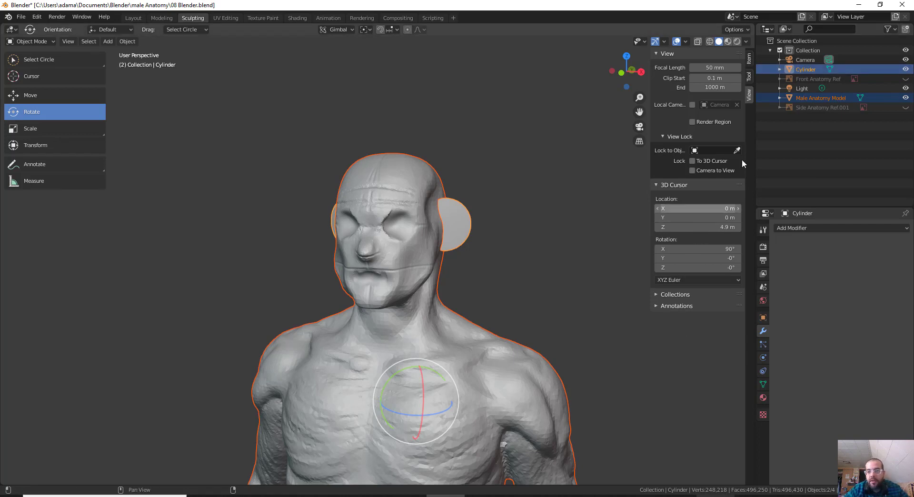
left_click(798, 67)
left_click(816, 98, "ctrl")
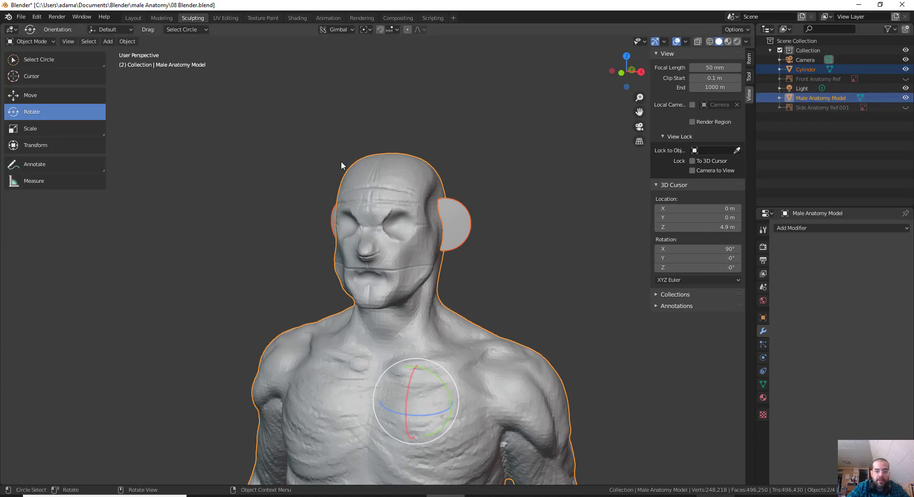
key("alt+a")
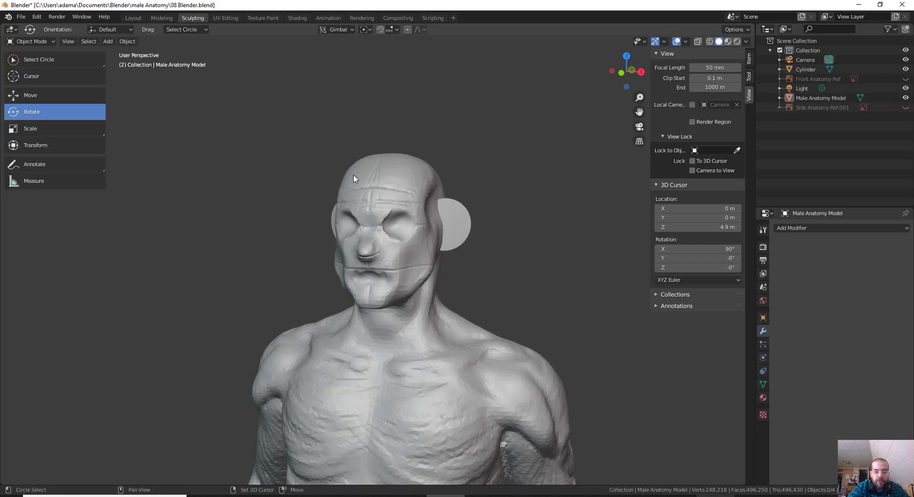
Join the Cylinder ear discs into the Male Anatomy Model, keeping the body as the active object.
left_click(816, 68)
left_click(814, 97, "ctrl")
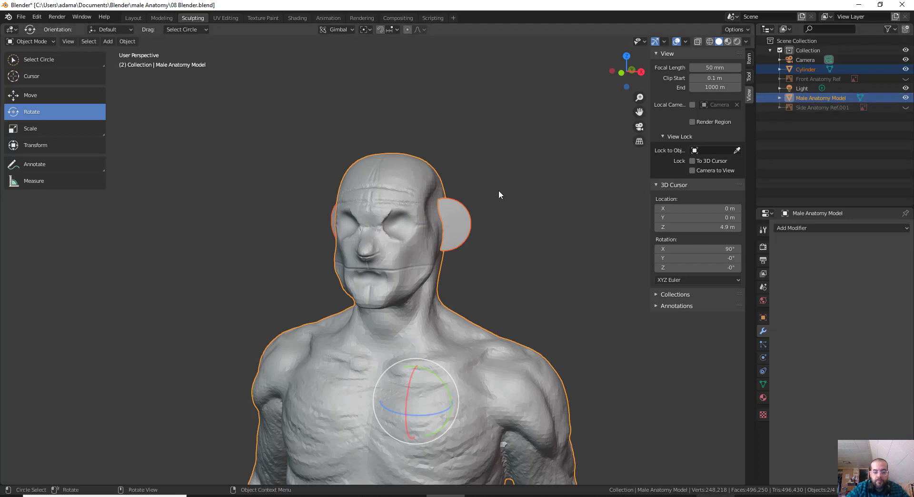
key("ctrl+j")
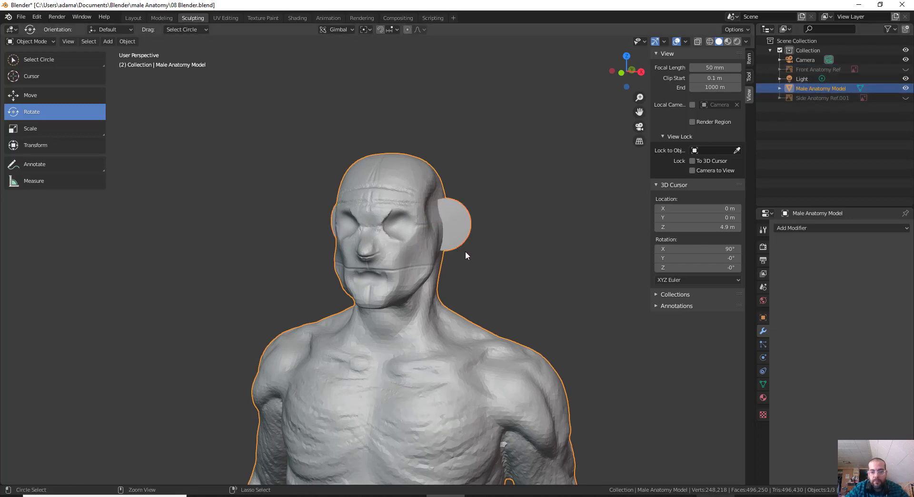
Return the joined Male Anatomy Model to Sculpt Mode.
middle_click_drag(466, 210, 528, 217)
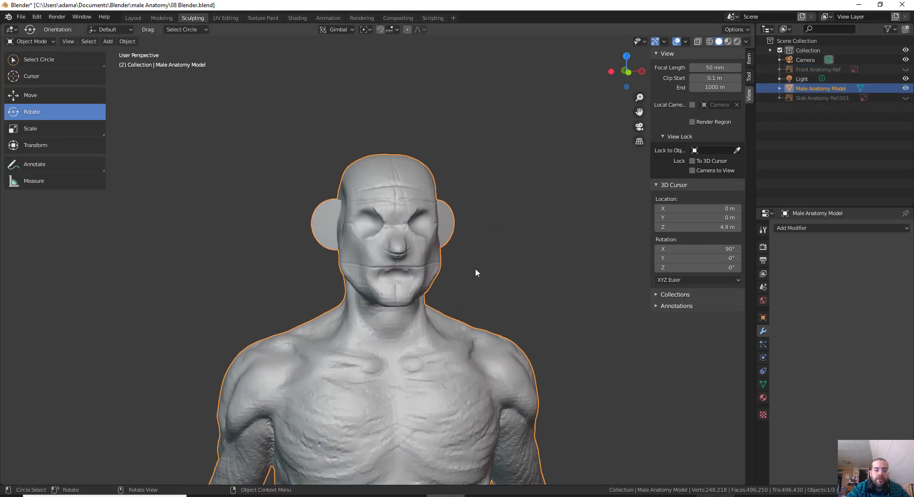
middle_click_drag(475, 273, 434, 261)
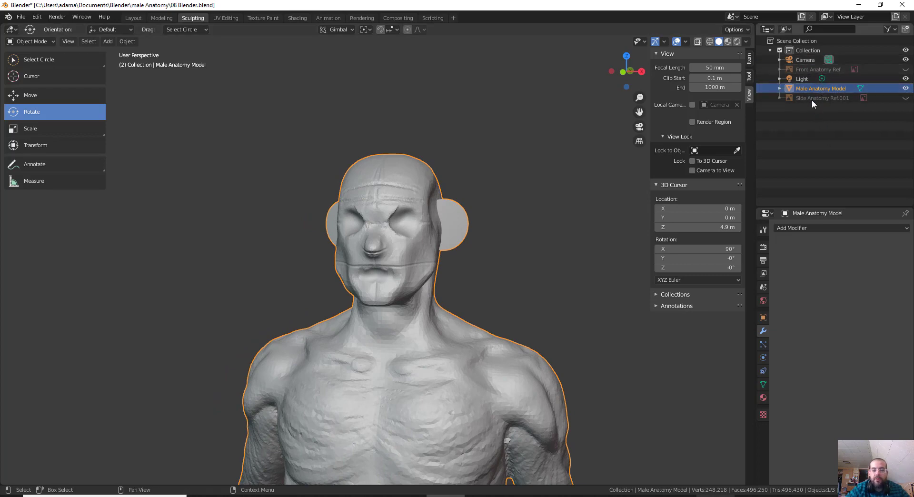
middle_click_drag(514, 256, 530, 289)
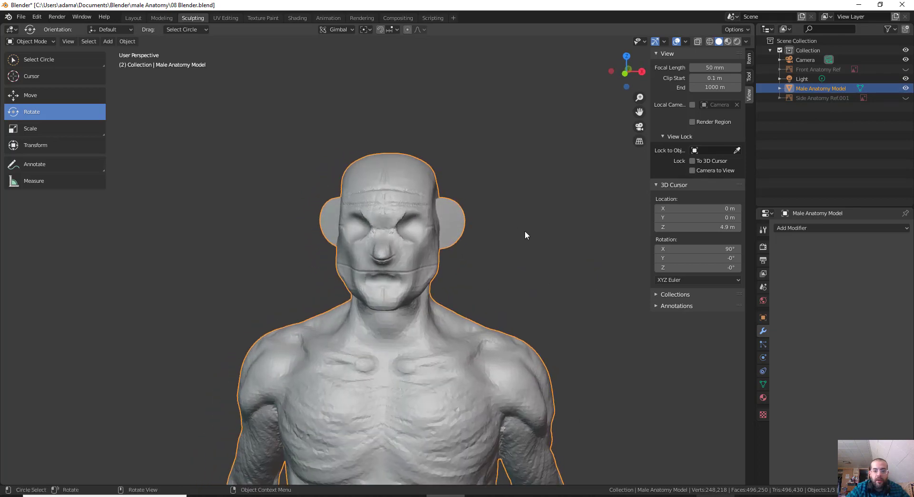
key("ctrl+Tab")
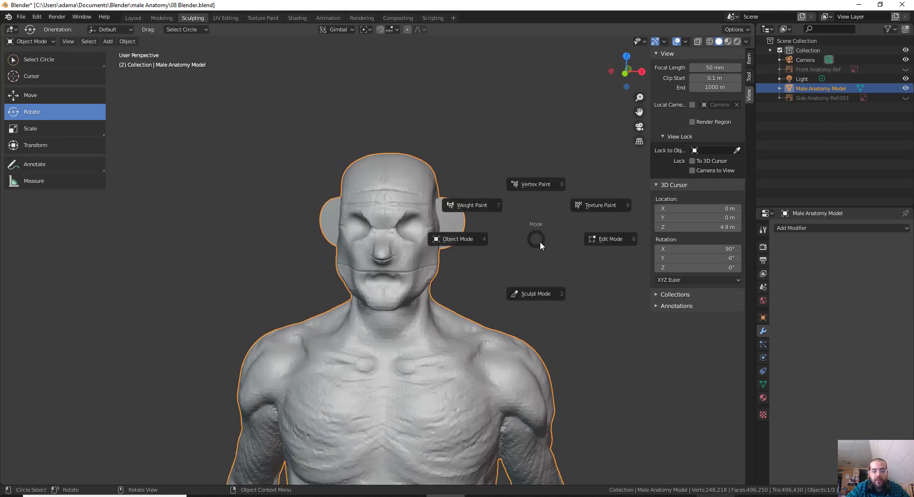
left_click(531, 291)
Try a voxel remesh of the joined body and ears at a coarse voxel size, check the head, and undo it.
mouse_move(525, 240)
middle_mouse_down()
mouse_move(541, 381)
mouse_move(529, 306)
middle_mouse_up()
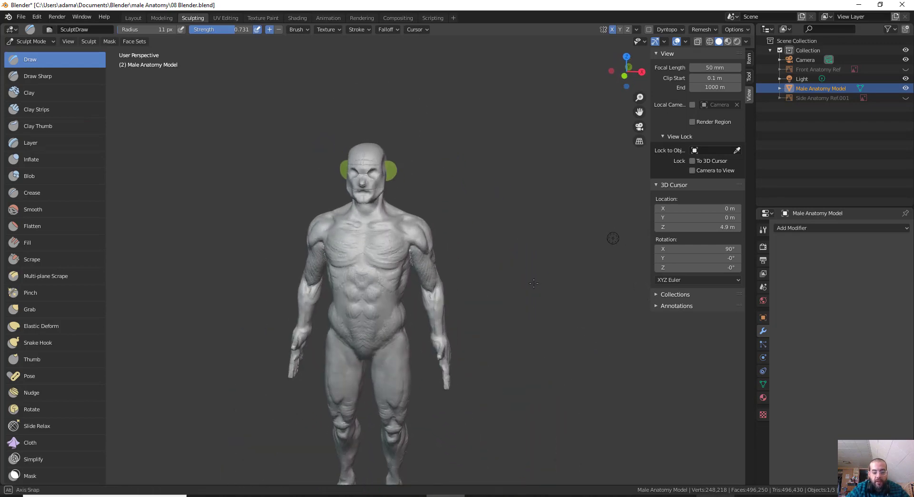
key("r")
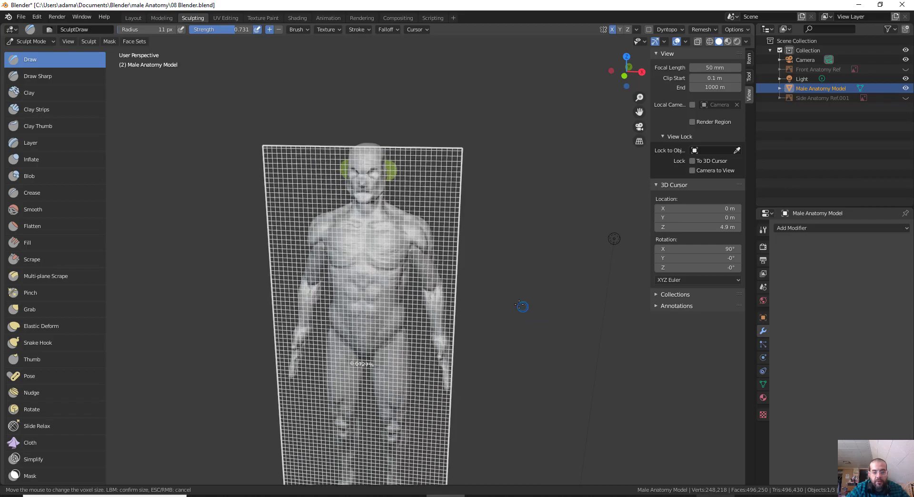
left_click(581, 362)
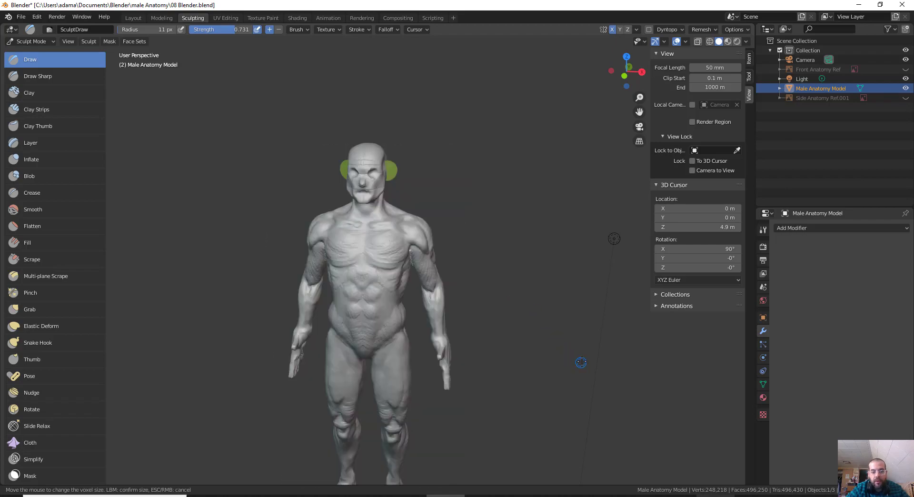
key("ctrl+r")
mouse_move(471, 225)
middle_mouse_down()
mouse_move(486, 198)
mouse_move(414, 240)
mouse_move(571, 265)
mouse_move(259, 255)
mouse_move(620, 243)
mouse_move(481, 149)
mouse_move(487, 217)
middle_mouse_up()
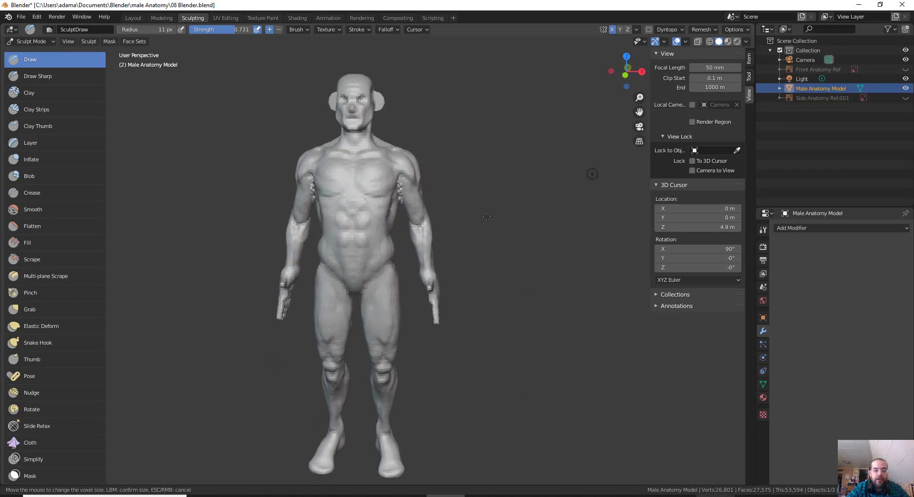
mouse_move(363, 187)
middle_mouse_down()
mouse_move(604, 205)
mouse_move(367, 240)
mouse_move(352, 180)
middle_mouse_up()
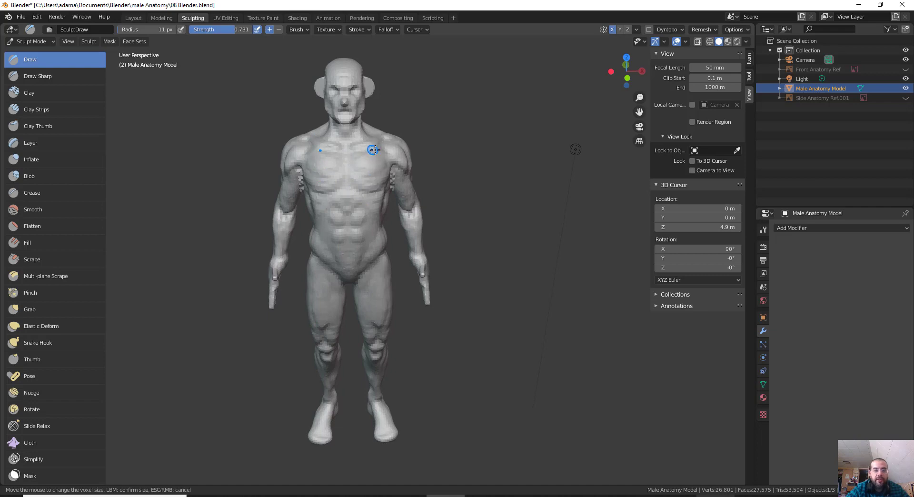
middle_click_drag(375, 150, 408, 216, "shift")
scroll(399, 175, "up", 4)
mouse_move(410, 131)
middle_mouse_down("shift")
mouse_move(419, 215)
mouse_move(458, 177)
middle_mouse_up("shift")
key("ctrl+z")
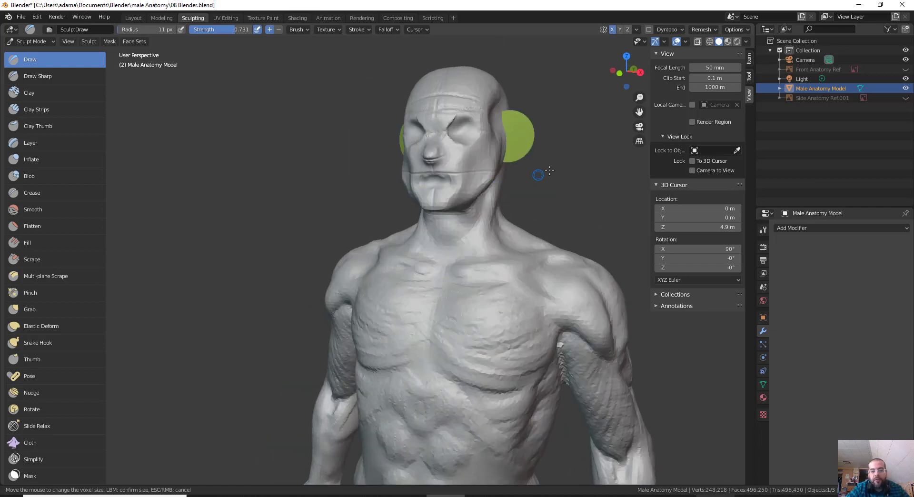
Reduce the voxel size to a finer grid and remesh the model to fuse the ear discs with the head.
scroll(563, 261, "down", 5)
key("shift+r")
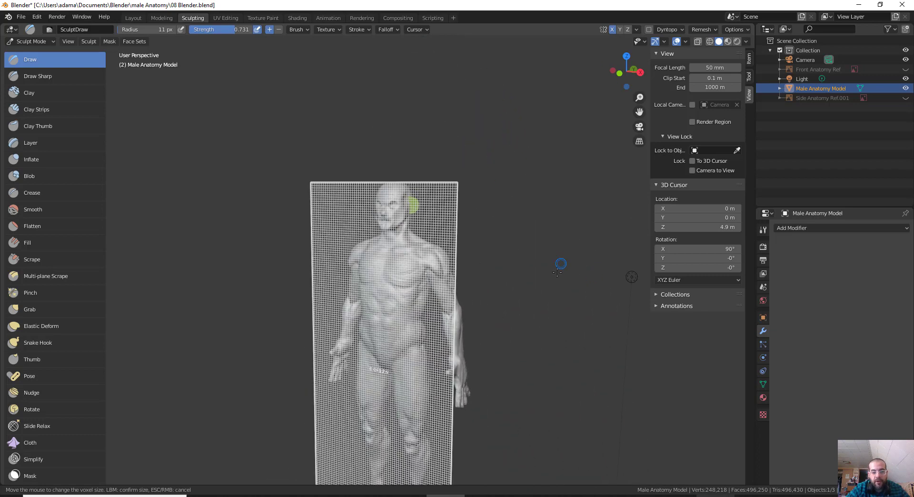
left_click(638, 344)
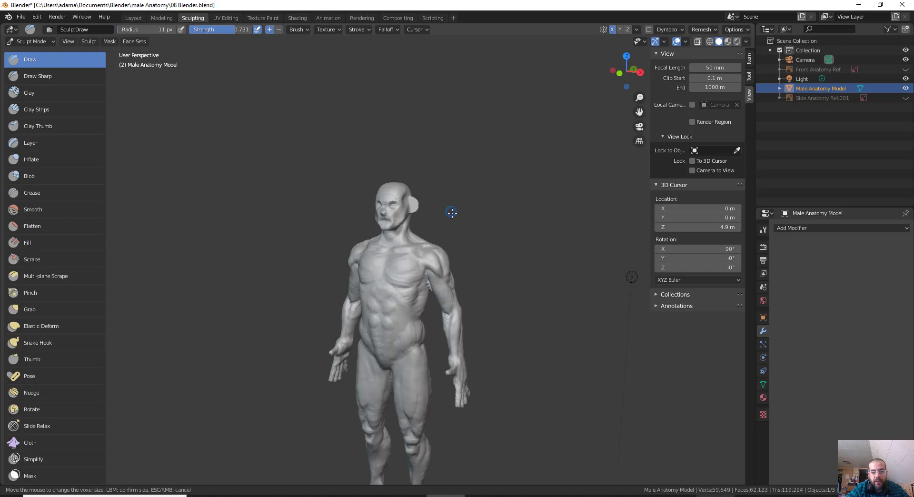
mouse_move(472, 221)
middle_mouse_down()
mouse_move(516, 224)
mouse_move(468, 210)
middle_mouse_up()
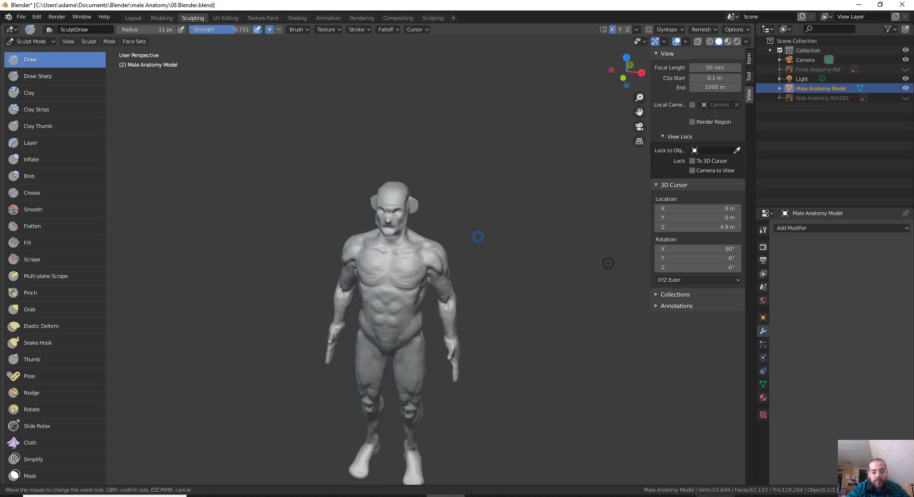
middle_click_drag(482, 246, 471, 218)
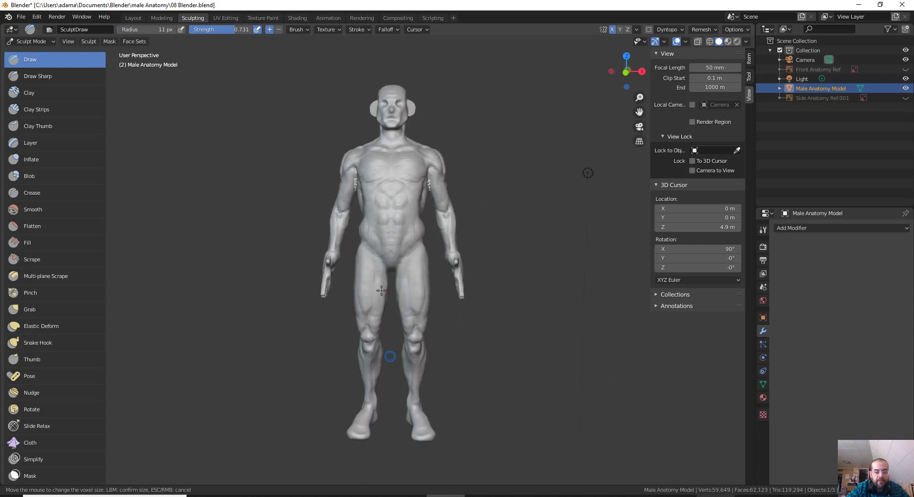
In the front view, use Box Hide to hide the body from the shoulders down, leaving the head and neck.
middle_click_drag(381, 290, 330, 226)
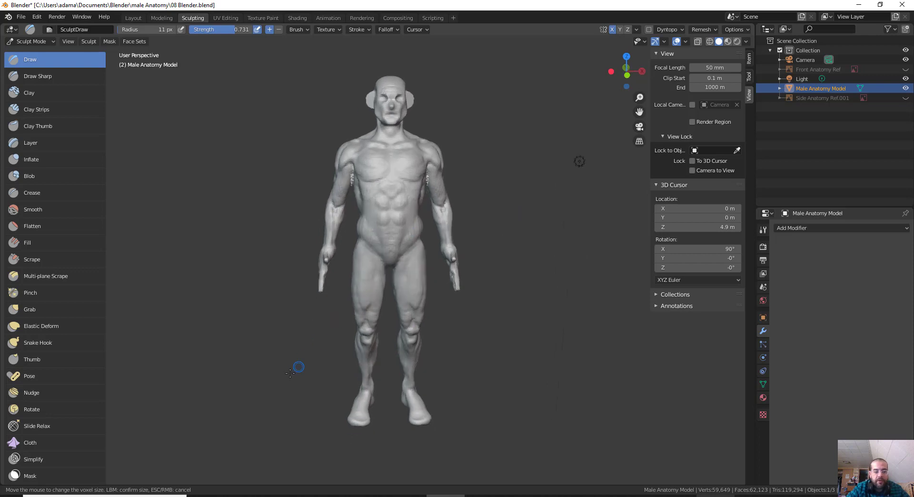
middle_click_drag(290, 373, 285, 317, "shift")
middle_click_drag(42, 452, 73, 228)
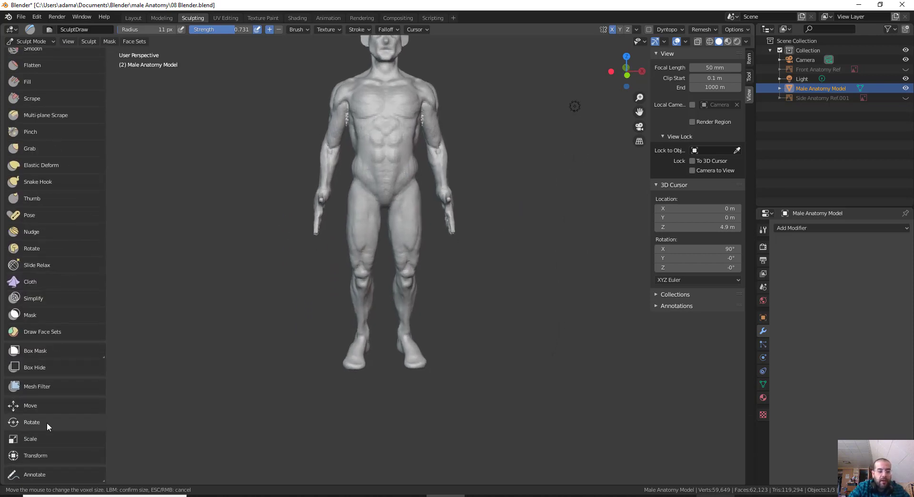
left_click(45, 365)
middle_click_drag(507, 402, 481, 343)
key("KP_1")
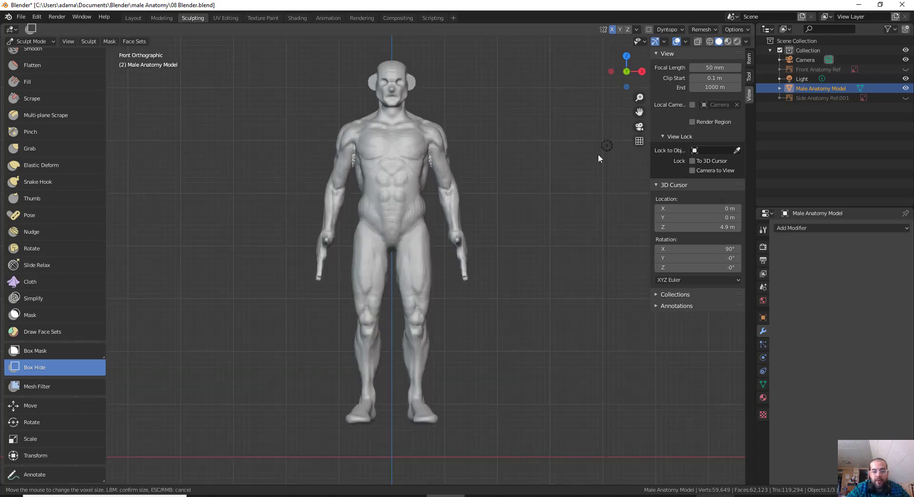
left_click_drag(583, 460, 221, 123)
middle_click_drag(442, 181, 432, 333, "shift")
middle_click_drag(478, 224, 402, 252, "ctrl")
mouse_move(464, 230)
middle_mouse_down()
mouse_move(457, 239)
mouse_move(467, 246)
middle_mouse_up()
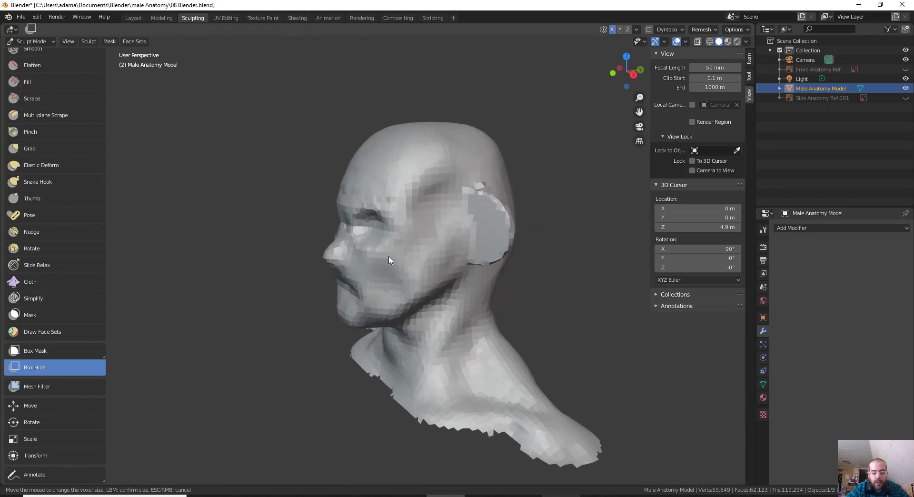
Switch to the Clay Strips brush with a 35 px radius and enable dynamic topology for sculpting the head.
key("shift+c")
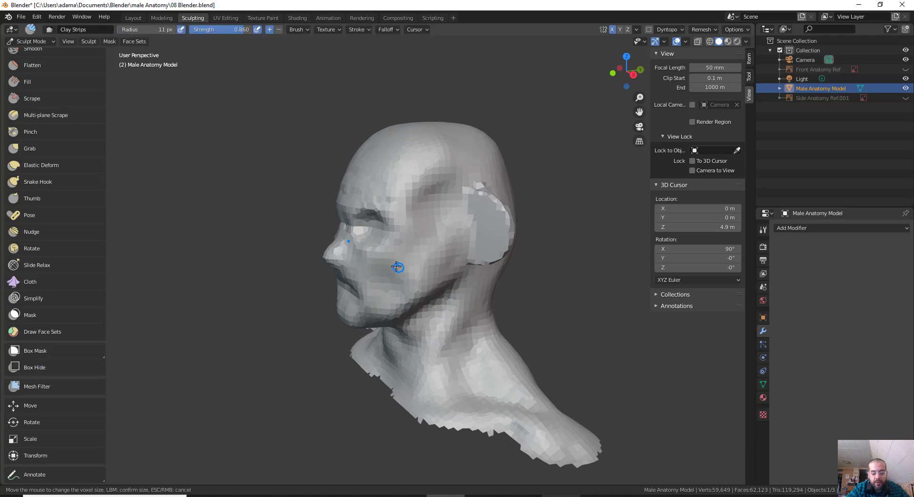
key("f")
left_click(411, 264)
middle_click_drag(411, 265, 388, 265)
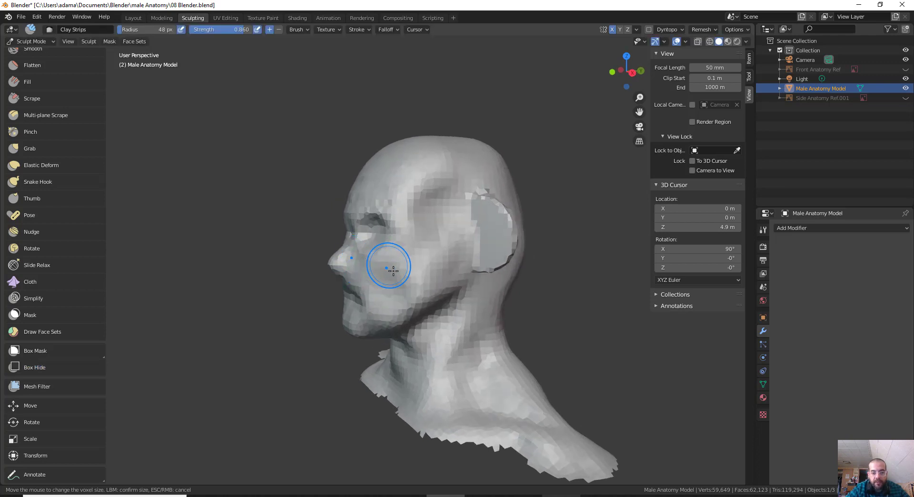
key("f")
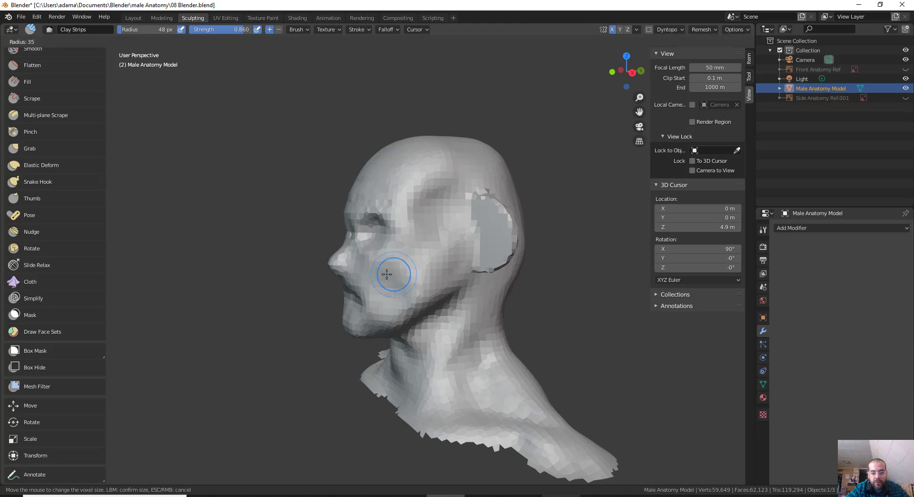
left_click(387, 271)
middle_click_drag(387, 271, 359, 243)
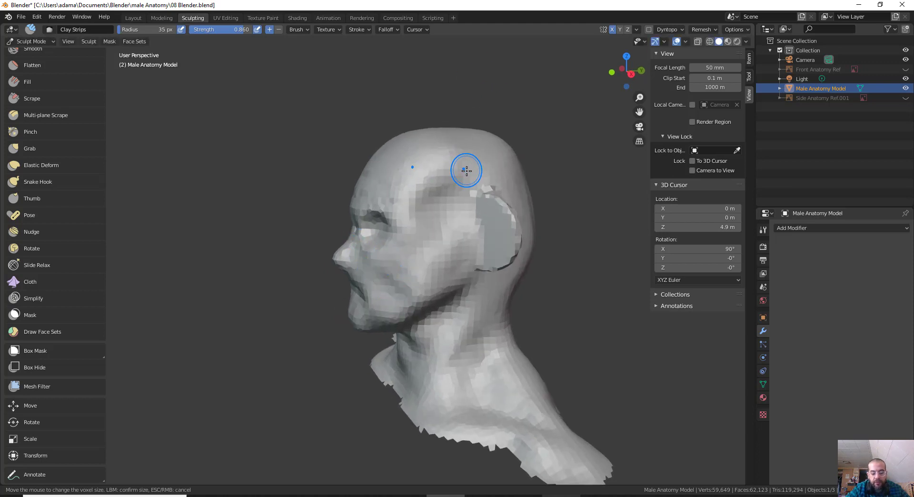
key("ctrl+d")
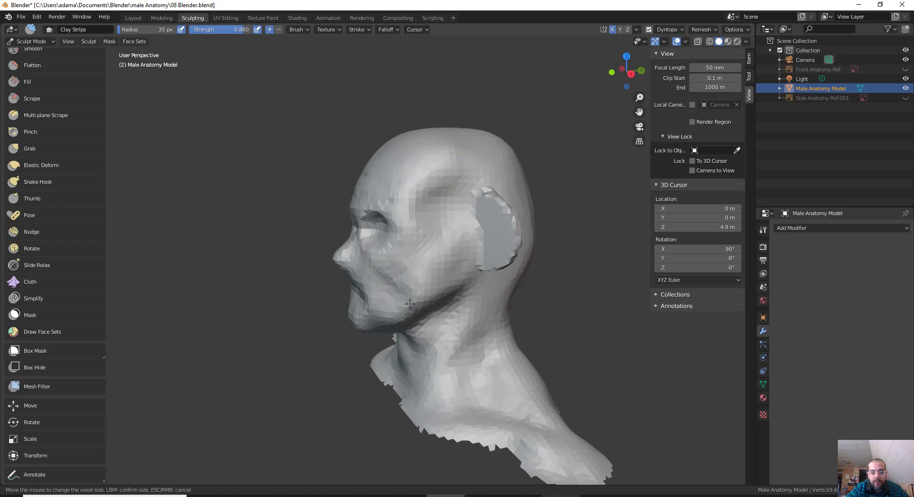
Build up the cheek fold toward the jaw and the cheekbone toward the ear with Clay Strips, using 52 px and 64 px radii.
key("f")
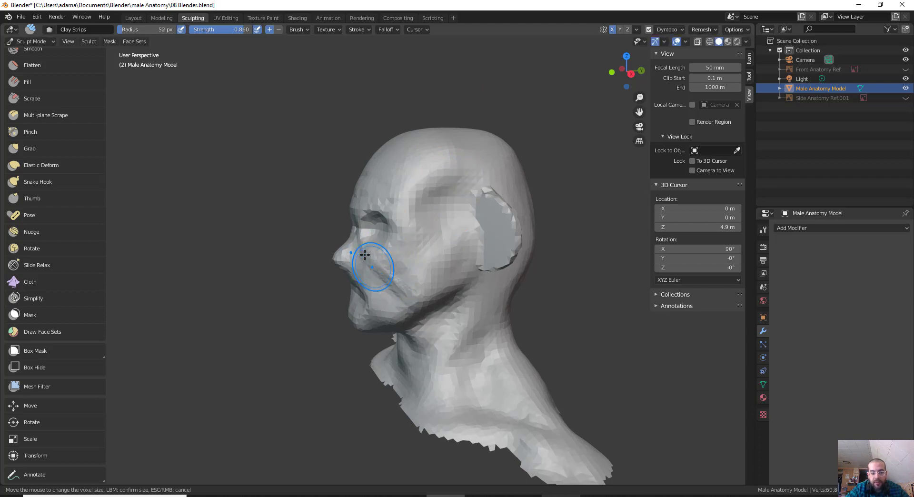
middle_click_drag(394, 280, 389, 275)
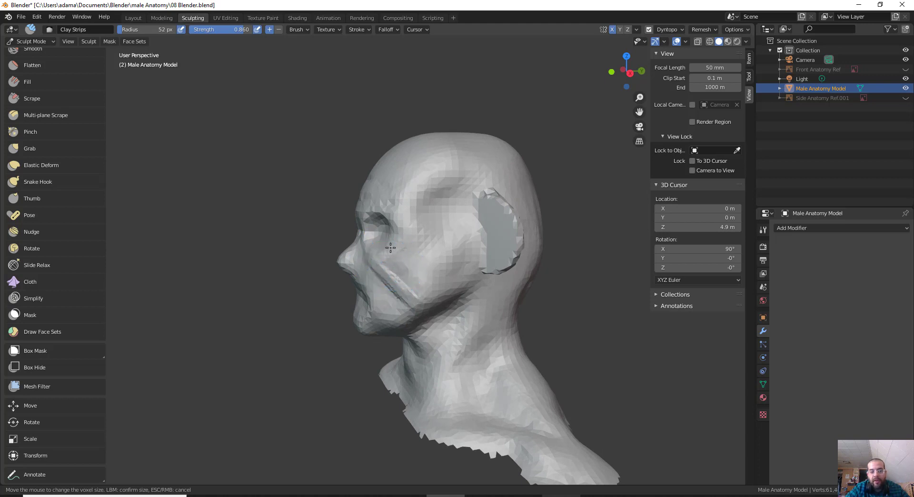
mouse_move(400, 244)
left_mouse_down()
mouse_move(474, 236)
mouse_move(436, 251)
left_mouse_up()
key("f")
left_click(422, 246)
middle_click_drag(406, 253, 390, 264)
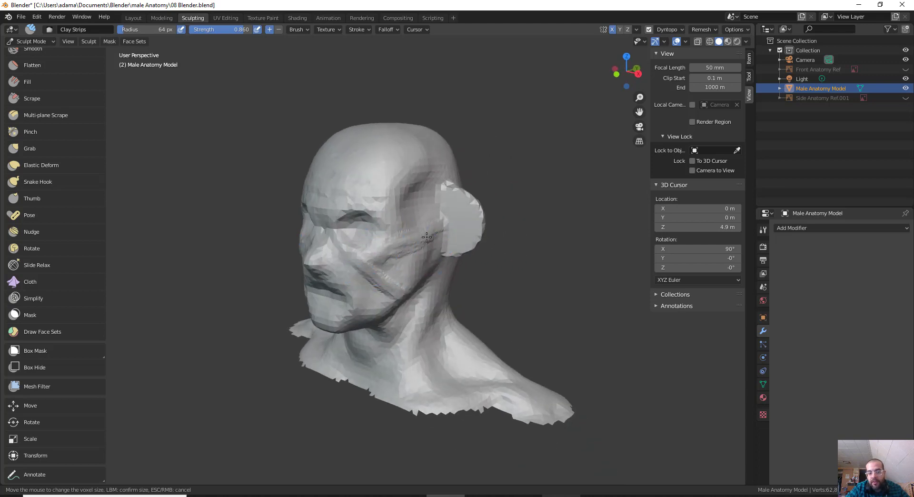
Add Clay Strips strokes with a 64 px radius around the cheeks and eyes and across the brow and lower forehead.
middle_click_drag(390, 244, 343, 257)
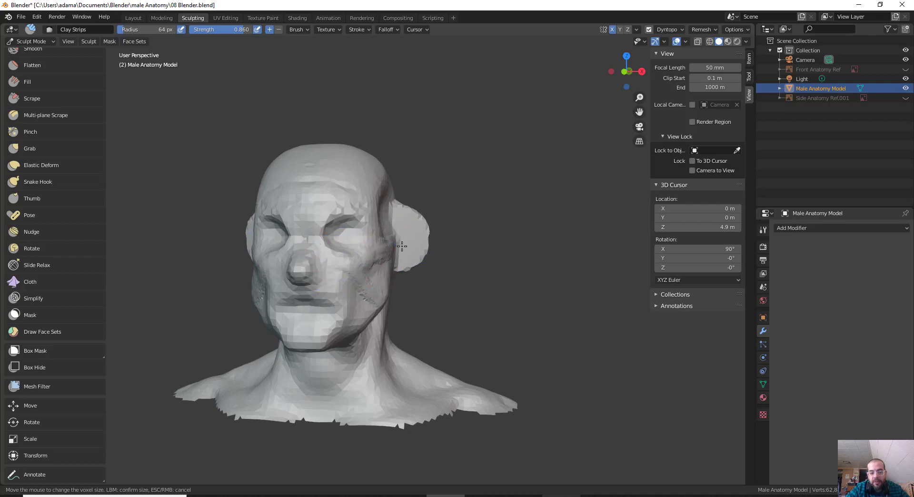
mouse_move(401, 246)
middle_mouse_down()
mouse_move(363, 245)
mouse_move(377, 245)
middle_mouse_up()
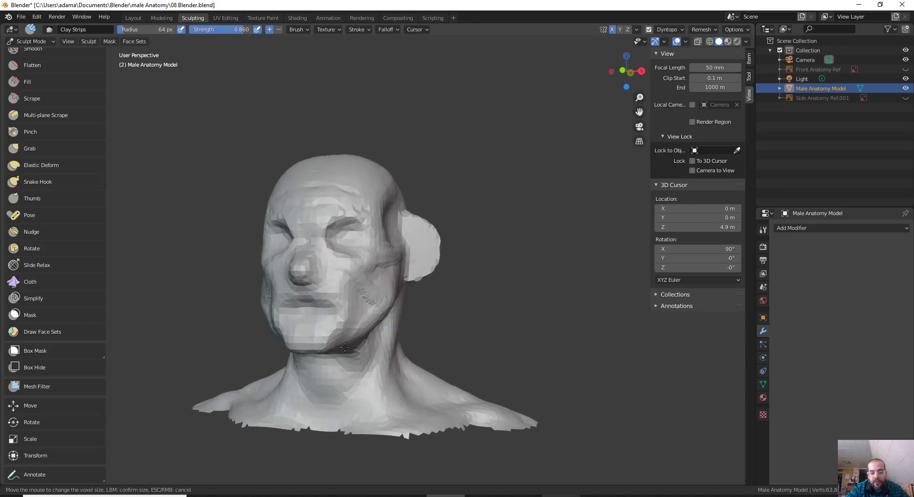
middle_click_drag(344, 346, 340, 266)
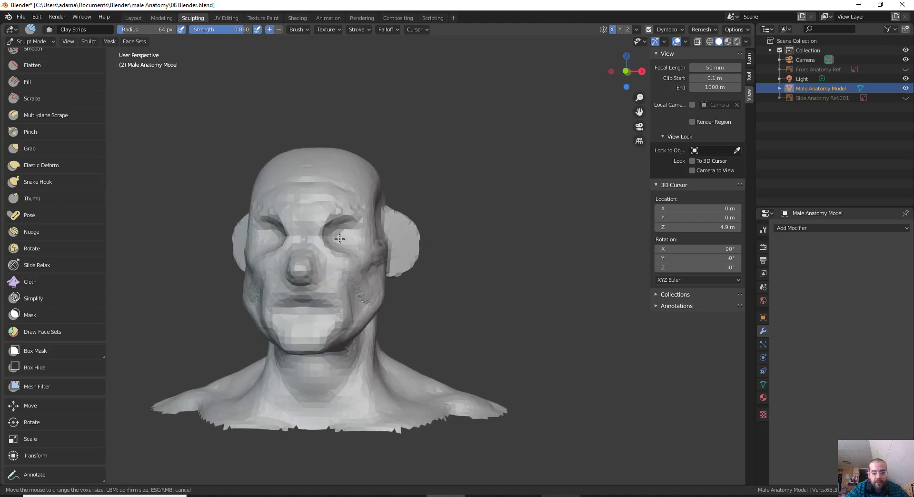
middle_click_drag(322, 197, 320, 227)
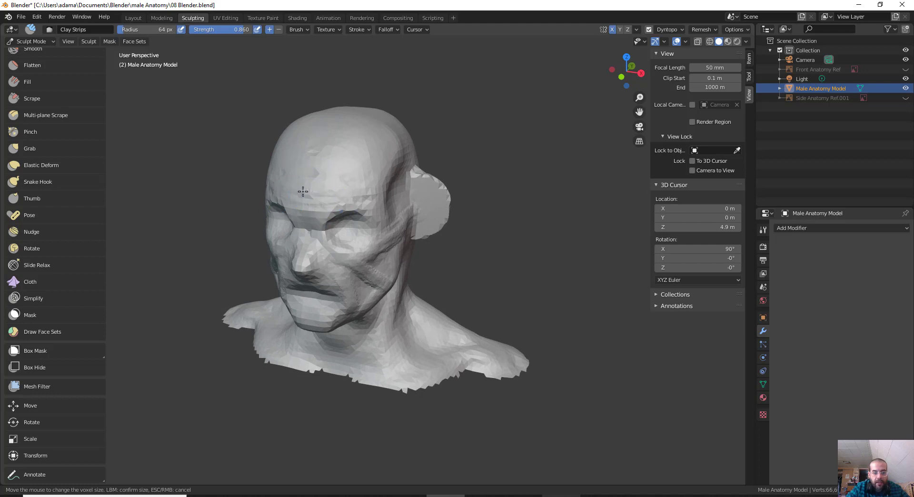
mouse_move(302, 192)
left_mouse_down()
mouse_move(329, 189)
mouse_move(319, 188)
left_mouse_up()
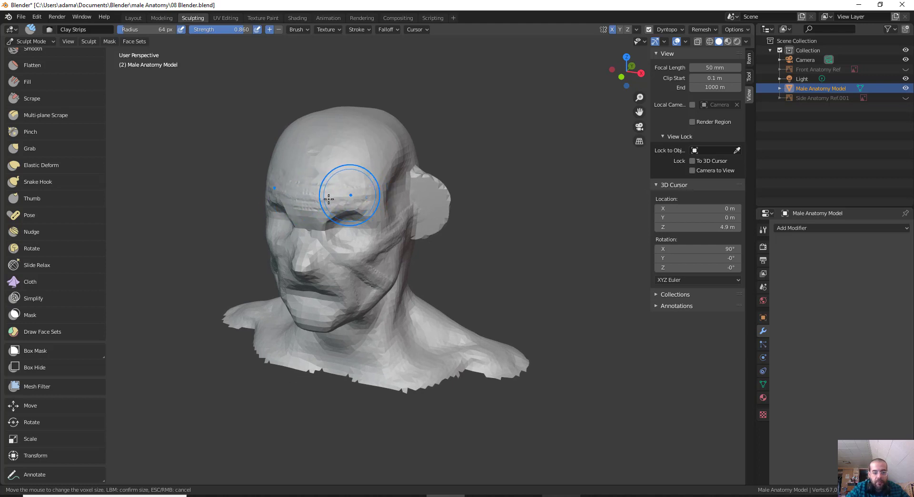
middle_click_drag(367, 190, 408, 254)
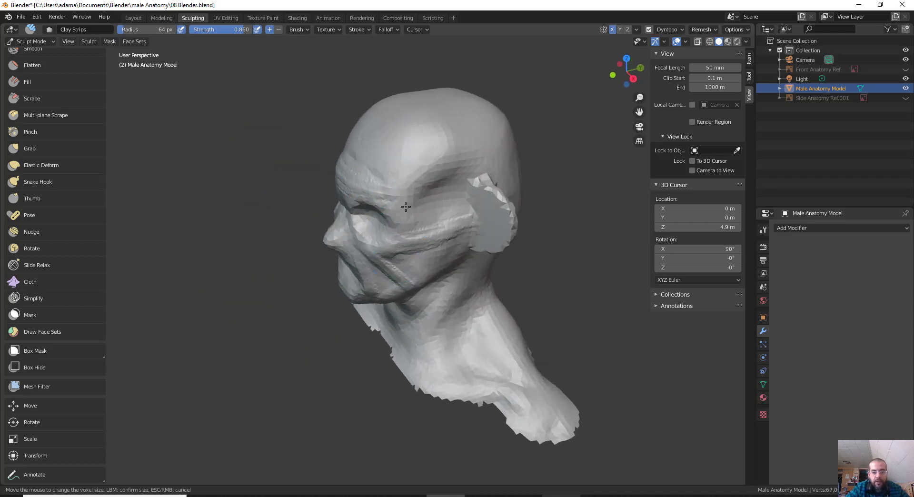
Sculpt the temple ridge from beside the eye up over the side of the forehead with Clay Strips strokes.
left_click_drag(408, 225, 434, 129)
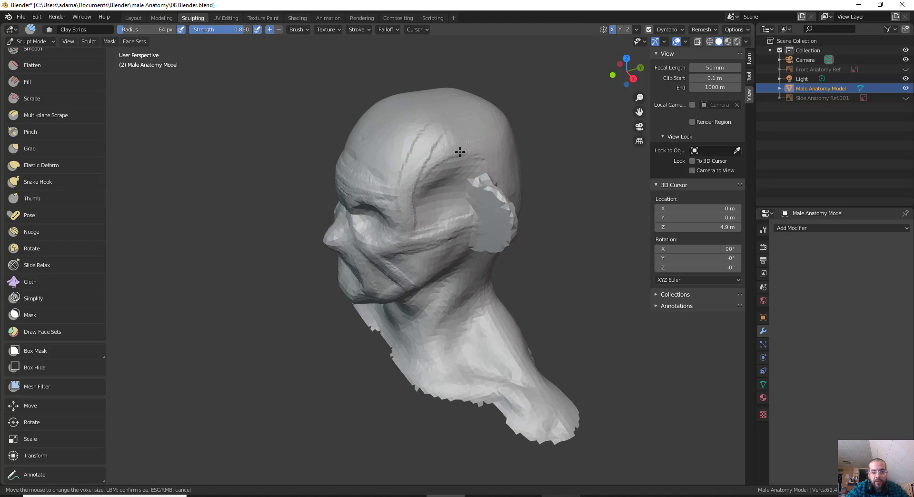
middle_click_drag(403, 230, 408, 255)
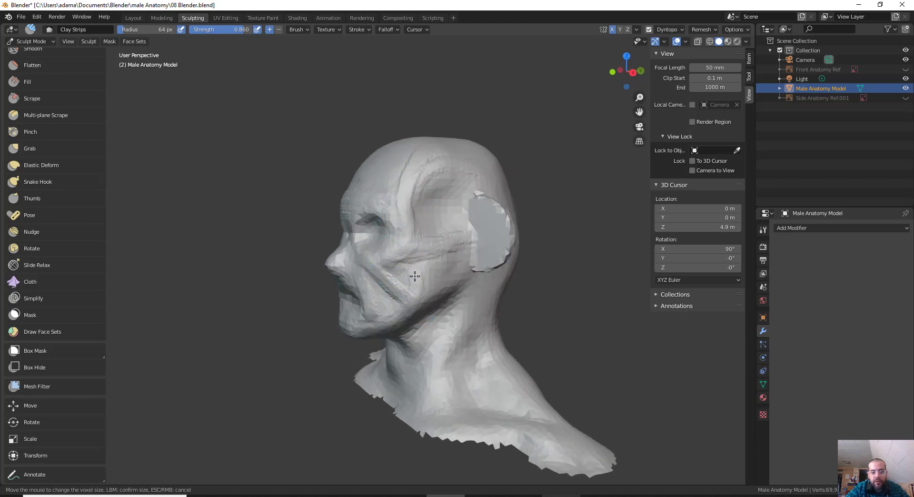
middle_click_drag(395, 232, 357, 188)
mouse_move(447, 166)
middle_mouse_down()
mouse_move(459, 249)
mouse_move(372, 249)
middle_mouse_up()
middle_click_drag(344, 202, 357, 179)
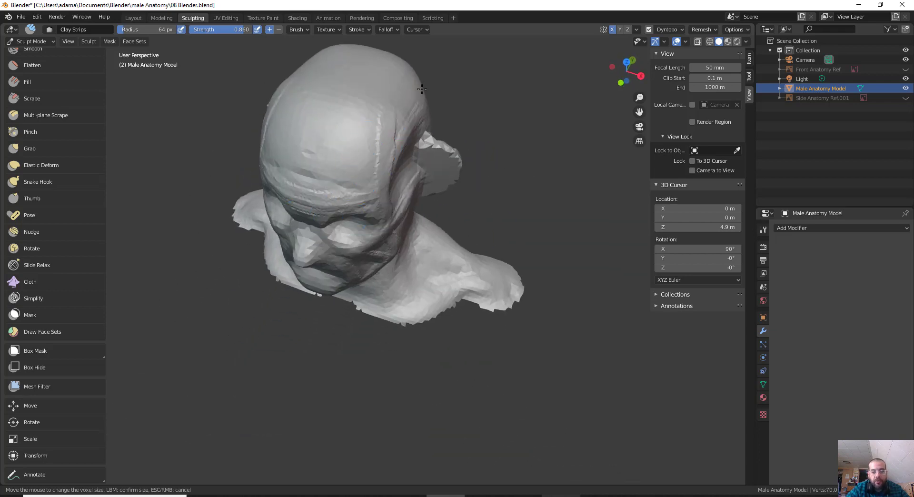
Fill in the back of the ear where it meets the head, using Clay Strips with a 65 px radius.
middle_click_drag(399, 146, 452, 210)
scroll(445, 173, "up", 3)
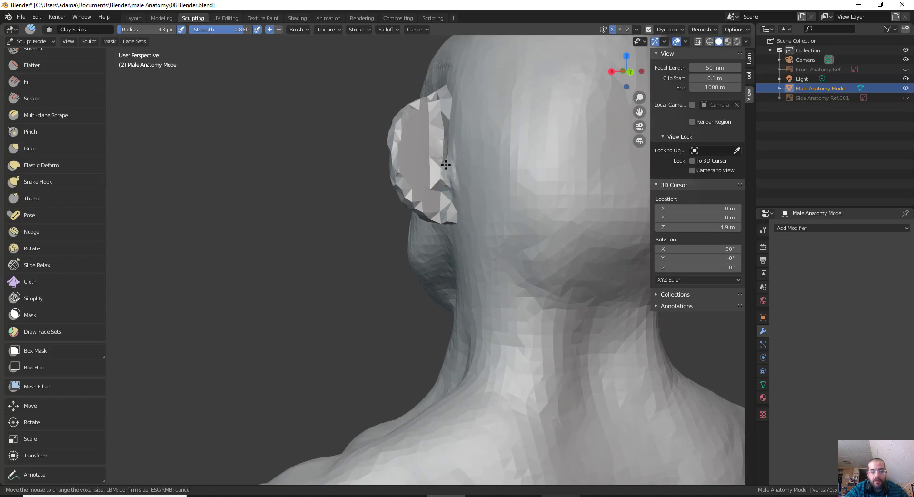
key("f")
left_click(458, 163)
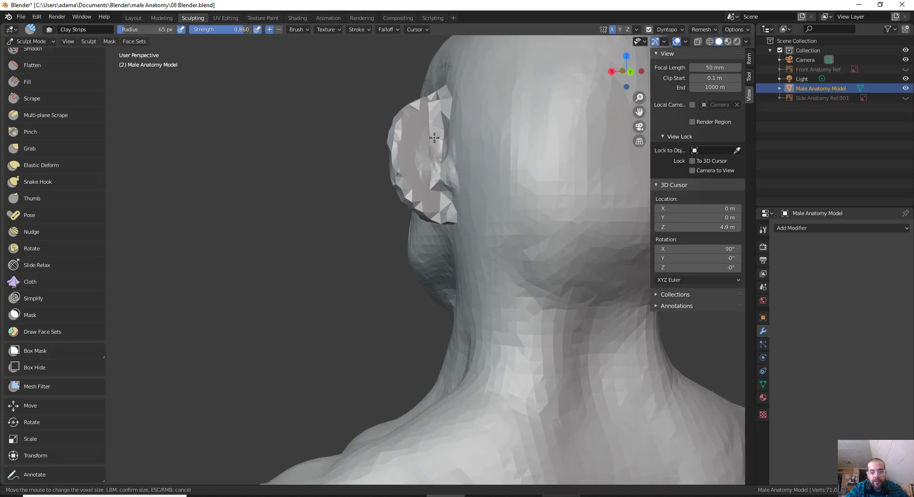
left_click_drag(434, 137, 443, 183)
mouse_move(440, 139)
left_mouse_down()
mouse_move(451, 165)
mouse_move(445, 195)
mouse_move(432, 144)
left_mouse_up()
mouse_move(444, 123)
middle_mouse_down()
mouse_move(429, 180)
mouse_move(434, 119)
middle_mouse_up()
Reduce the Clay Strips radius to 32 px and build up a rounded rim around the ear's outer edge.
key("f")
left_click(435, 119)
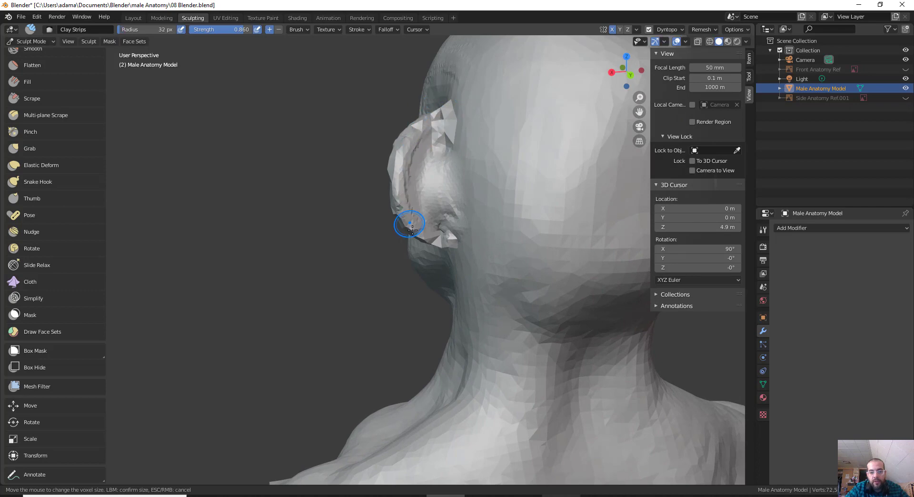
middle_click_drag(460, 240, 489, 159)
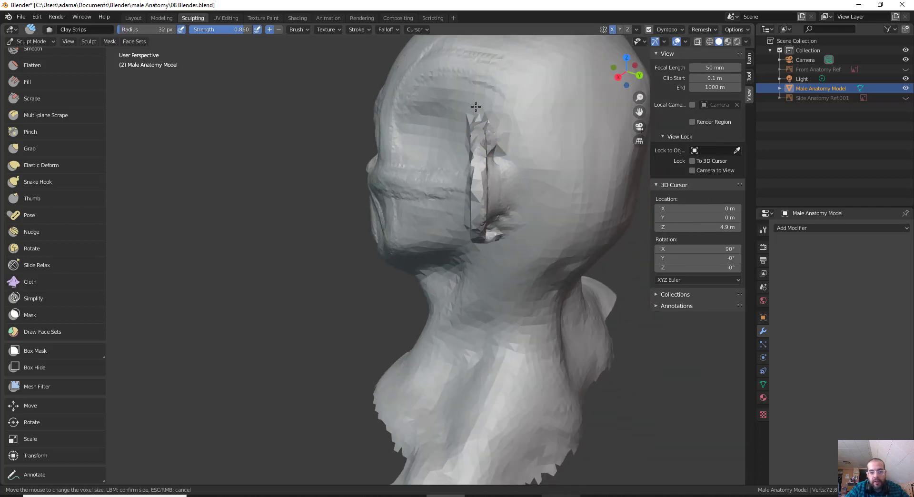
left_click_drag(476, 121, 482, 217)
middle_click_drag(474, 194, 465, 153)
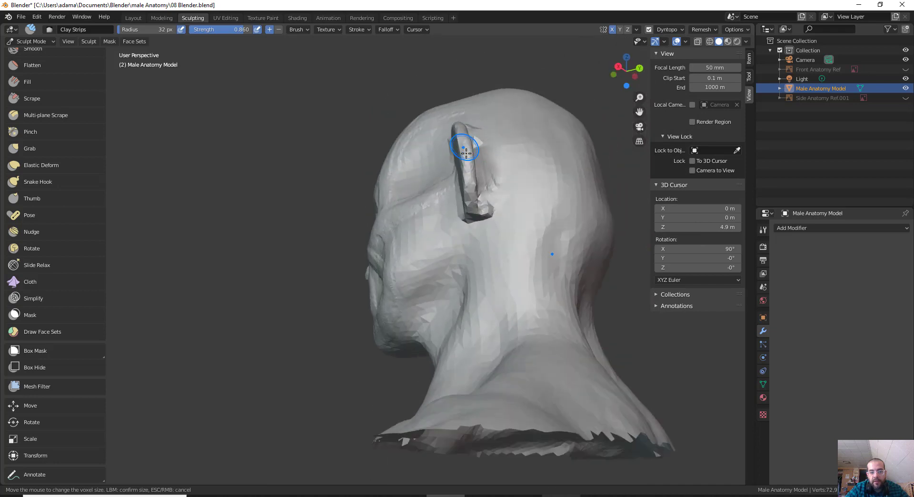
middle_click_drag(476, 227, 435, 227)
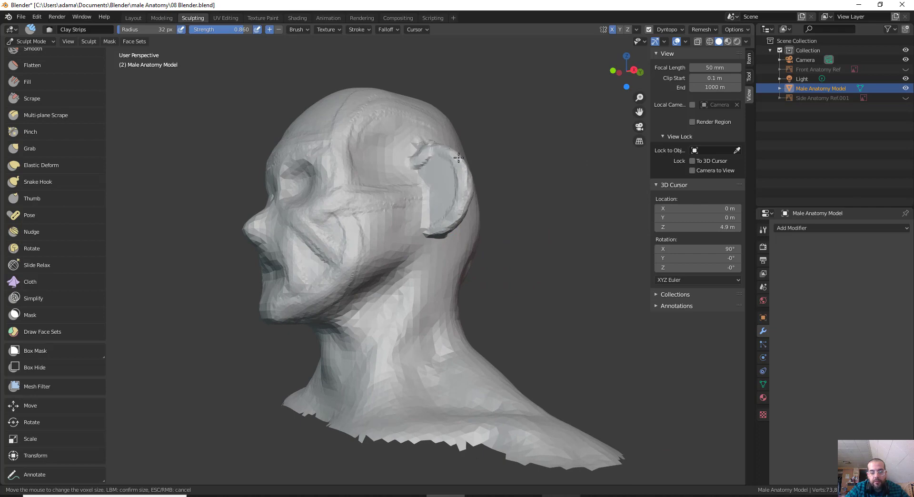
mouse_move(458, 157)
middle_mouse_down()
mouse_move(469, 138)
mouse_move(454, 154)
middle_mouse_up()
Use the Grab brush to pull the ear's rim up and back, reshape its lower edge at 80 px, and enlarge the radius to 147 px.
key("g")
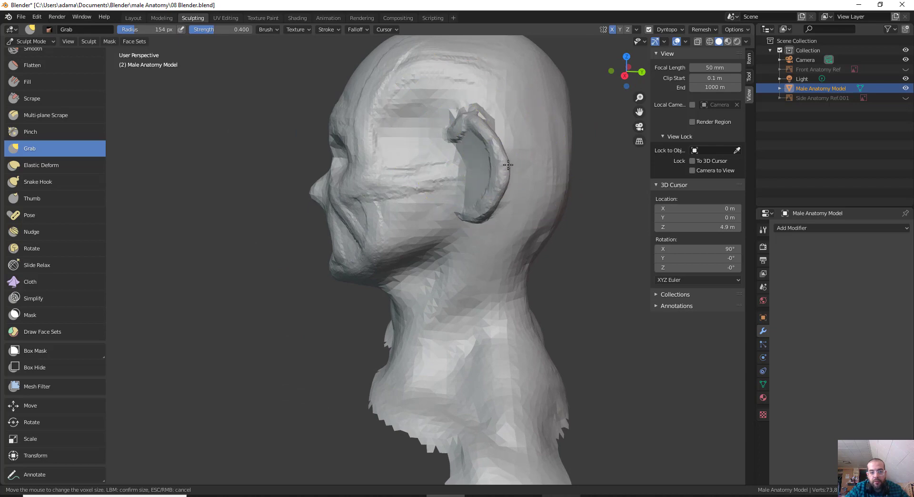
left_click_drag(507, 164, 514, 158)
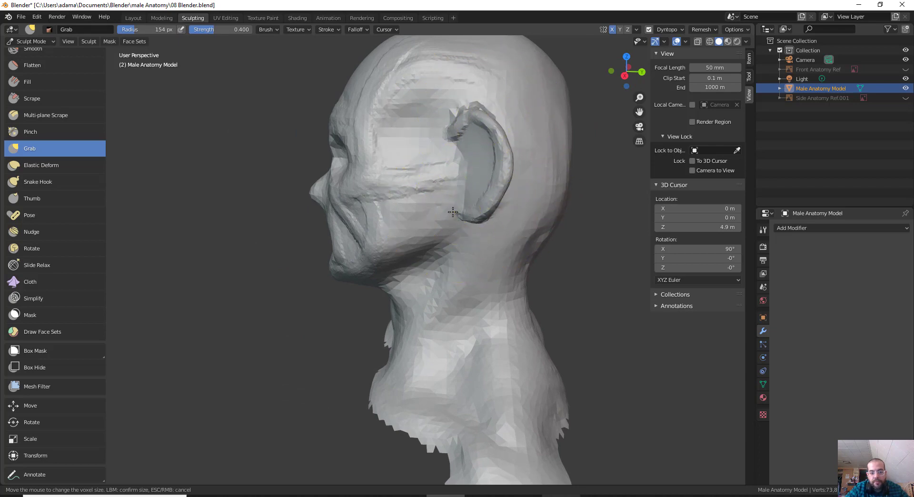
key("f")
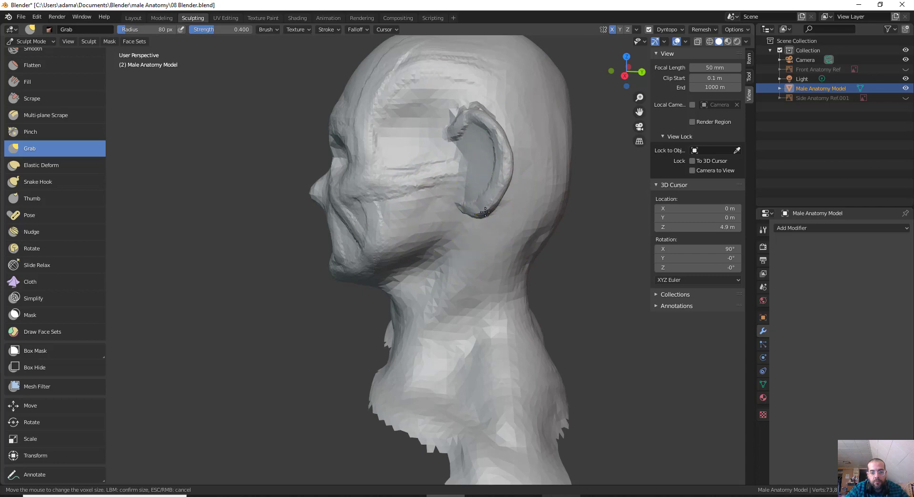
key("f")
left_click(563, 185)
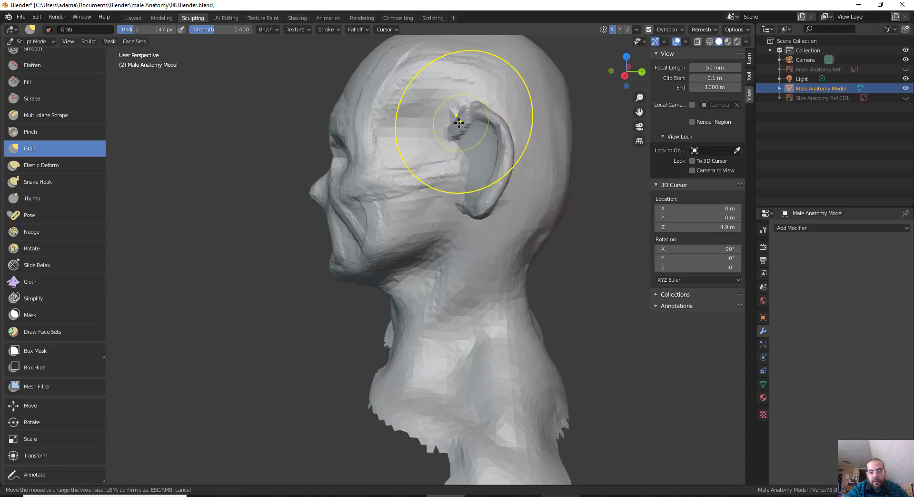
Enlarge the Grab brush to 255 px and adjust the ear's angle against the head from above and behind.
mouse_move(469, 102)
middle_mouse_down()
mouse_move(489, 133)
mouse_move(489, 255)
mouse_move(513, 230)
mouse_move(517, 210)
middle_mouse_up()
key("f")
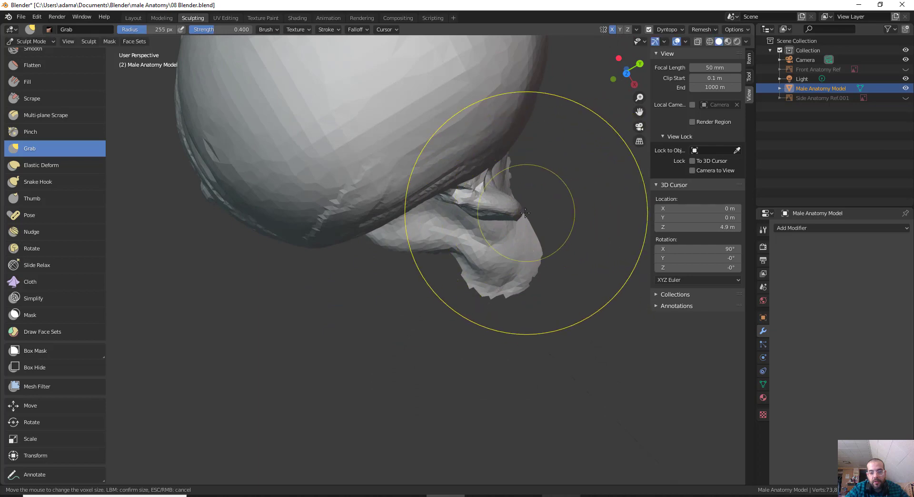
left_click(511, 206)
middle_click_drag(510, 198, 473, 204)
middle_click_drag(481, 150, 386, 235)
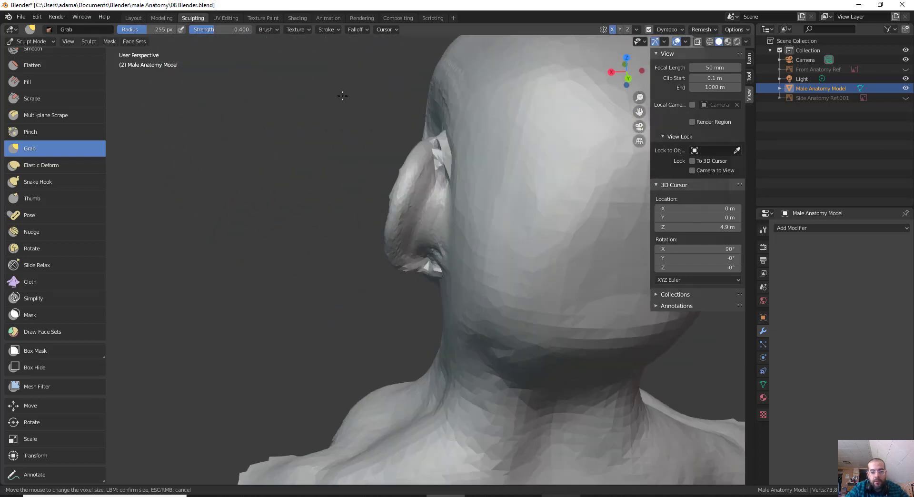
middle_click_drag(327, 253, 469, 167)
Set the Grab radius to 175 px and refine the ear's outline and tilt from the side, back and front.
key("f")
left_click(445, 168)
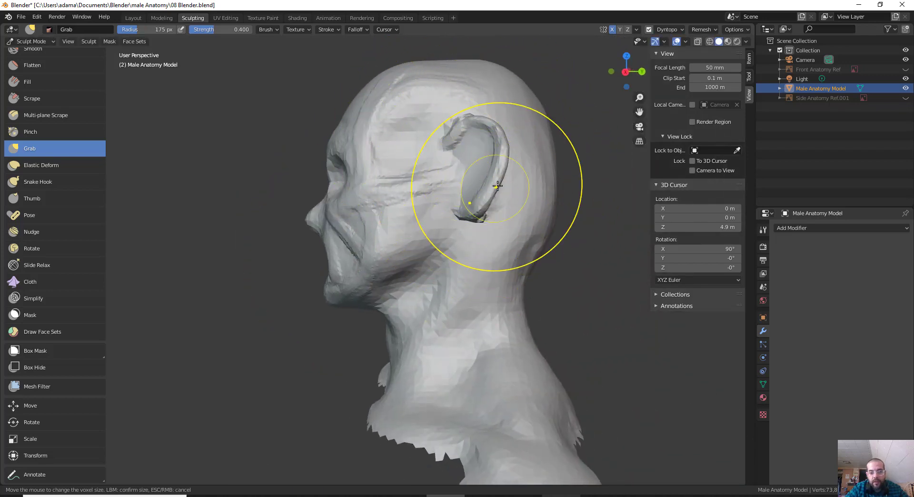
middle_click_drag(494, 152, 388, 222)
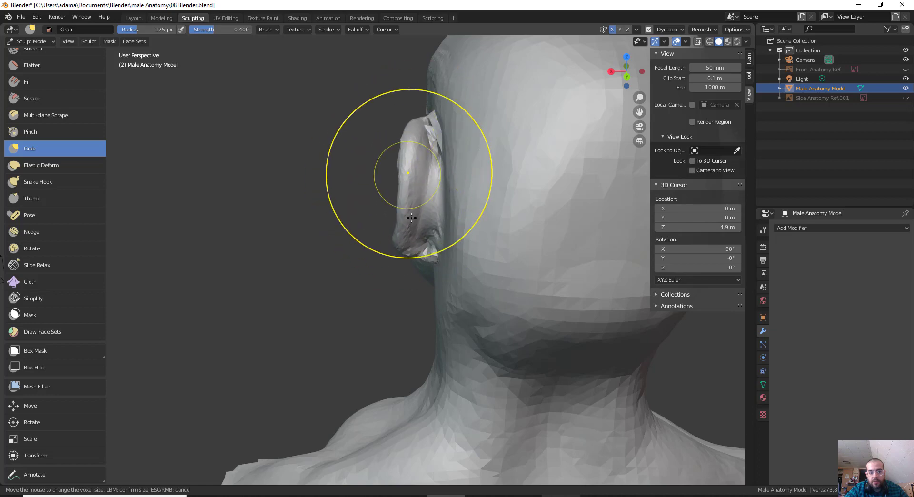
middle_click_drag(406, 153, 528, 170)
middle_click_drag(430, 191, 456, 159)
middle_click_drag(455, 160, 424, 138)
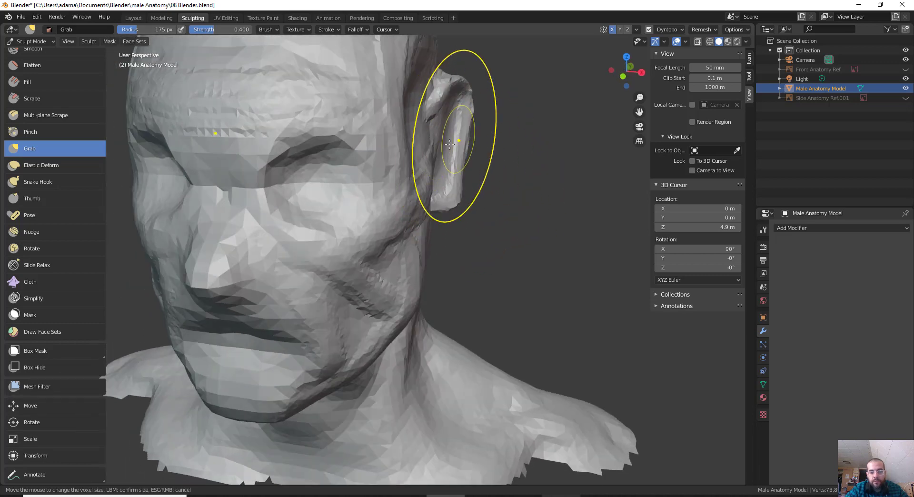
Reduce the Grab radius to 143 px and pull the ear's lower rear rim and lobe inward and forward.
key("f")
left_click(442, 138)
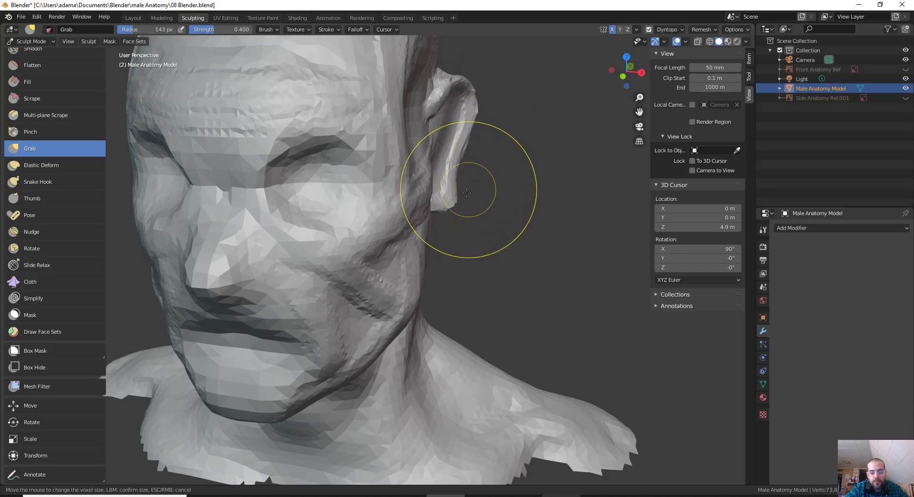
middle_click_drag(466, 192, 379, 168)
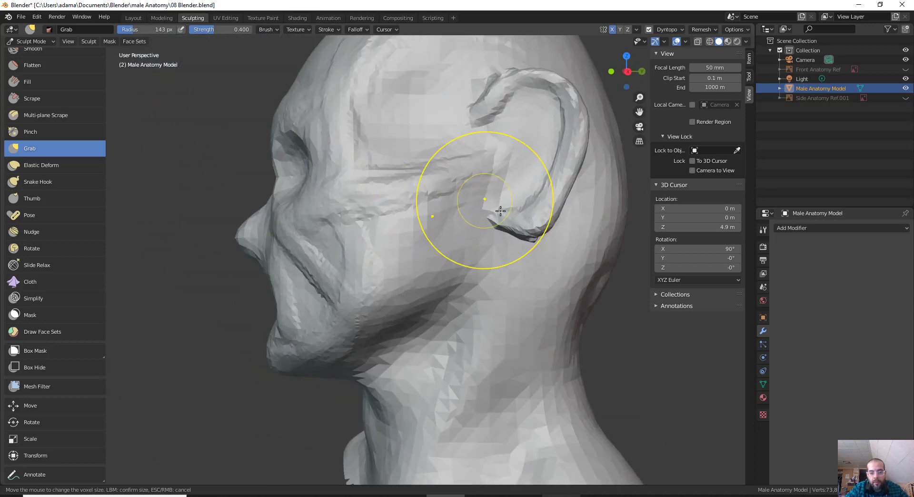
left_click_drag(541, 230, 535, 231)
mouse_move(563, 192)
left_mouse_down()
mouse_move(551, 190)
mouse_move(551, 177)
left_mouse_up()
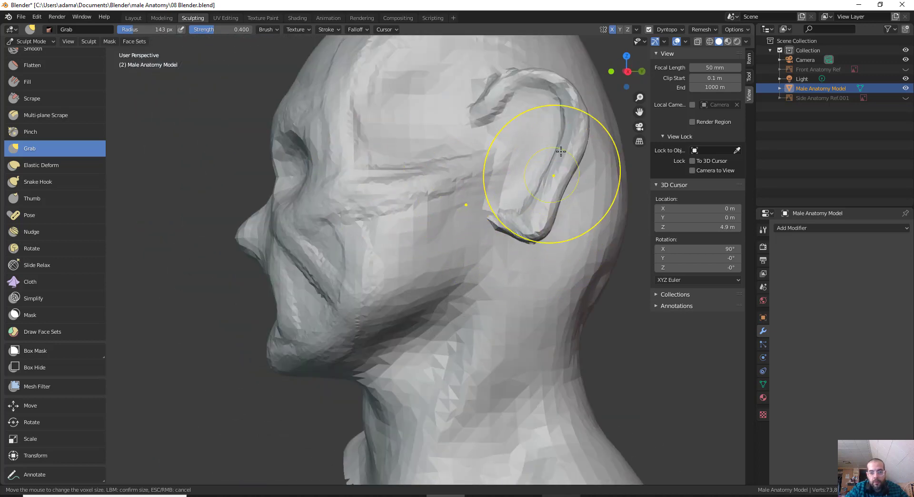
Use the Grab brush to pull the ear's upper rear rim inward and move the rim's front end back, undoing the excess.
left_click_drag(571, 102, 559, 95)
left_click_drag(461, 112, 481, 115)
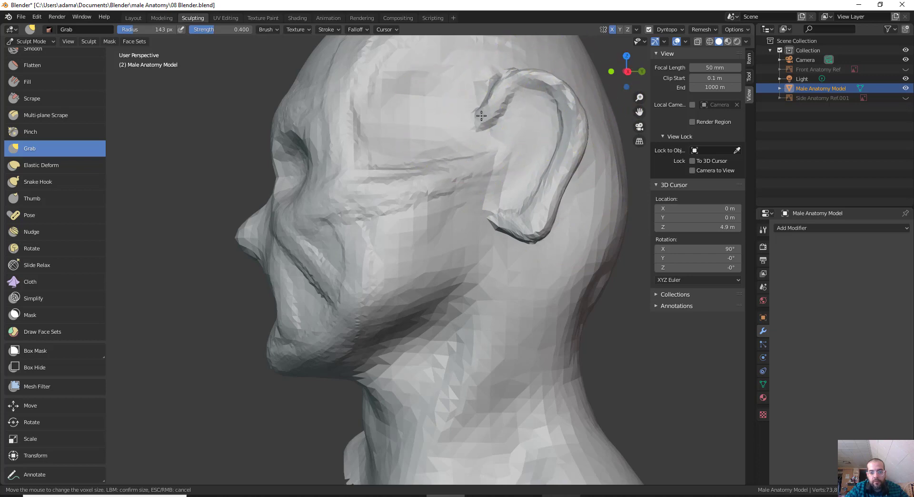
key("ctrl+z")
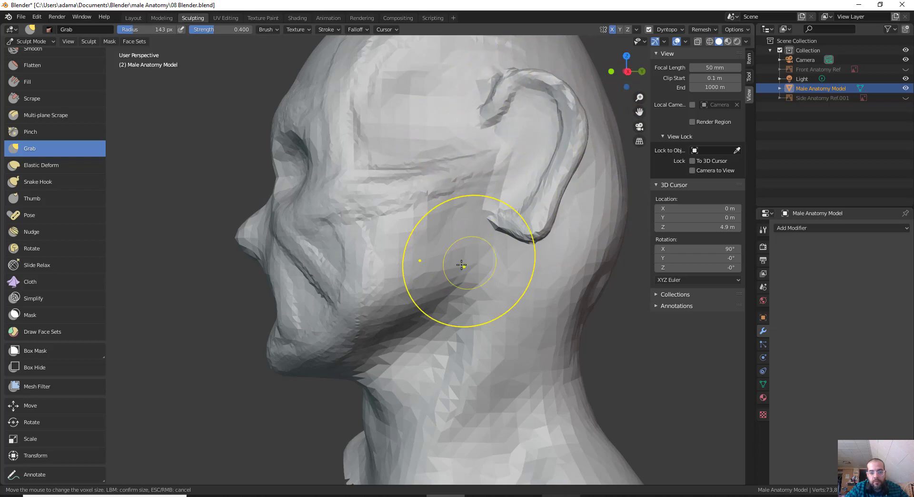
Reduce the Grab radius to 115 px and 88 px while examining how the ears sit on the head from front and three-quarter views.
key("f")
left_click(451, 241)
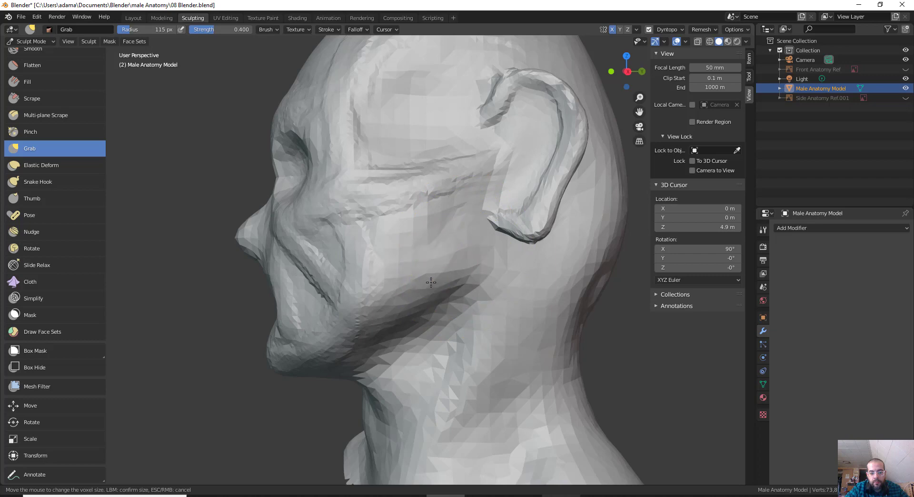
middle_click_drag(431, 282, 473, 285)
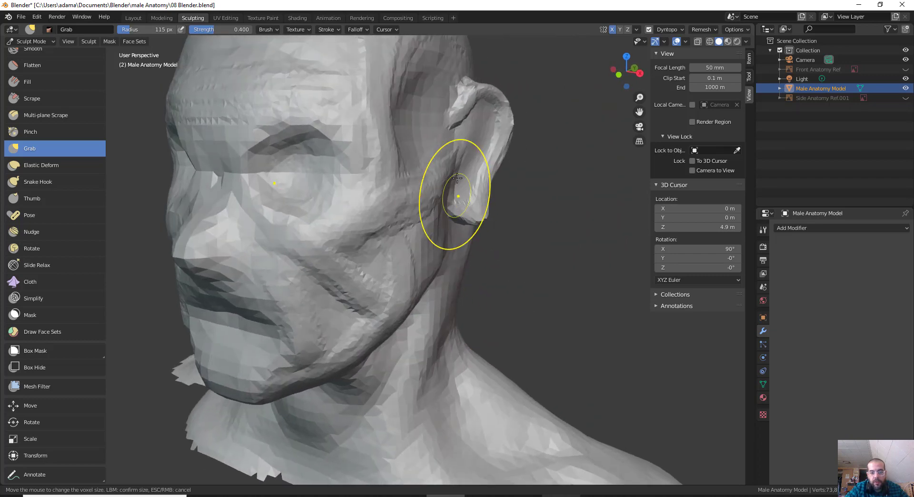
middle_click_drag(457, 170, 497, 172)
scroll(498, 271, "down", 5)
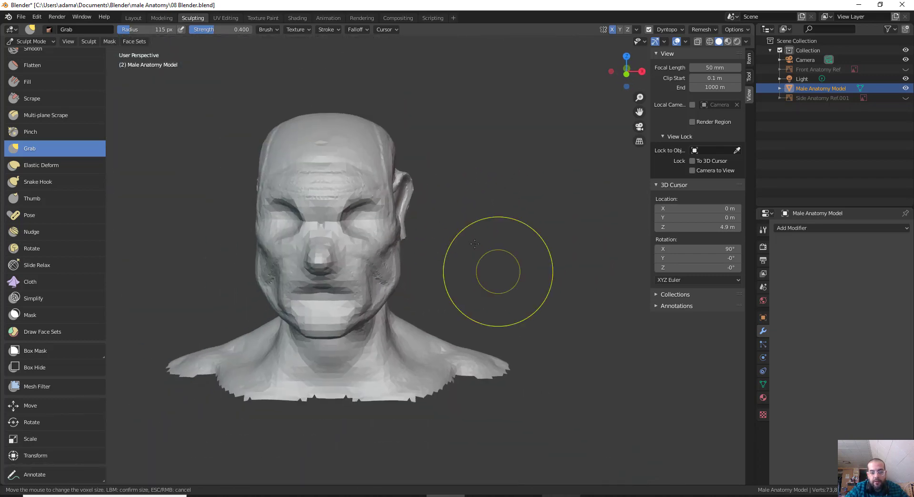
mouse_move(429, 228)
middle_mouse_down("shift")
mouse_move(493, 198)
mouse_move(481, 208)
mouse_move(577, 197)
middle_mouse_up("shift")
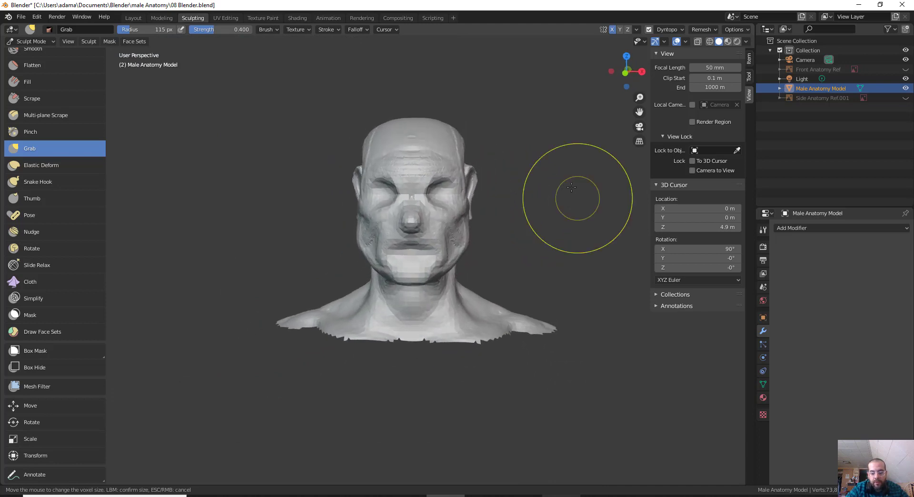
key("KP_1")
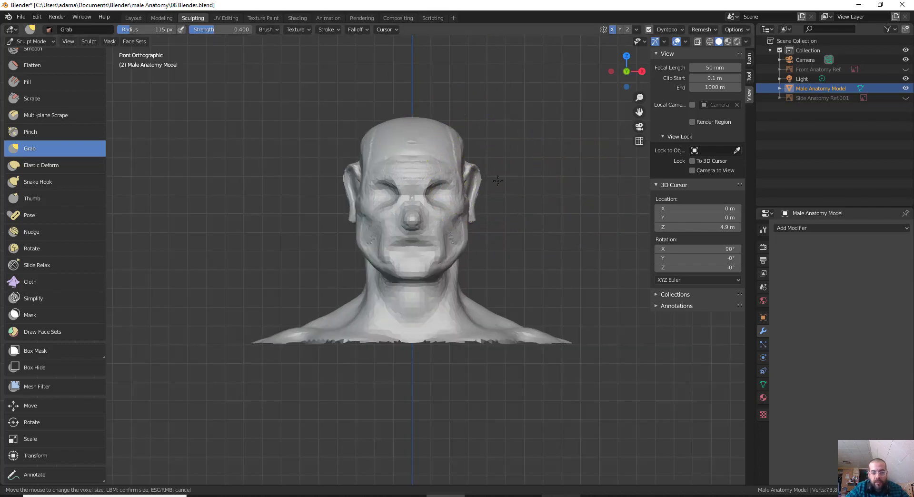
scroll(489, 162, "up", 3)
scroll(532, 90, "up", 2)
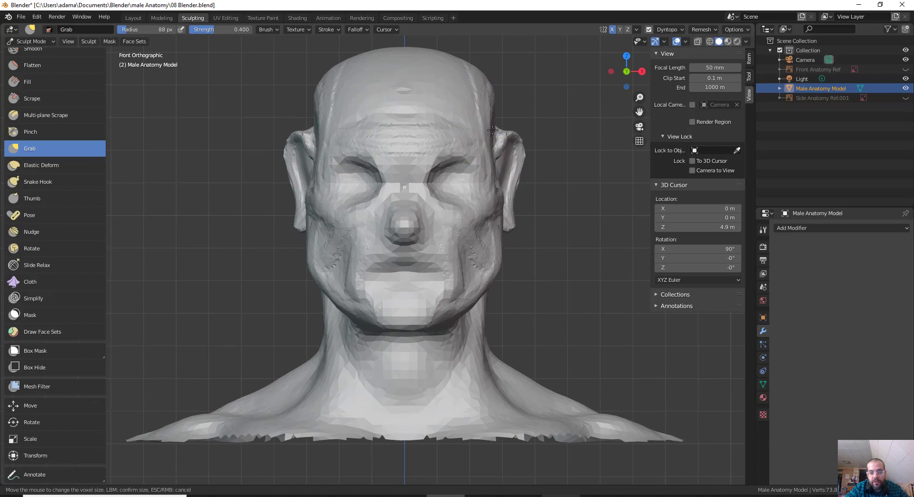
middle_click_drag(492, 130, 416, 118)
mouse_move(474, 115)
middle_mouse_down()
mouse_move(447, 122)
mouse_move(427, 112)
mouse_move(291, 153)
mouse_move(371, 157)
mouse_move(466, 146)
middle_mouse_up()
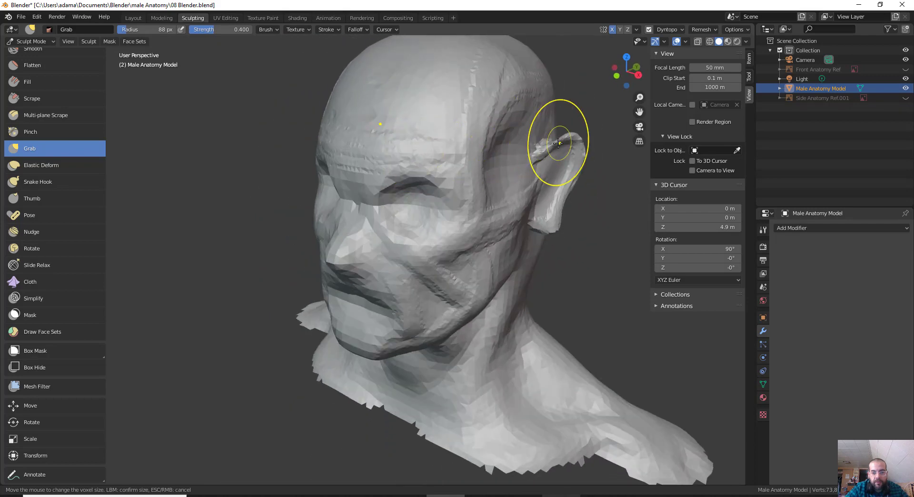
middle_click_drag(531, 122, 514, 123)
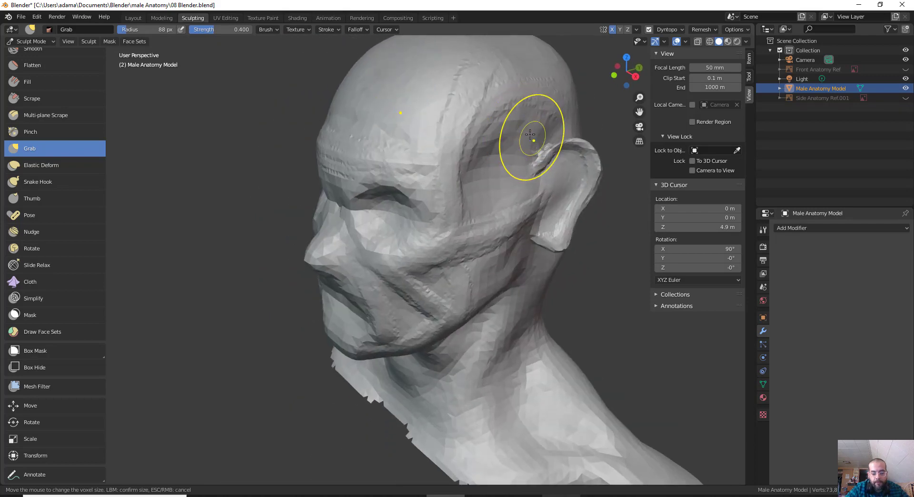
Try a 180 px Grab radius, reduce it to 103 px, and nudge the ear's outer rim slightly upward in front view.
key("f")
left_click(609, 132)
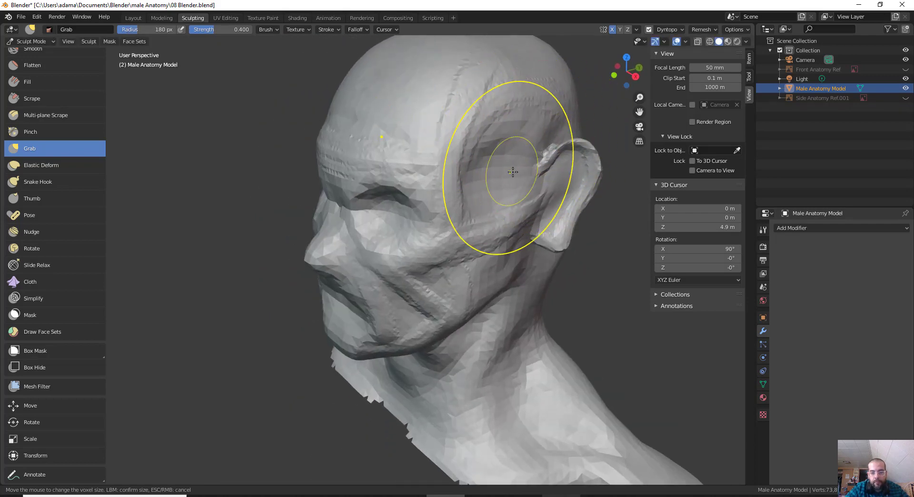
middle_click_drag(504, 174, 515, 174)
key("KP_1")
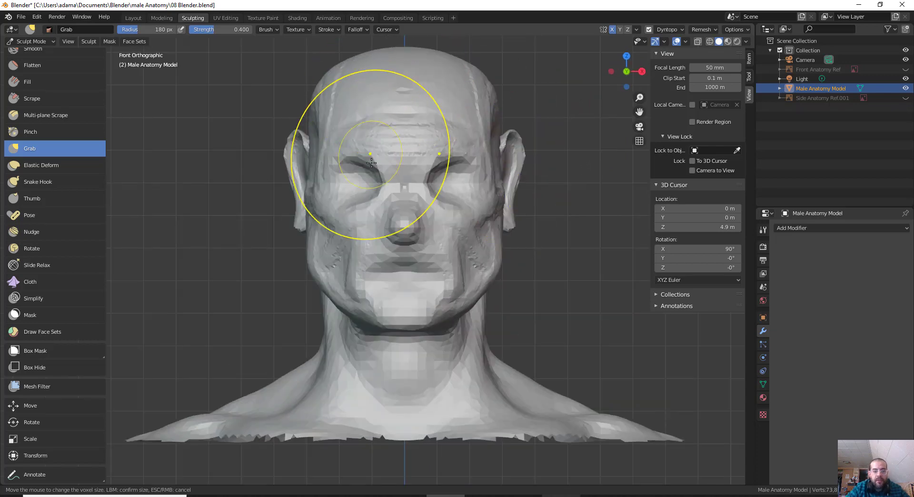
key("f")
left_click(518, 193)
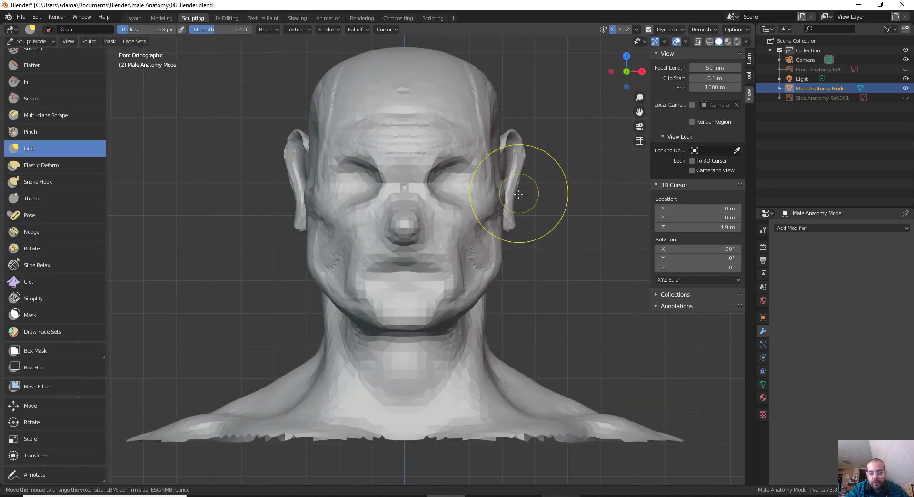
left_click_drag(518, 194, 518, 191)
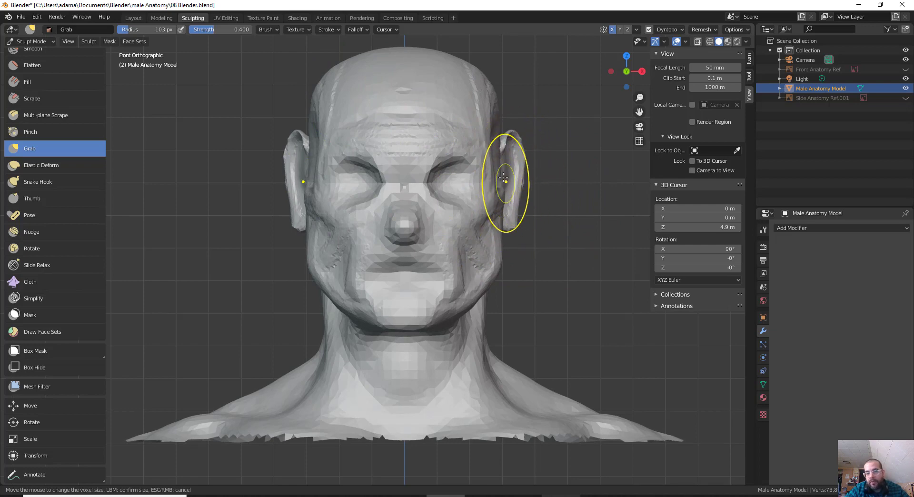
Enlarge the Grab radius to 157 px and 282 px, and pull the crown of the head slightly upward in front view.
key("f")
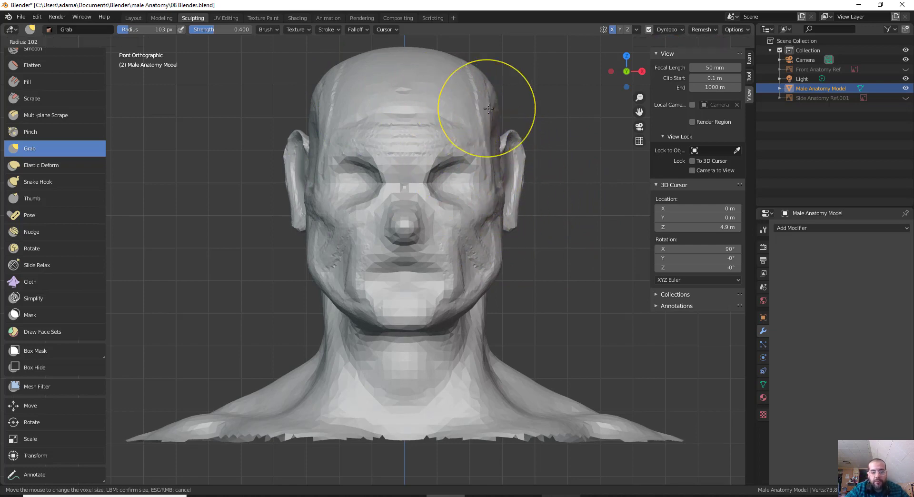
left_click(560, 107)
middle_click_drag(498, 83, 491, 148, "shift")
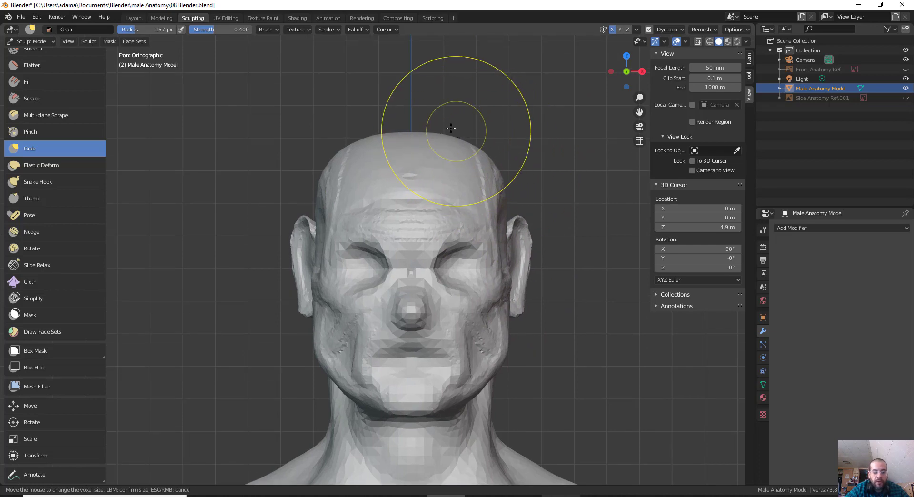
left_click(418, 119)
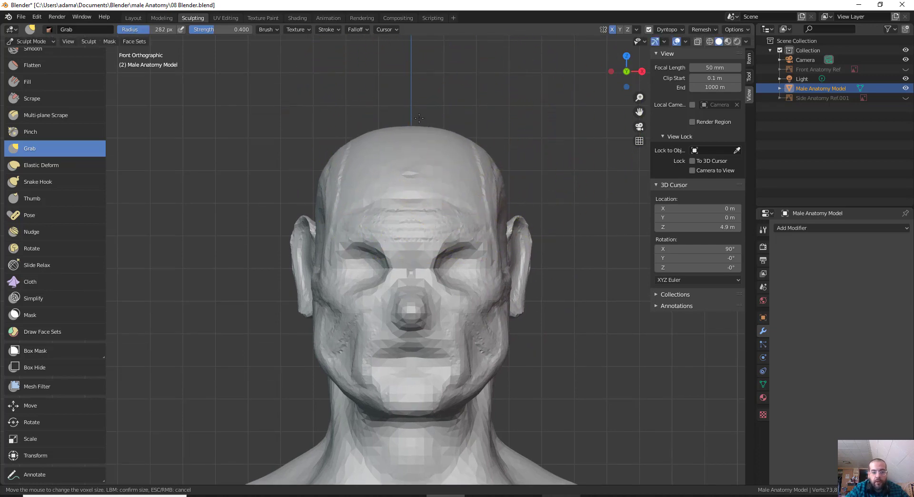
mouse_move(526, 204)
middle_mouse_down()
mouse_move(489, 267)
mouse_move(443, 283)
mouse_move(473, 276)
middle_mouse_up()
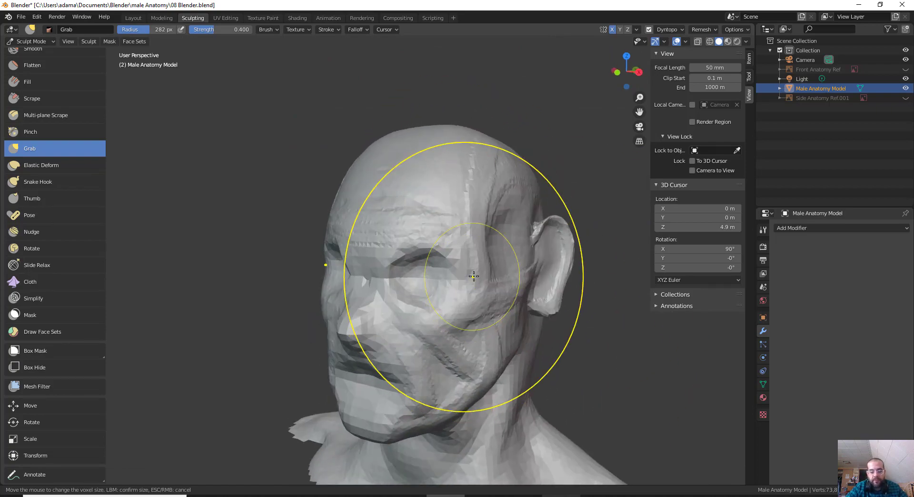